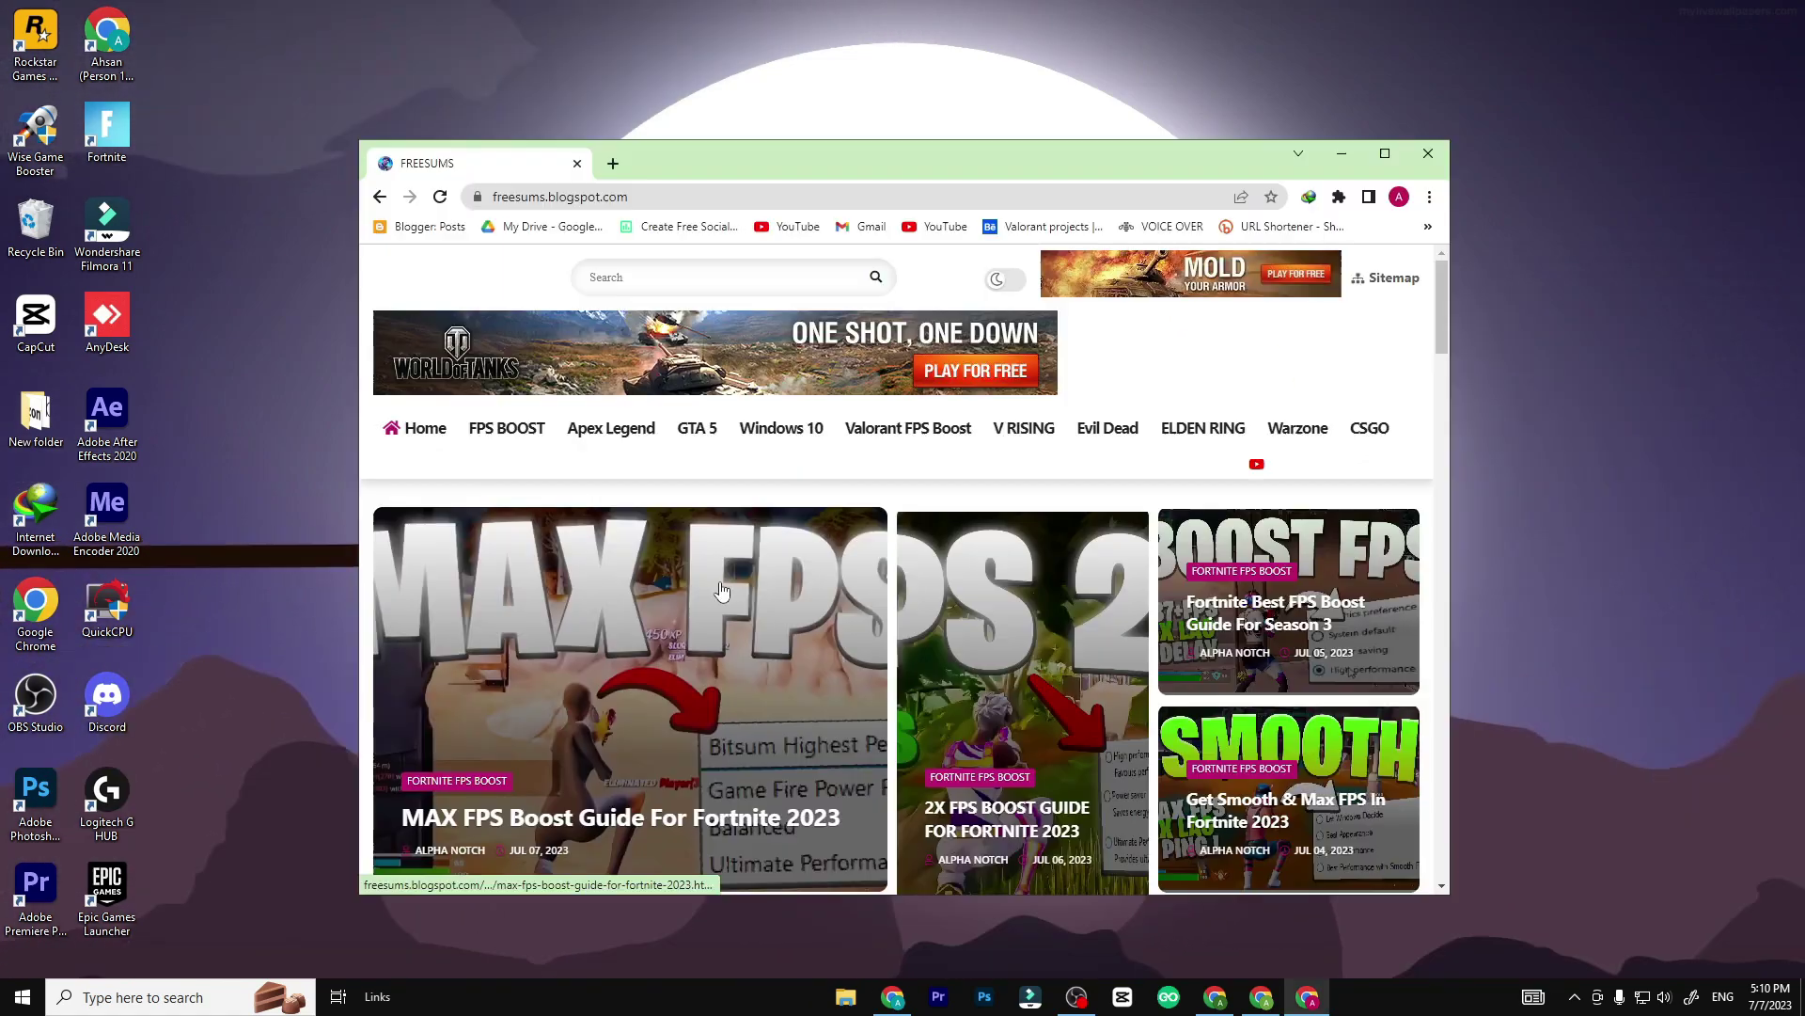
Open the MAX FPS Boost Guide For Fortnite 2023 article, follow its download section and return to the article from the ad page.
{"action": "left_click", "coordinate": [656, 608]}
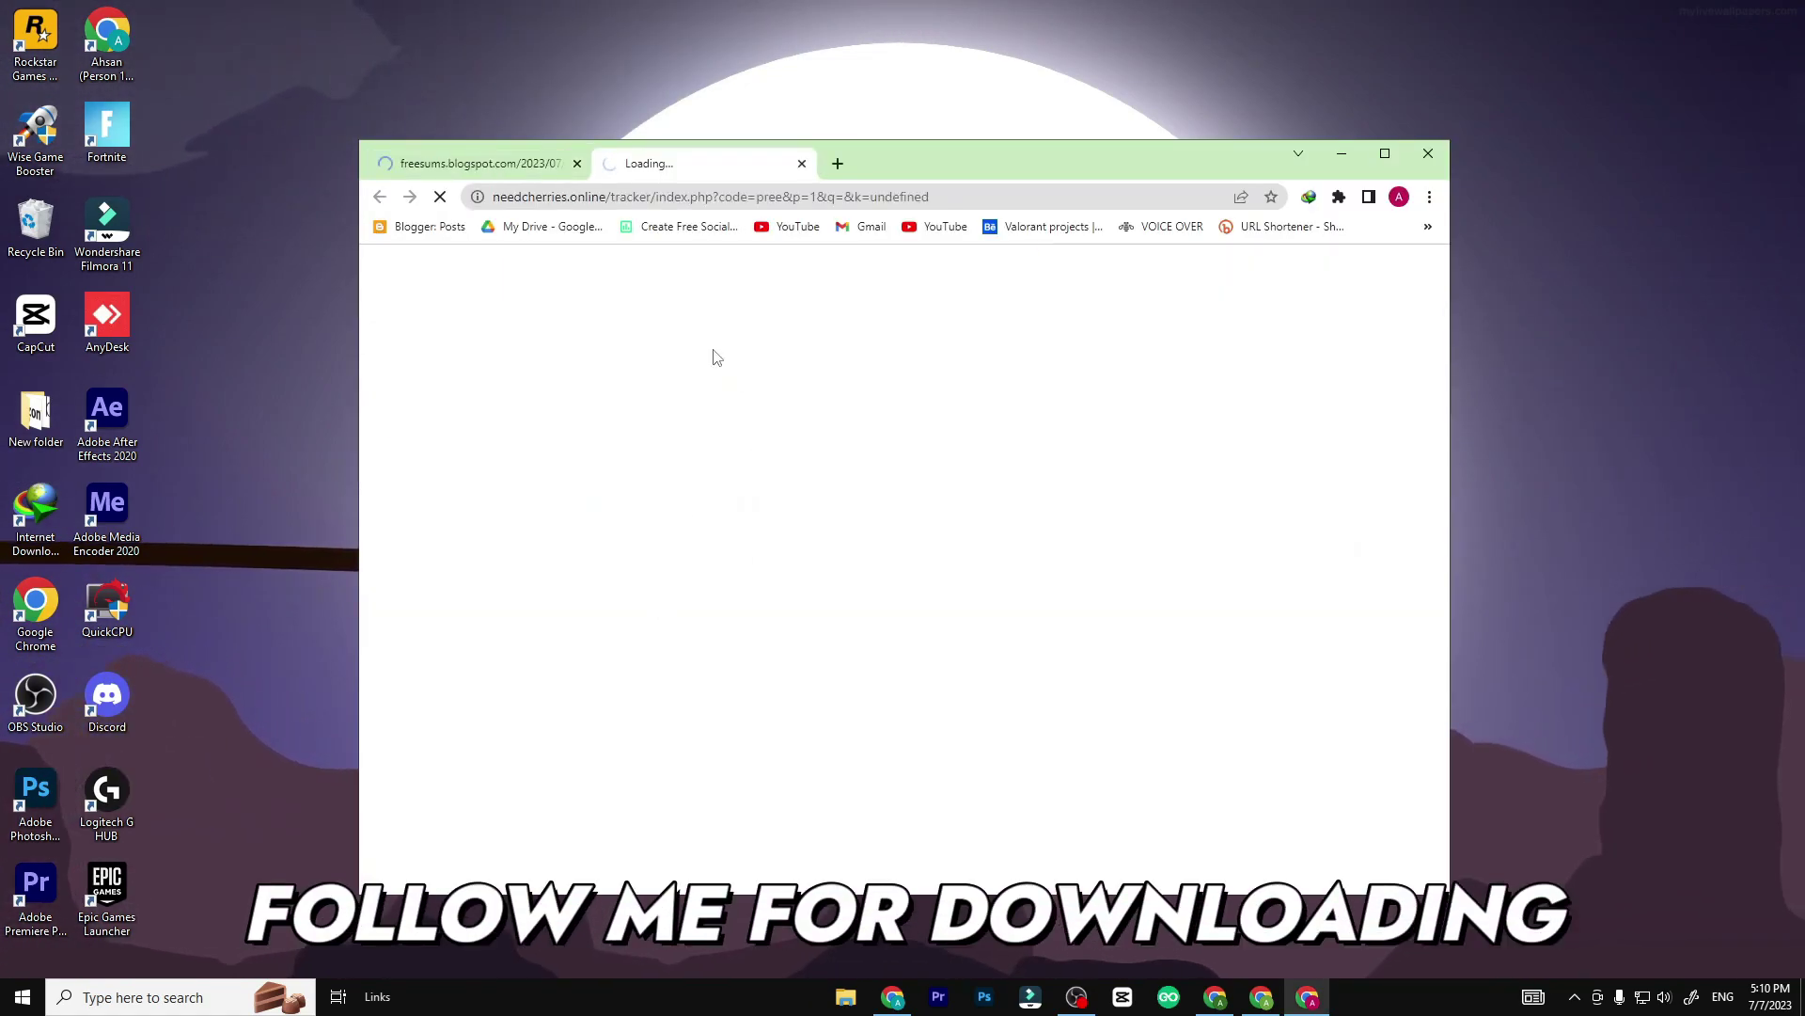
{"action": "scroll", "coordinate": [799, 488], "scroll_direction": "down", "scroll_amount": 1}
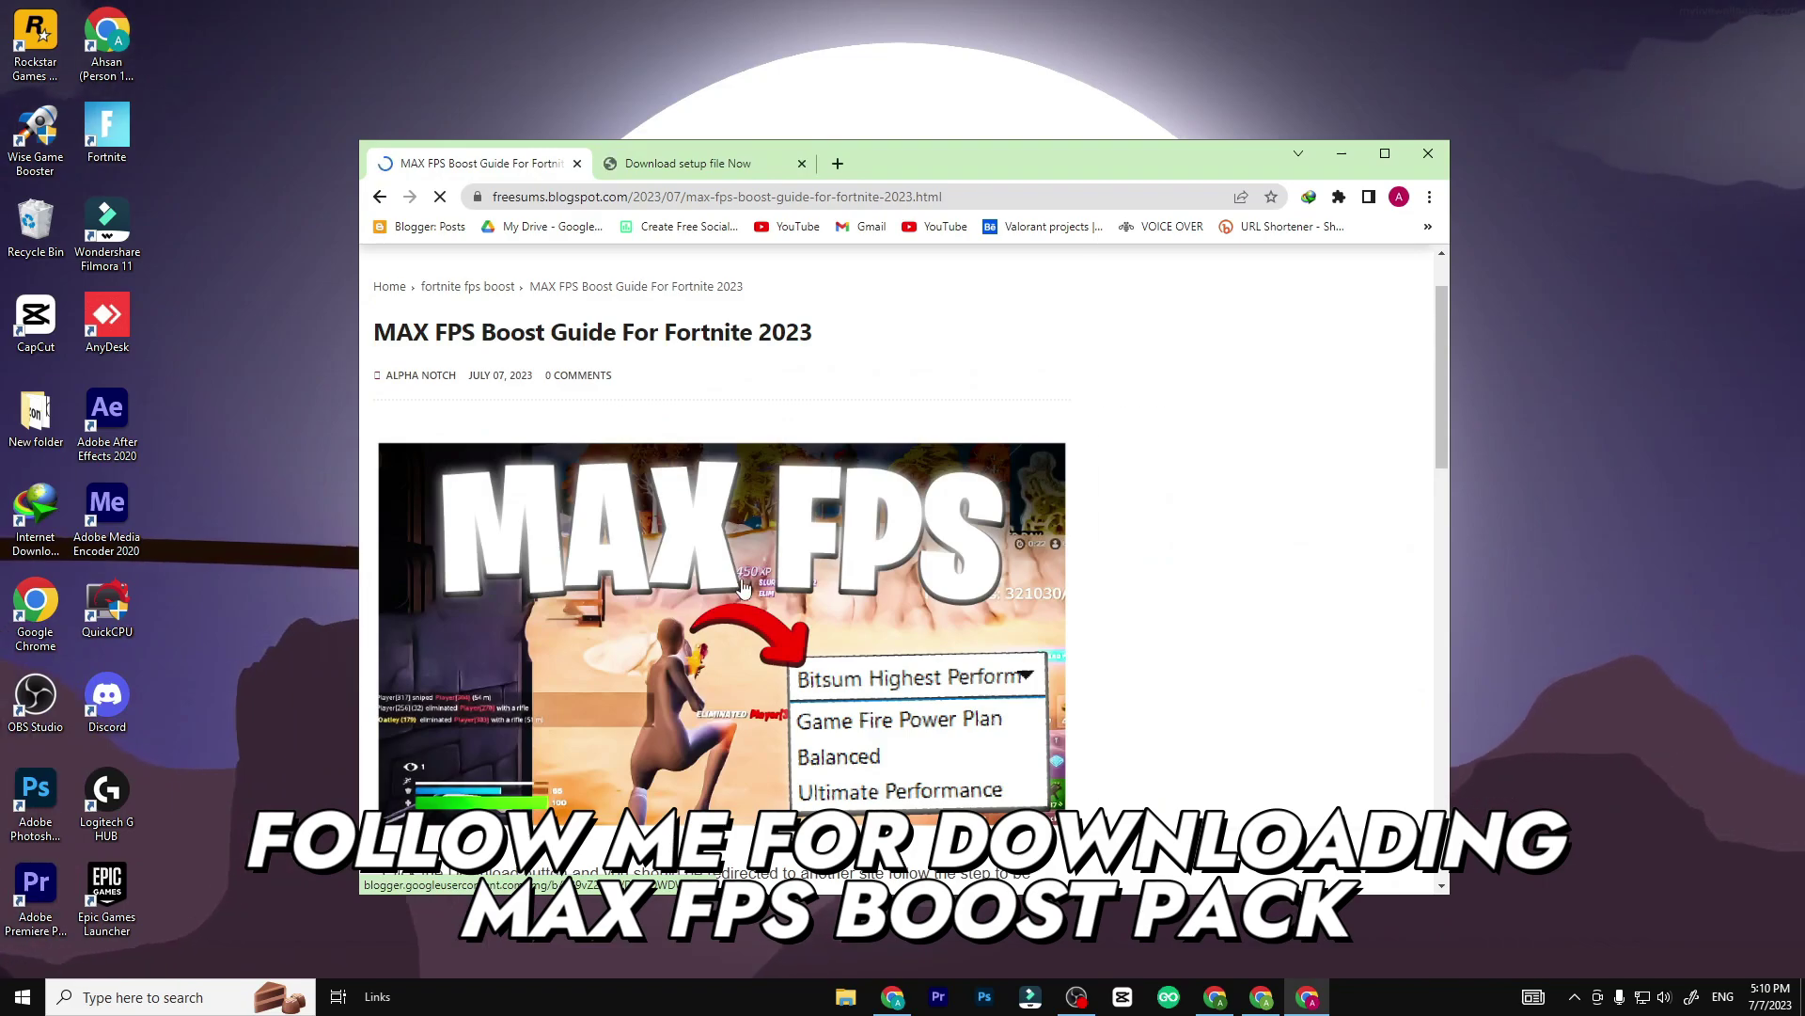
{"action": "scroll", "coordinate": [727, 588], "scroll_direction": "down", "scroll_amount": 8}
{"action": "left_click", "coordinate": [706, 696]}
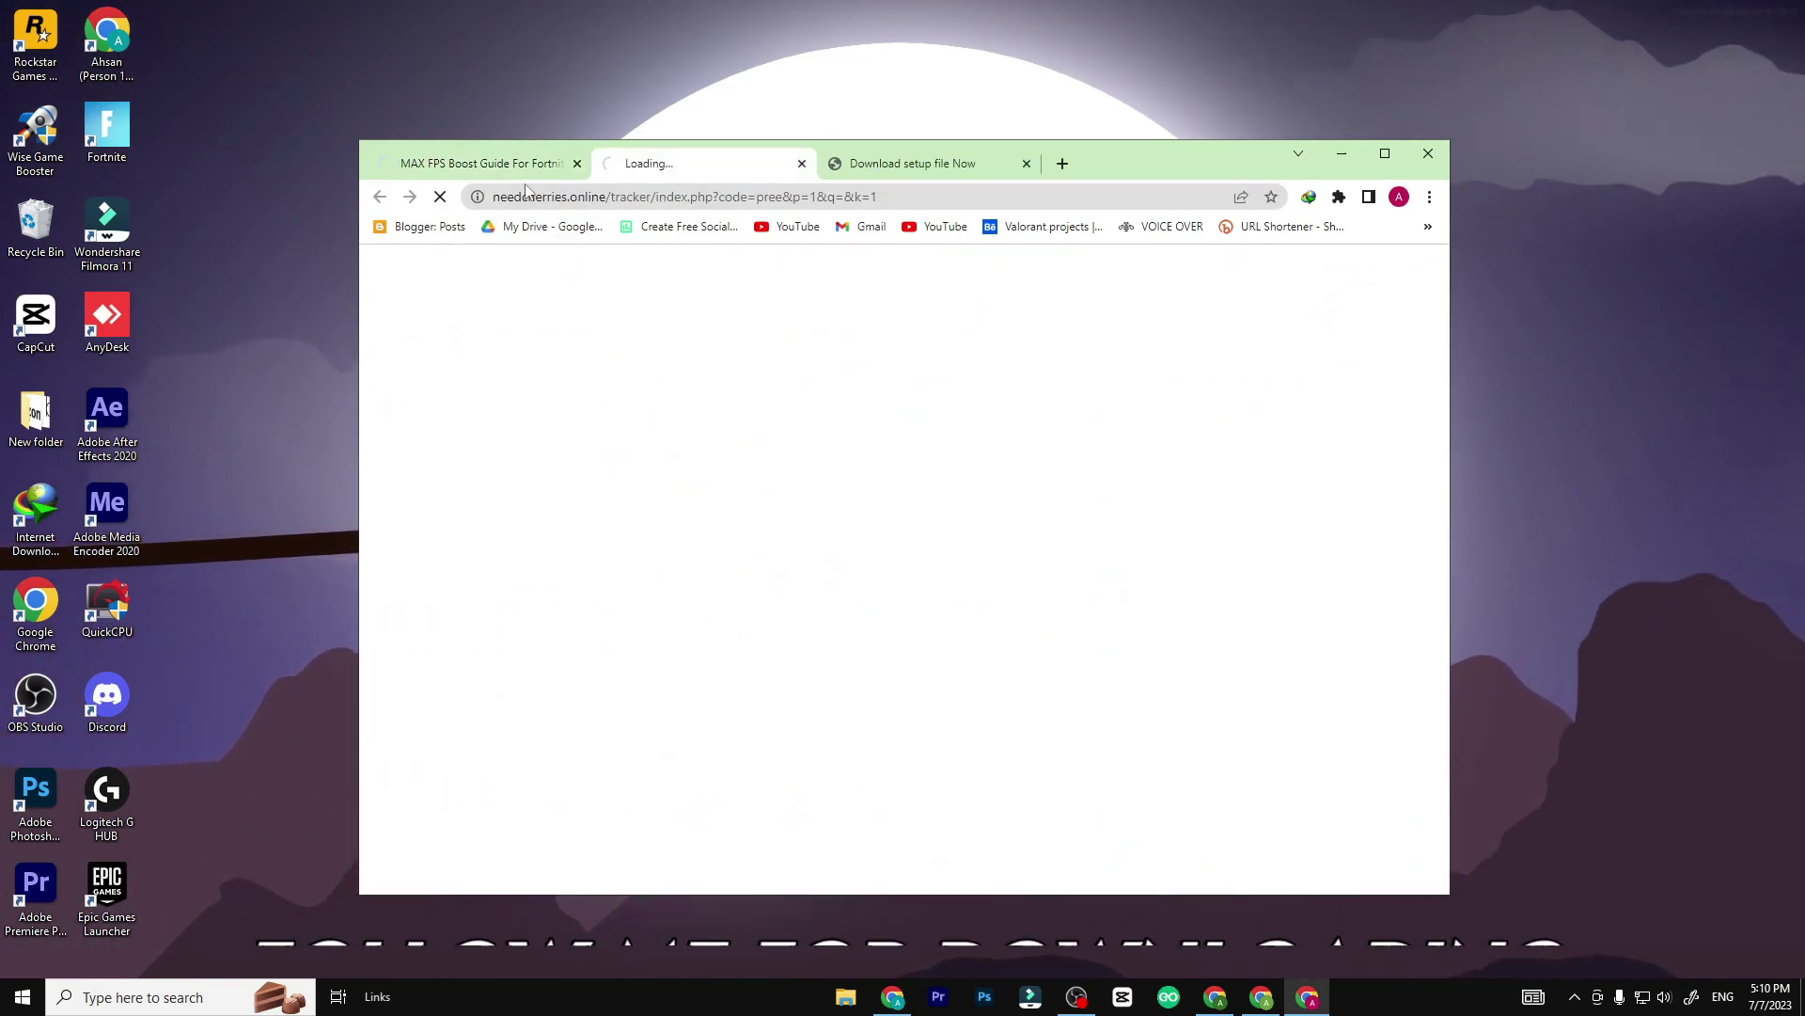
{"action": "left_click", "coordinate": [498, 163]}
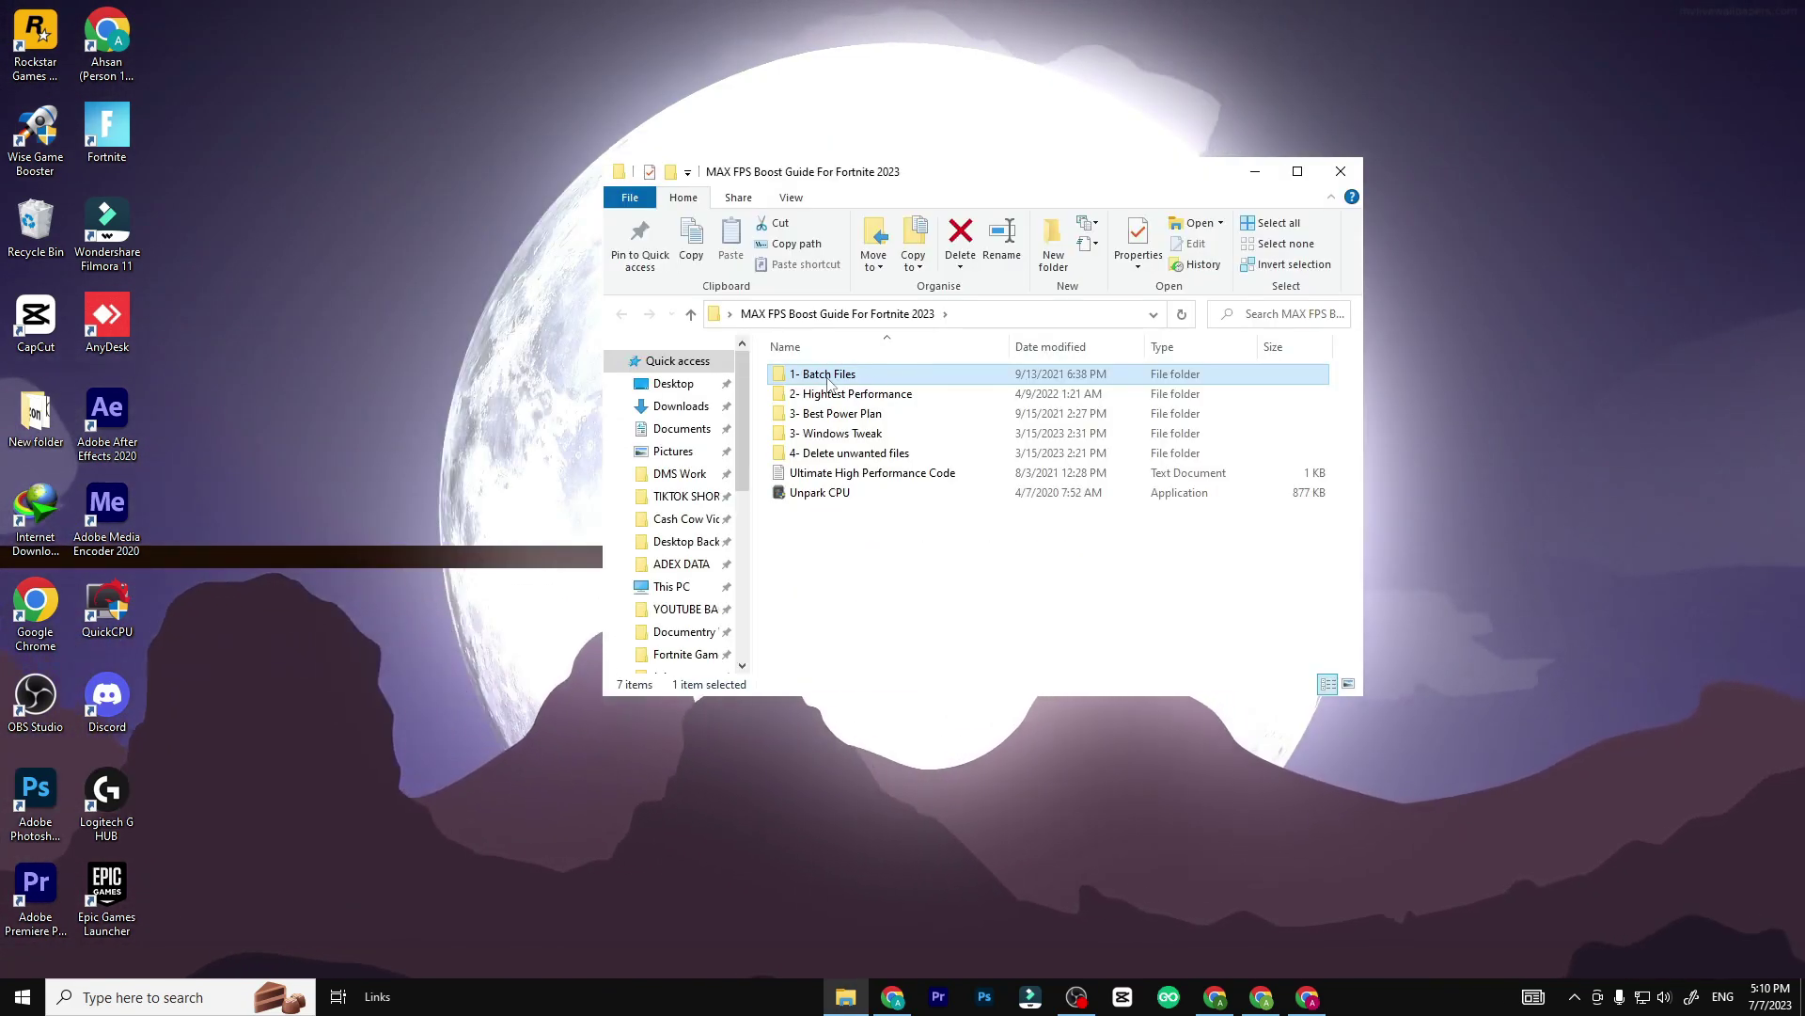
Select all five batch files in the 1- Batch Files folder, view their Run as administrator option, and return to the main folder.
{"action": "left_click_drag", "start_coordinate": [885, 453], "coordinate": [920, 368]}
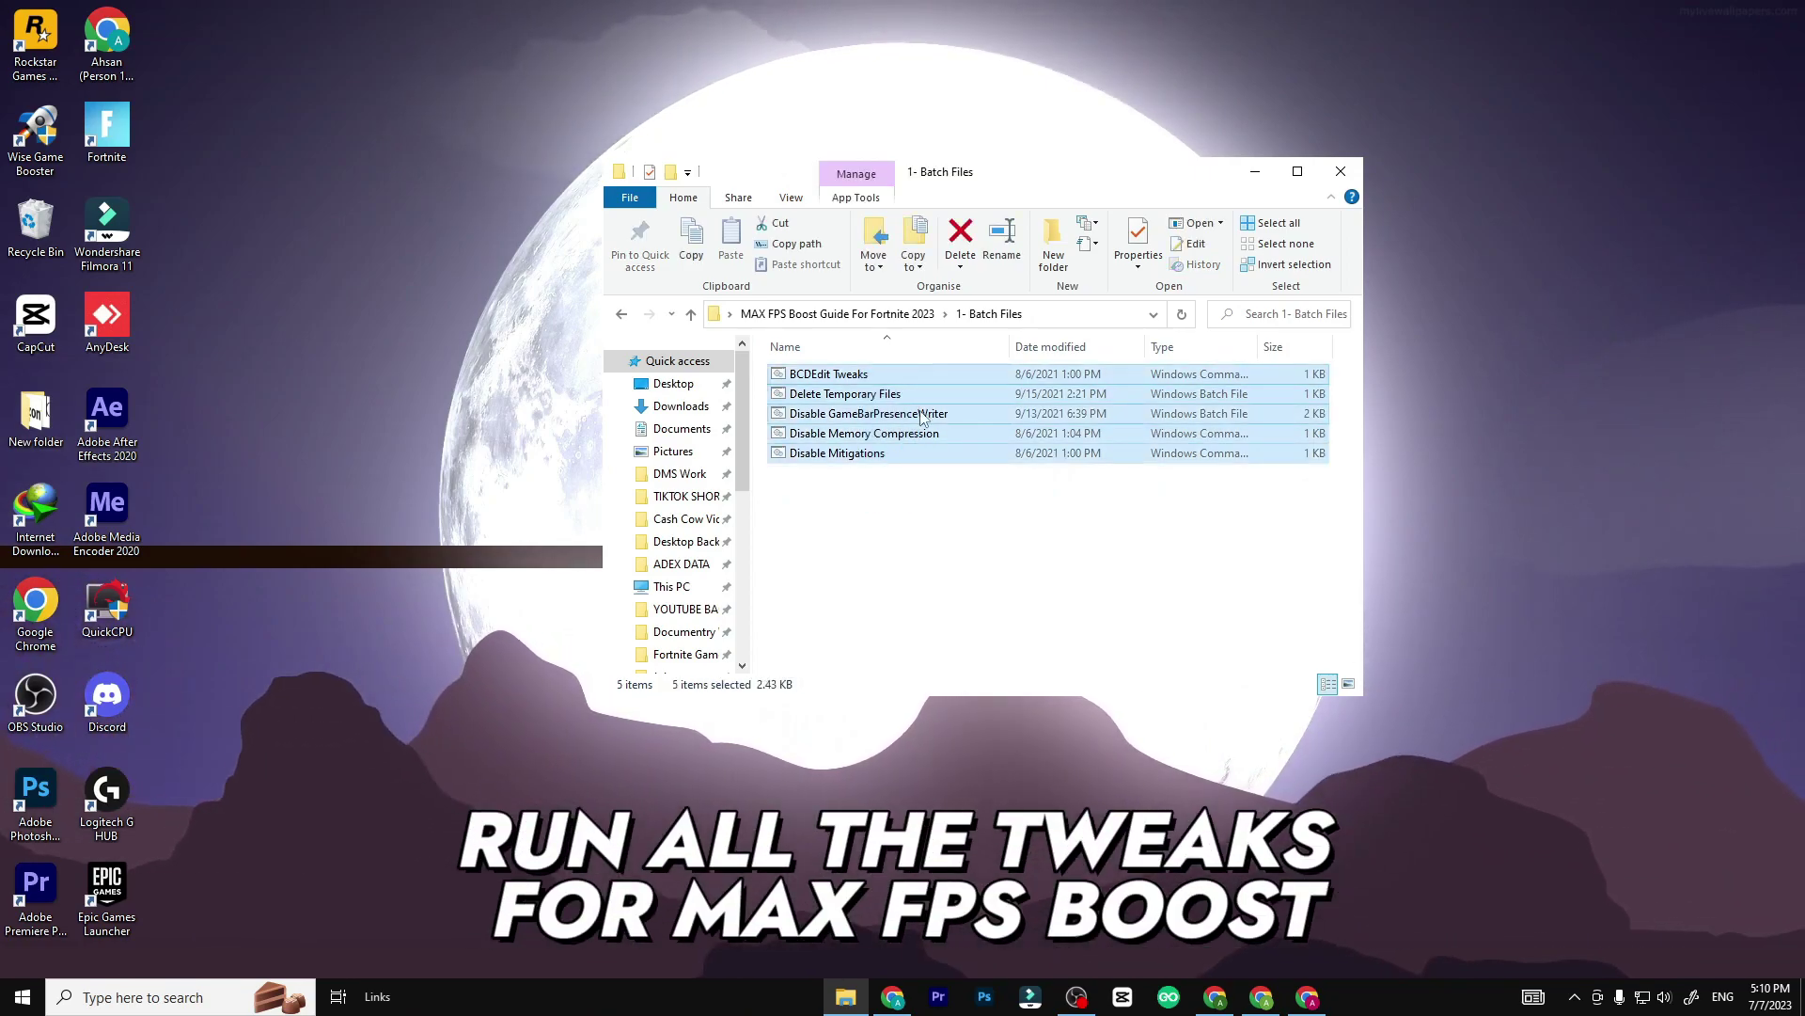
{"action": "right_click", "coordinate": [920, 374]}
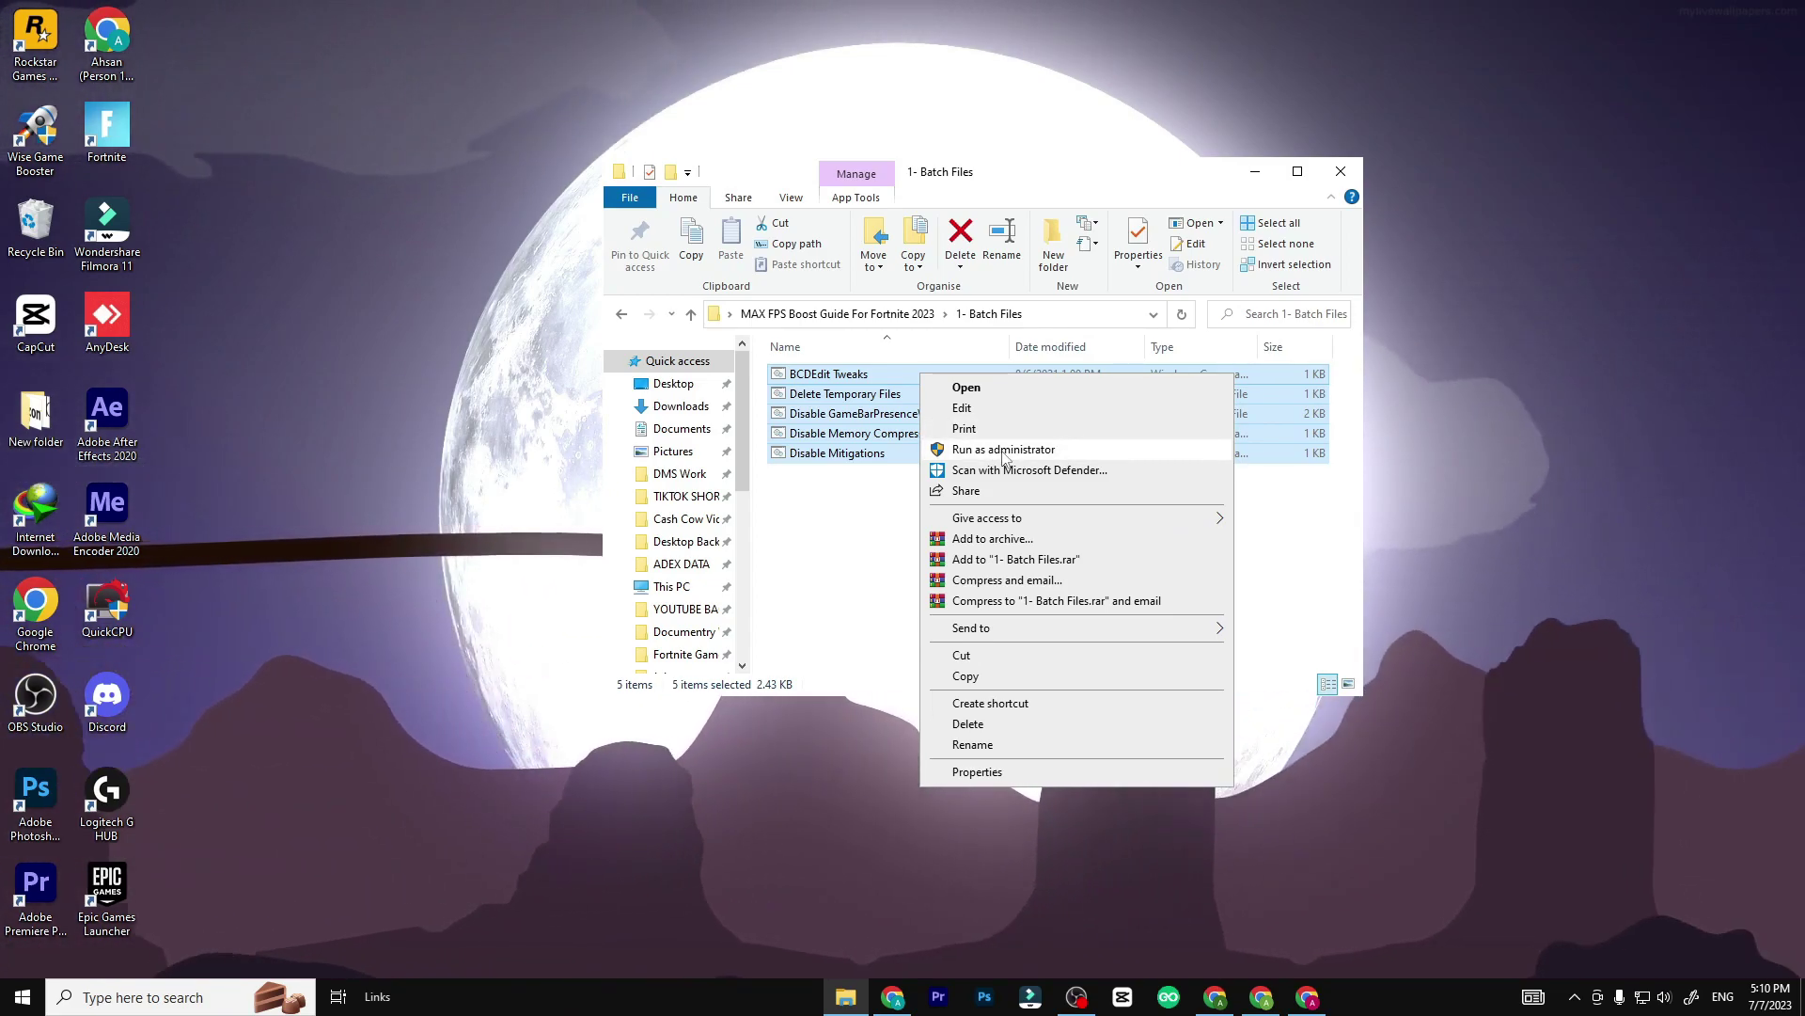
{"action": "key", "text": "alt+Left"}
Open the Park Control folder inside 2- Hightest Performance and select the parkcontrolsetup64 installer.
{"action": "double_click", "coordinate": [856, 395]}
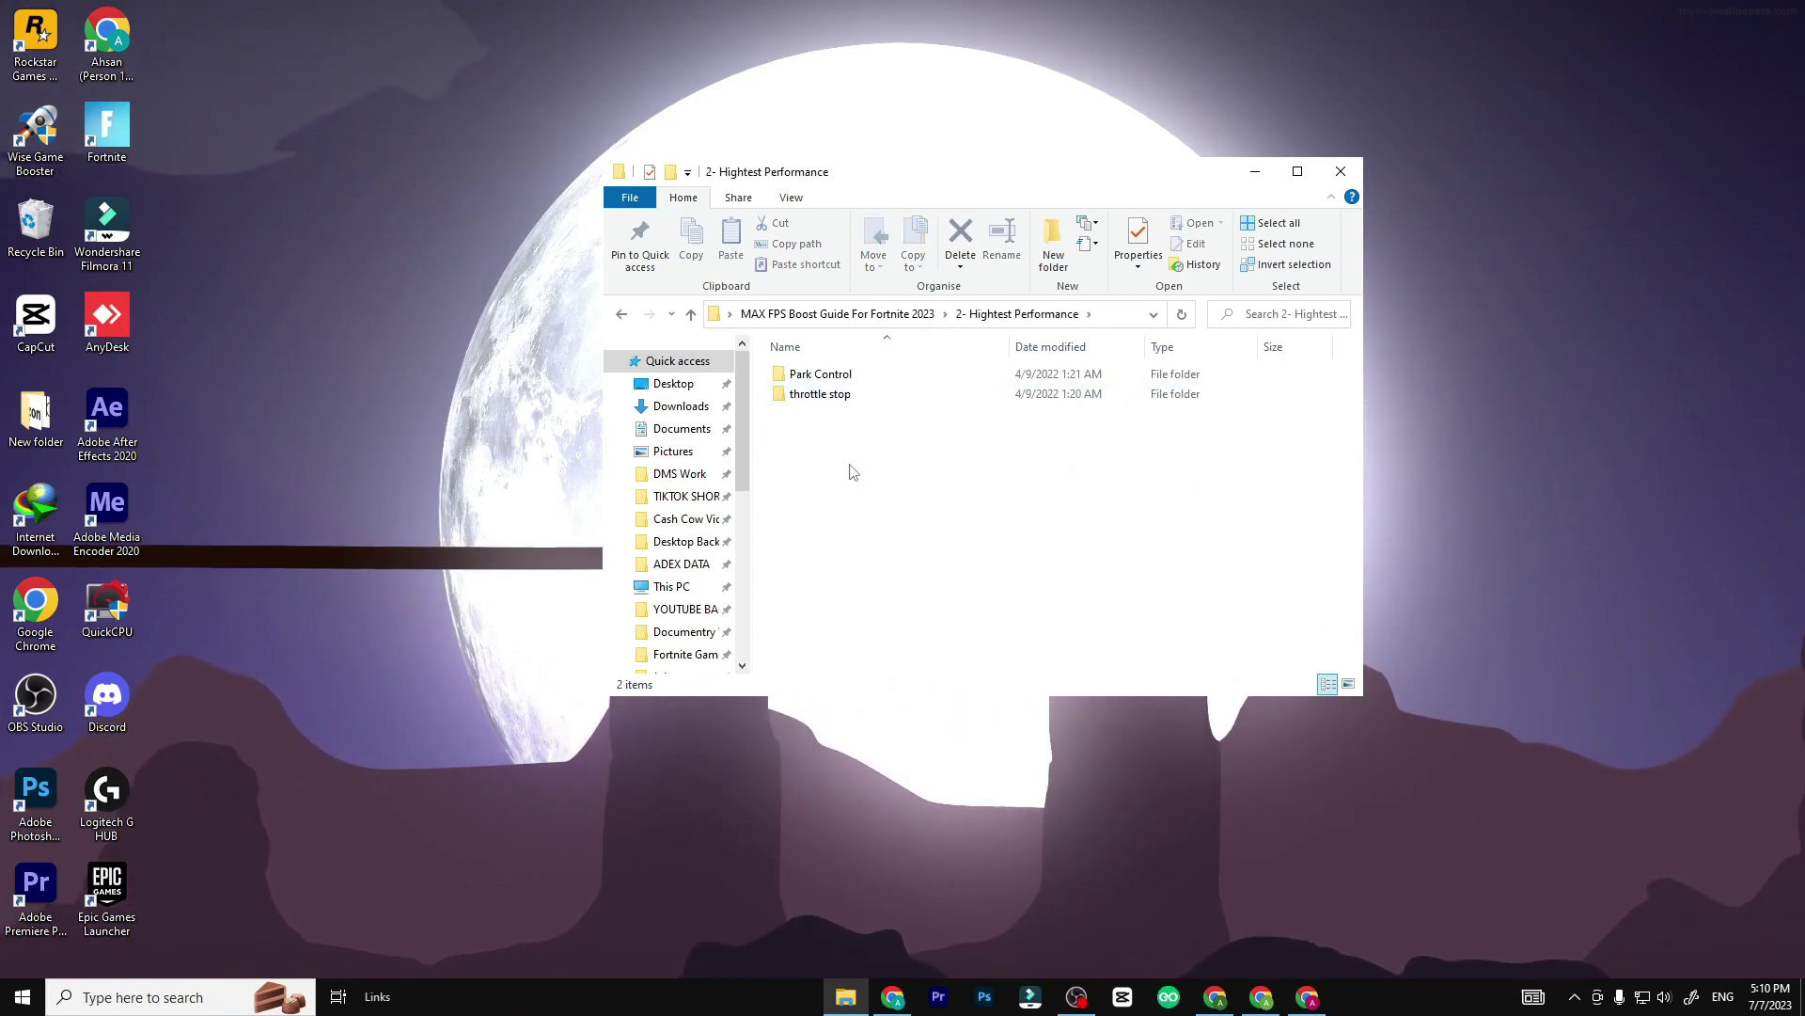
{"action": "double_click", "coordinate": [860, 378]}
{"action": "left_click", "coordinate": [884, 379]}
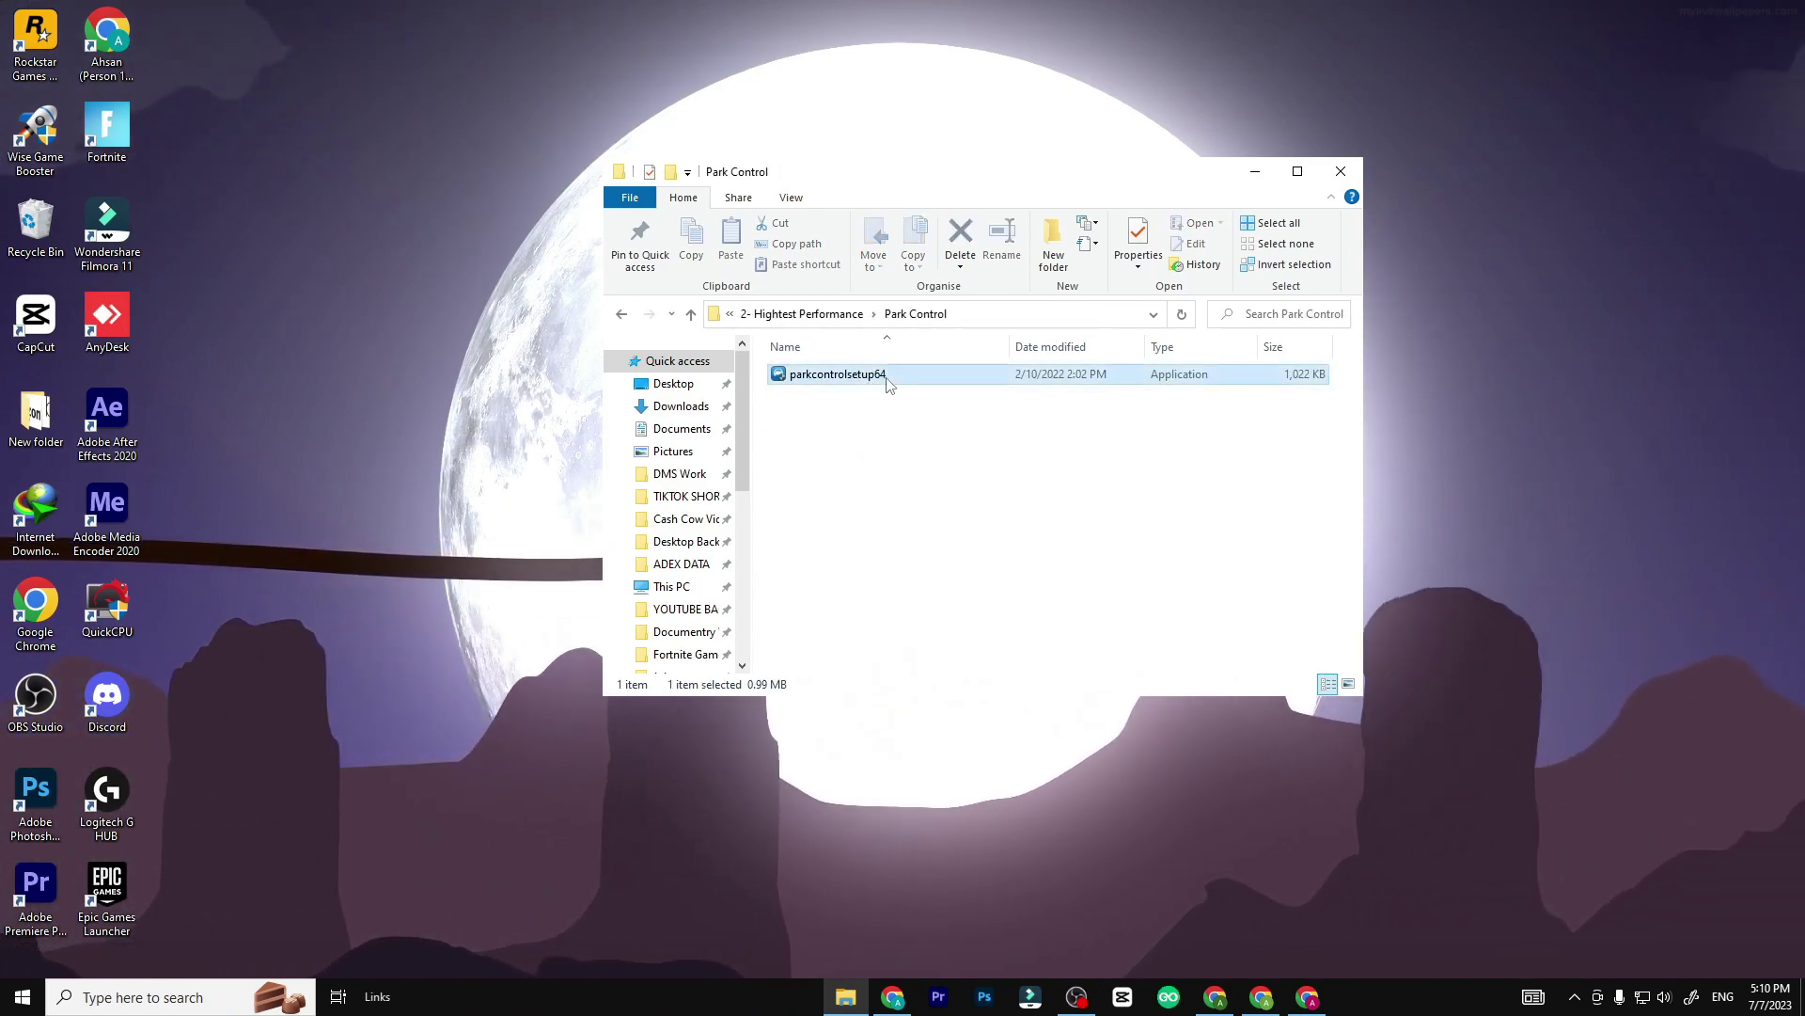
Search Windows for "park" to find ParkControl, open the program and minimize the File Explorer window.
{"action": "key", "text": "super"}
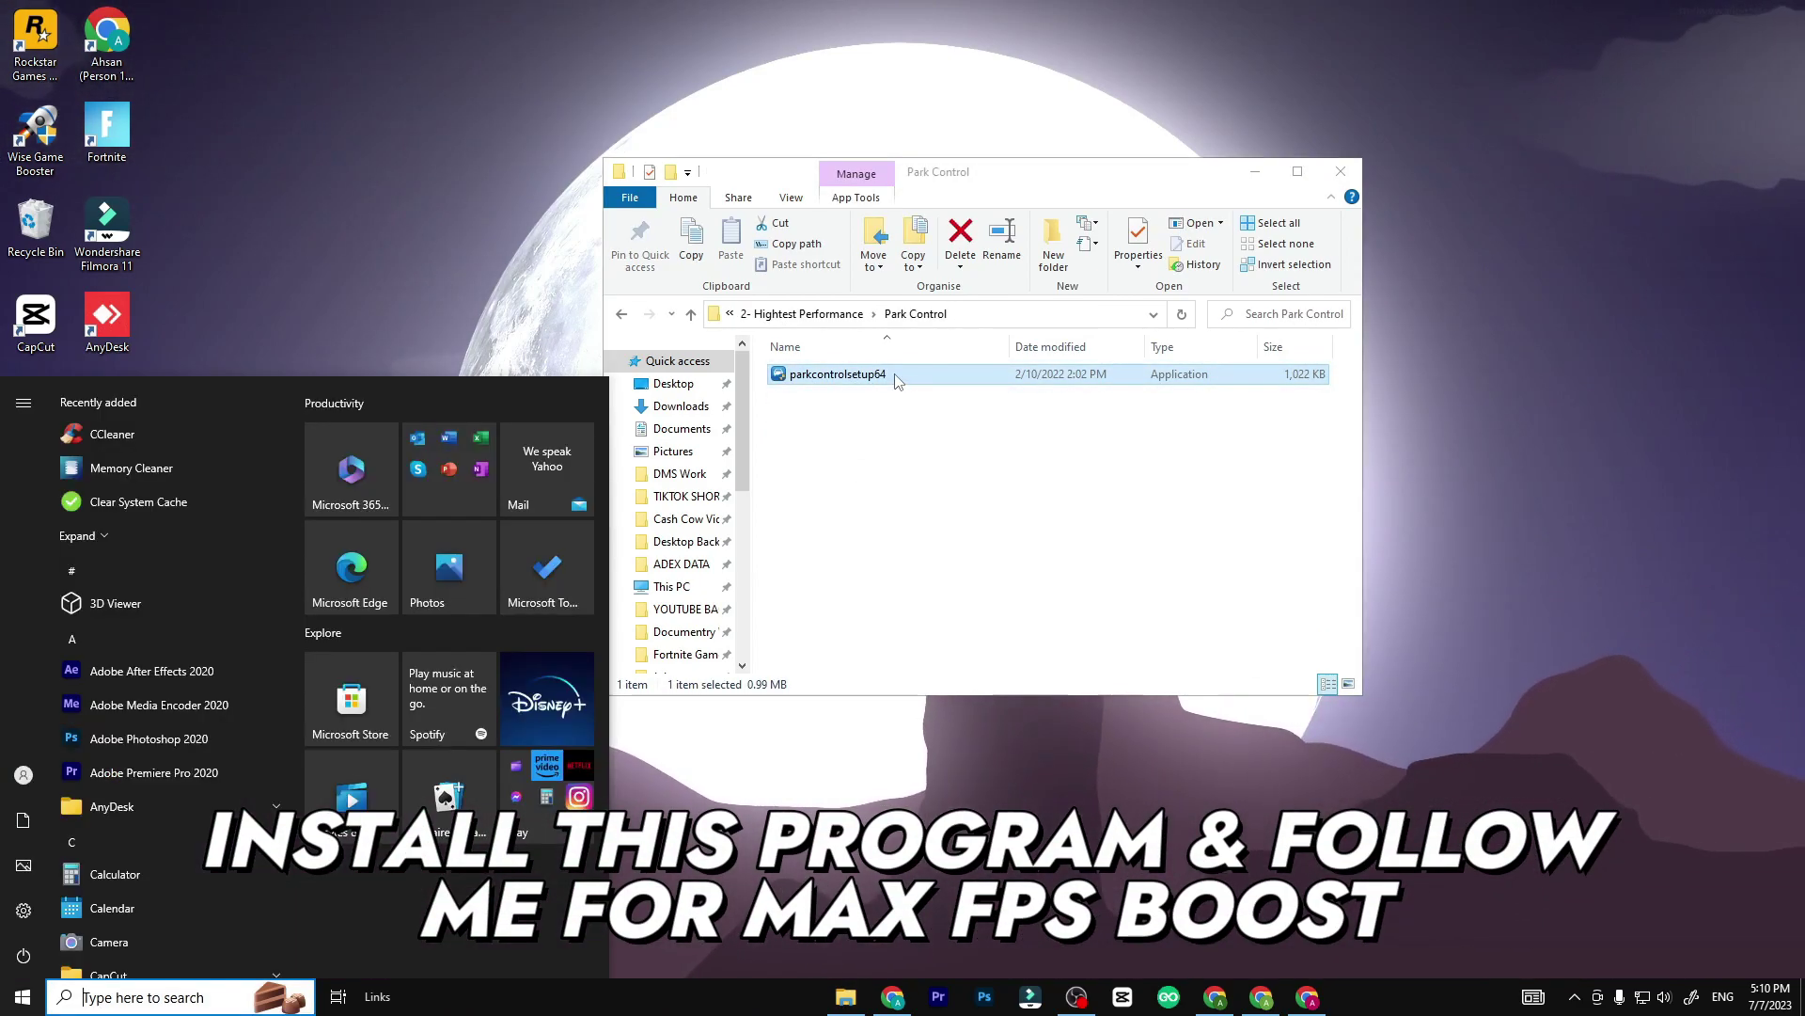
{"action": "type", "text": "park"}
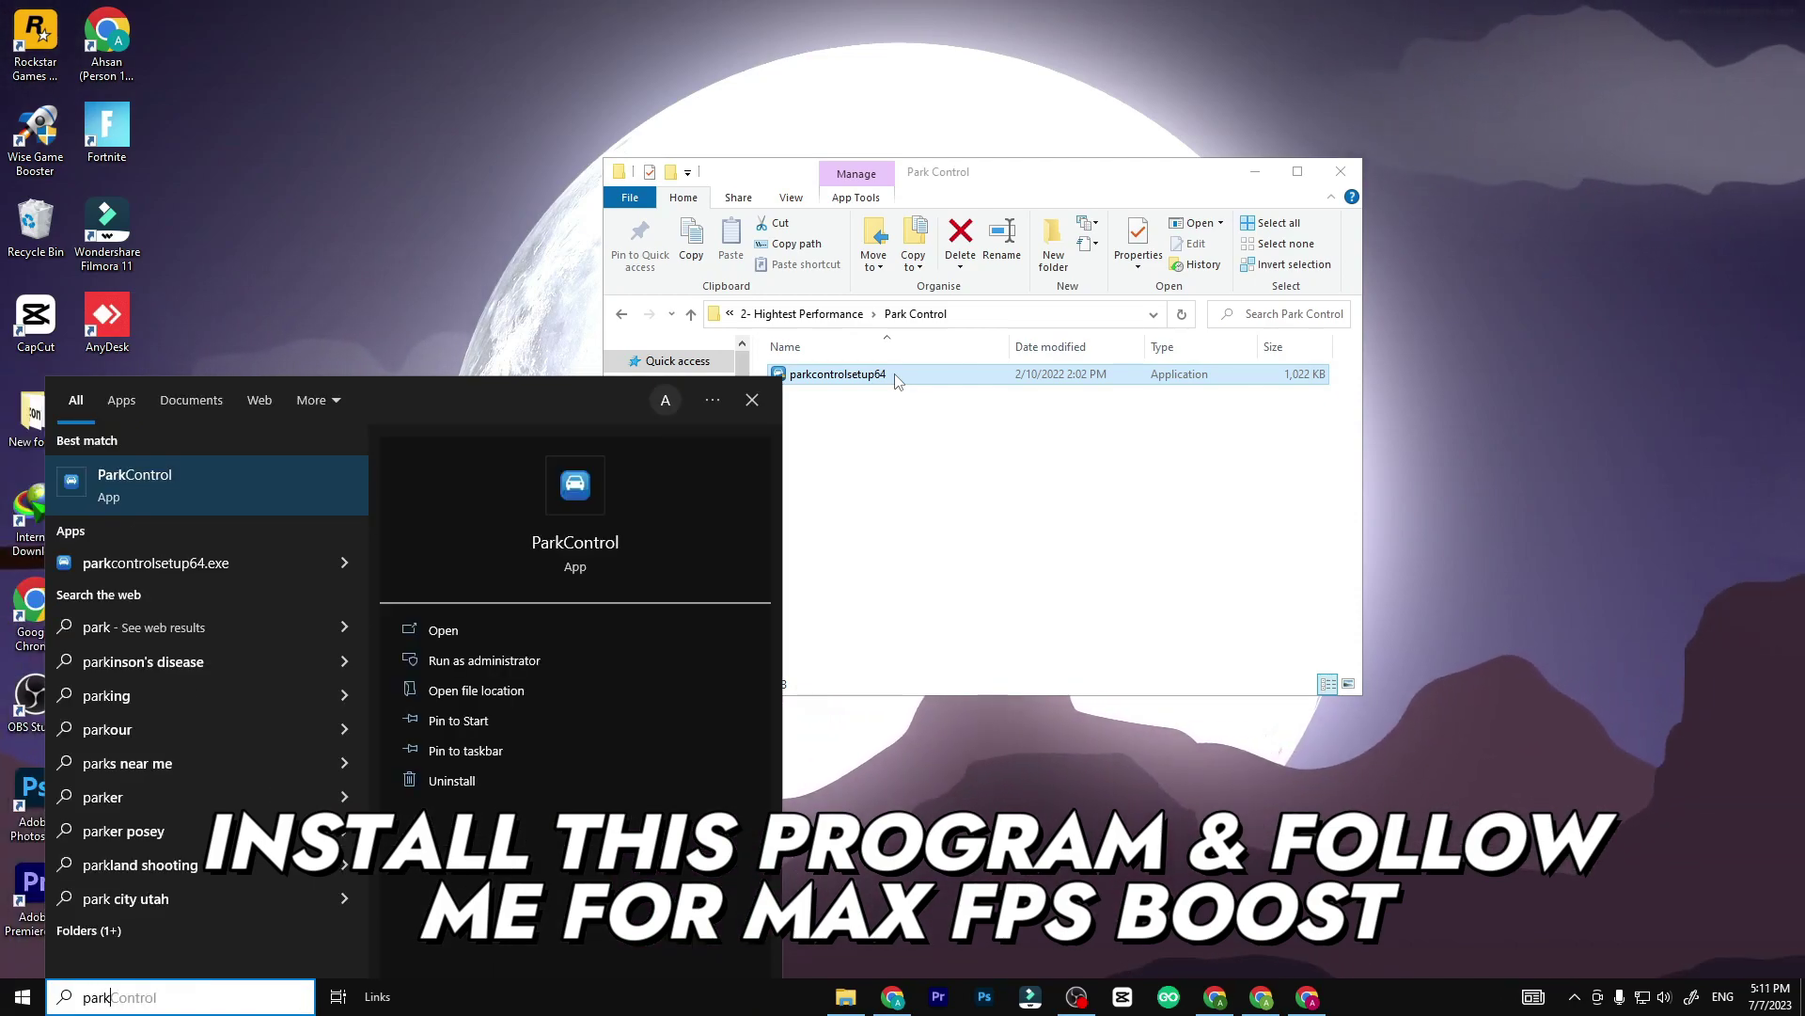
{"action": "key", "text": "Escape"}
{"action": "double_click", "coordinate": [896, 379]}
{"action": "left_click", "coordinate": [822, 622]}
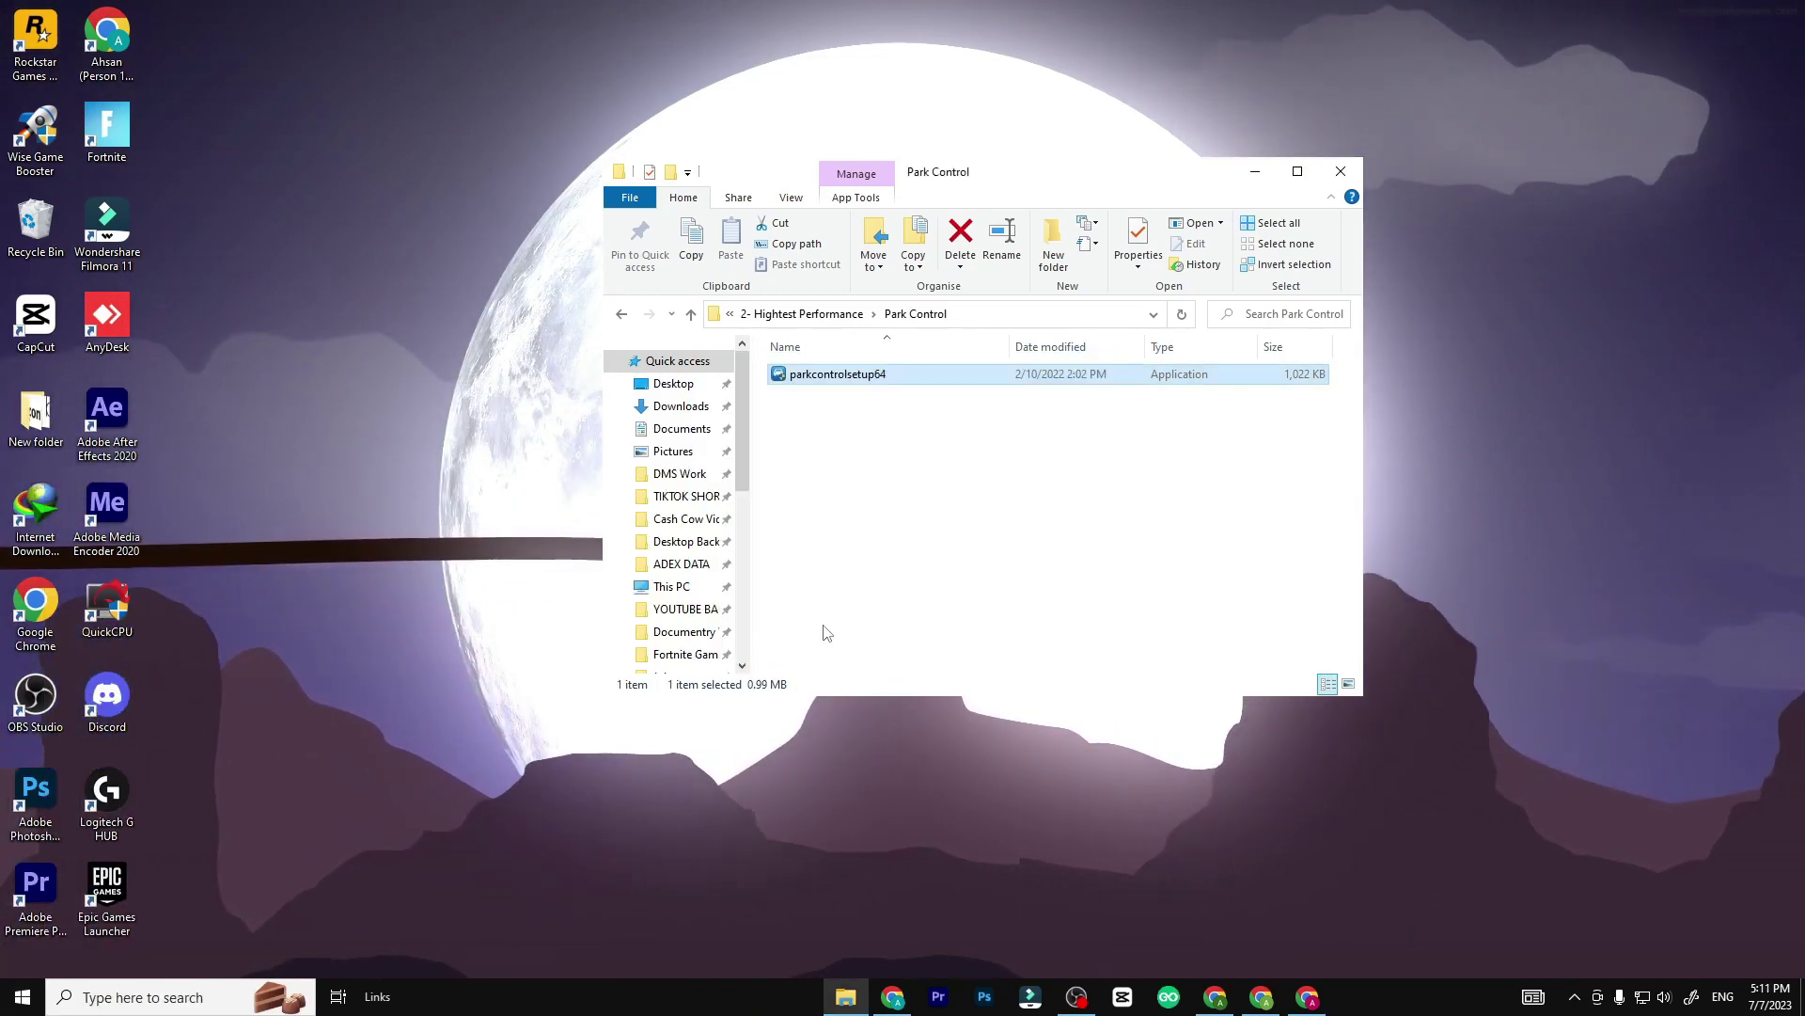
{"action": "left_click", "coordinate": [1255, 171]}
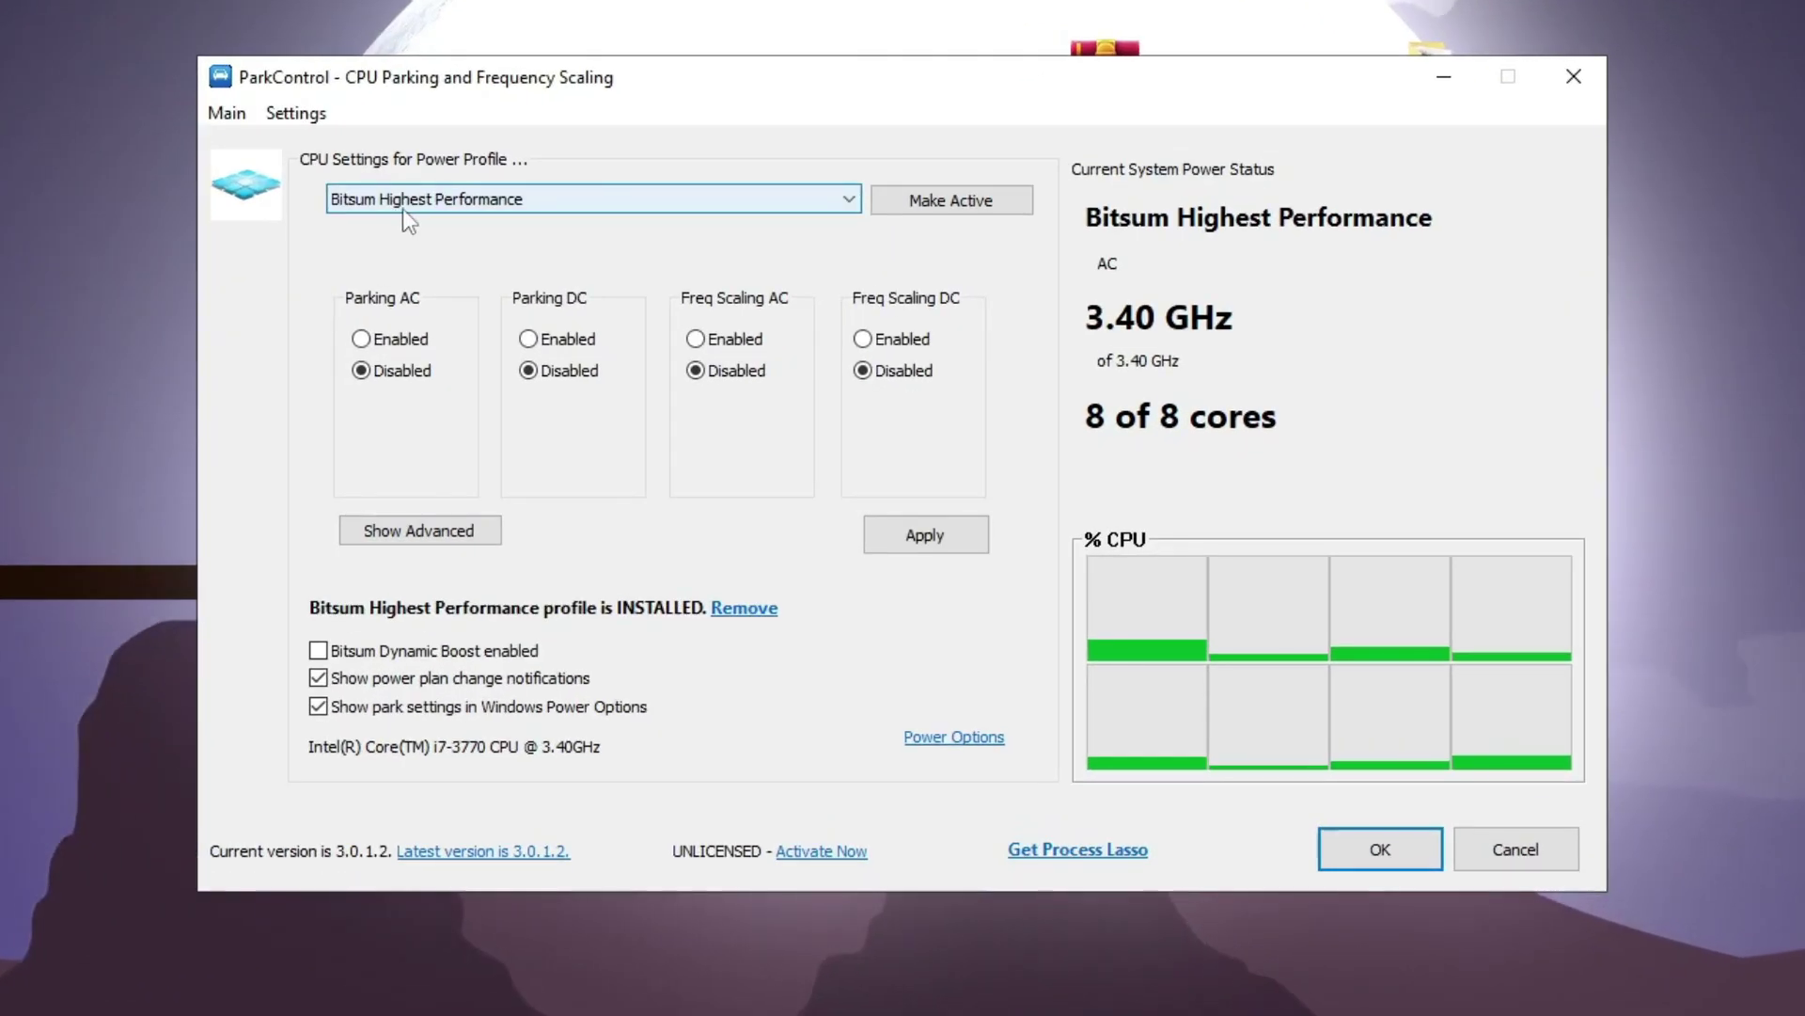
Use the Bitsum Highest Performance profile with parking and frequency scaling disabled for AC and DC, and view the Bitsum Dynamic Boost settings without applying them.
{"action": "left_click", "coordinate": [428, 219]}
{"action": "left_click", "coordinate": [336, 165]}
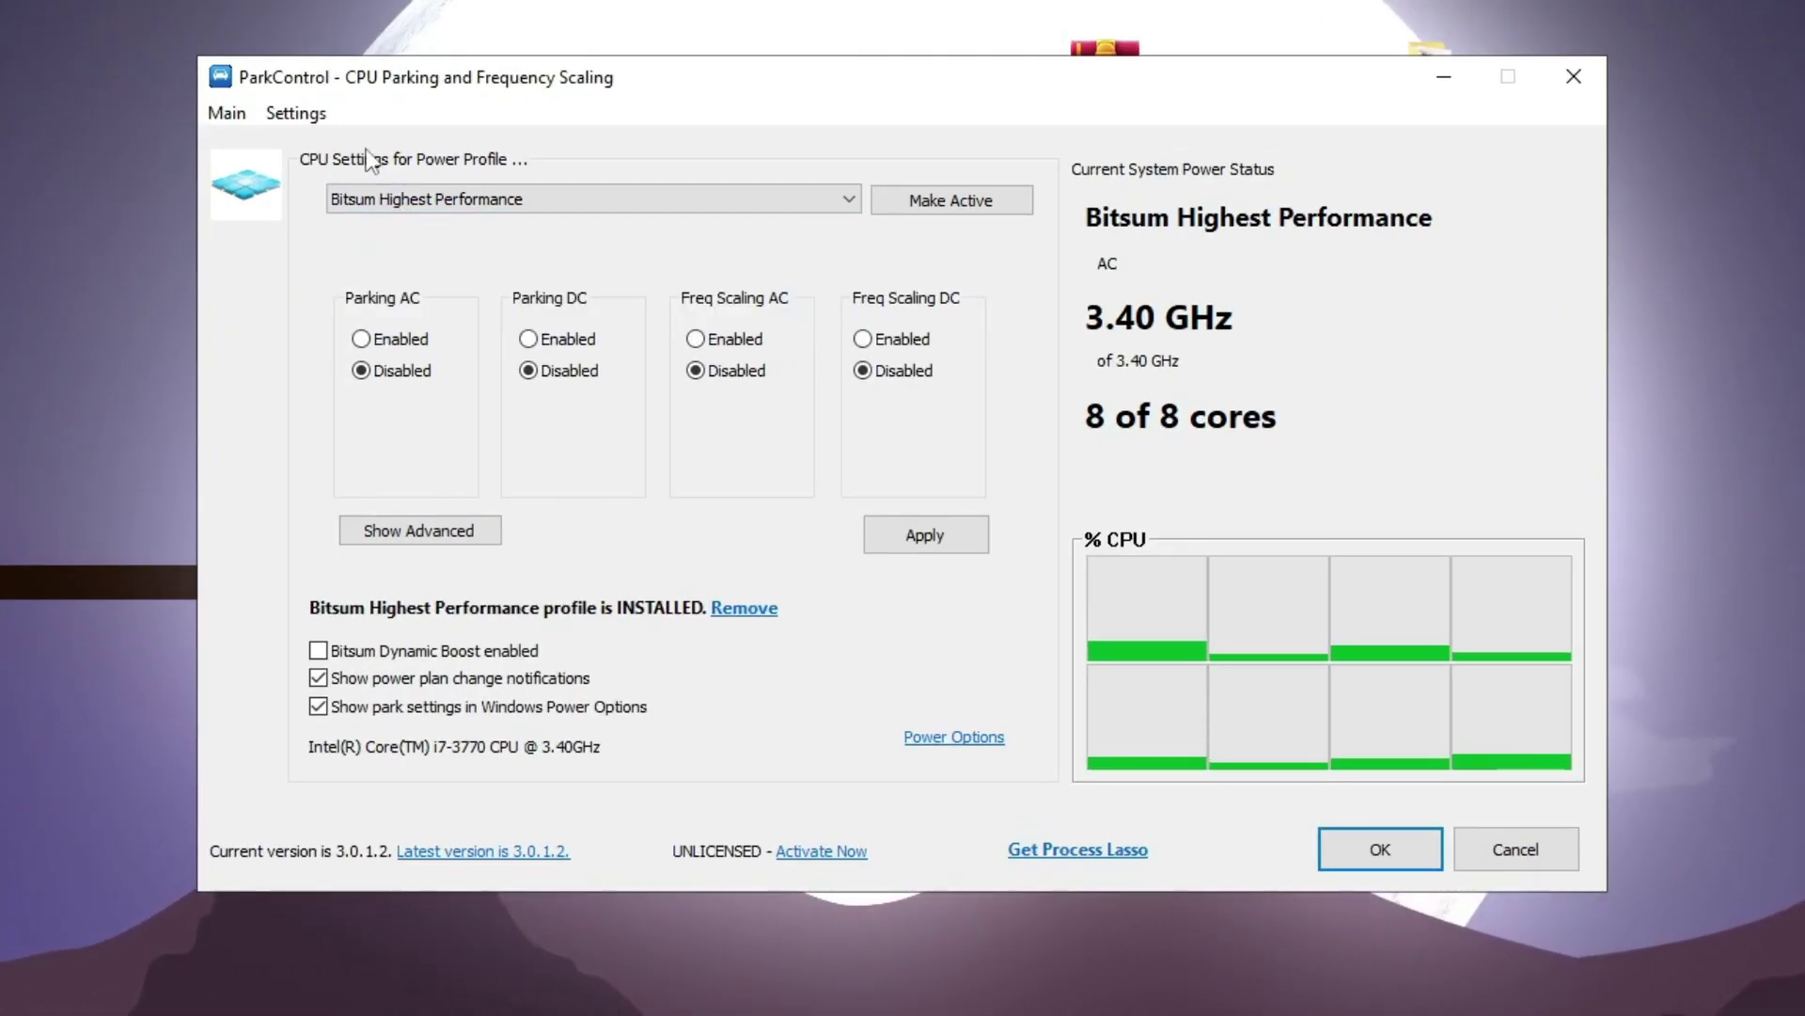
{"action": "left_click", "coordinate": [367, 370]}
{"action": "left_click", "coordinate": [531, 338]}
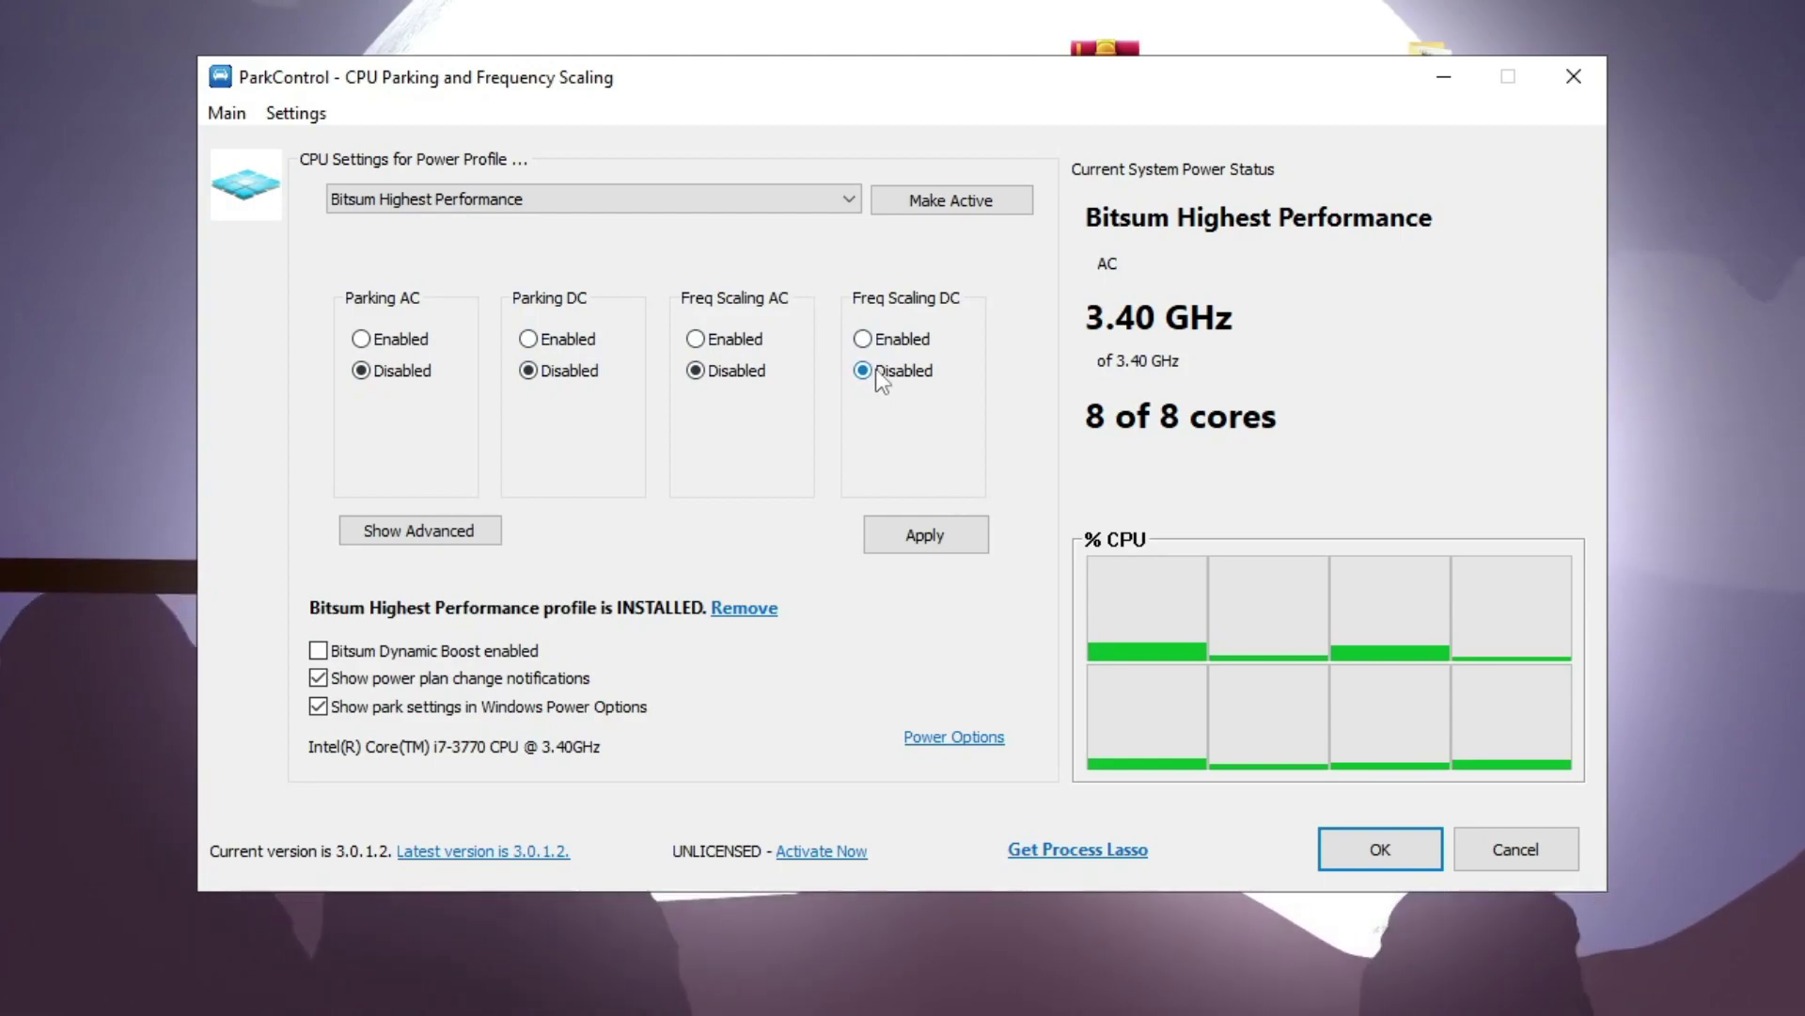
{"action": "left_click", "coordinate": [319, 652]}
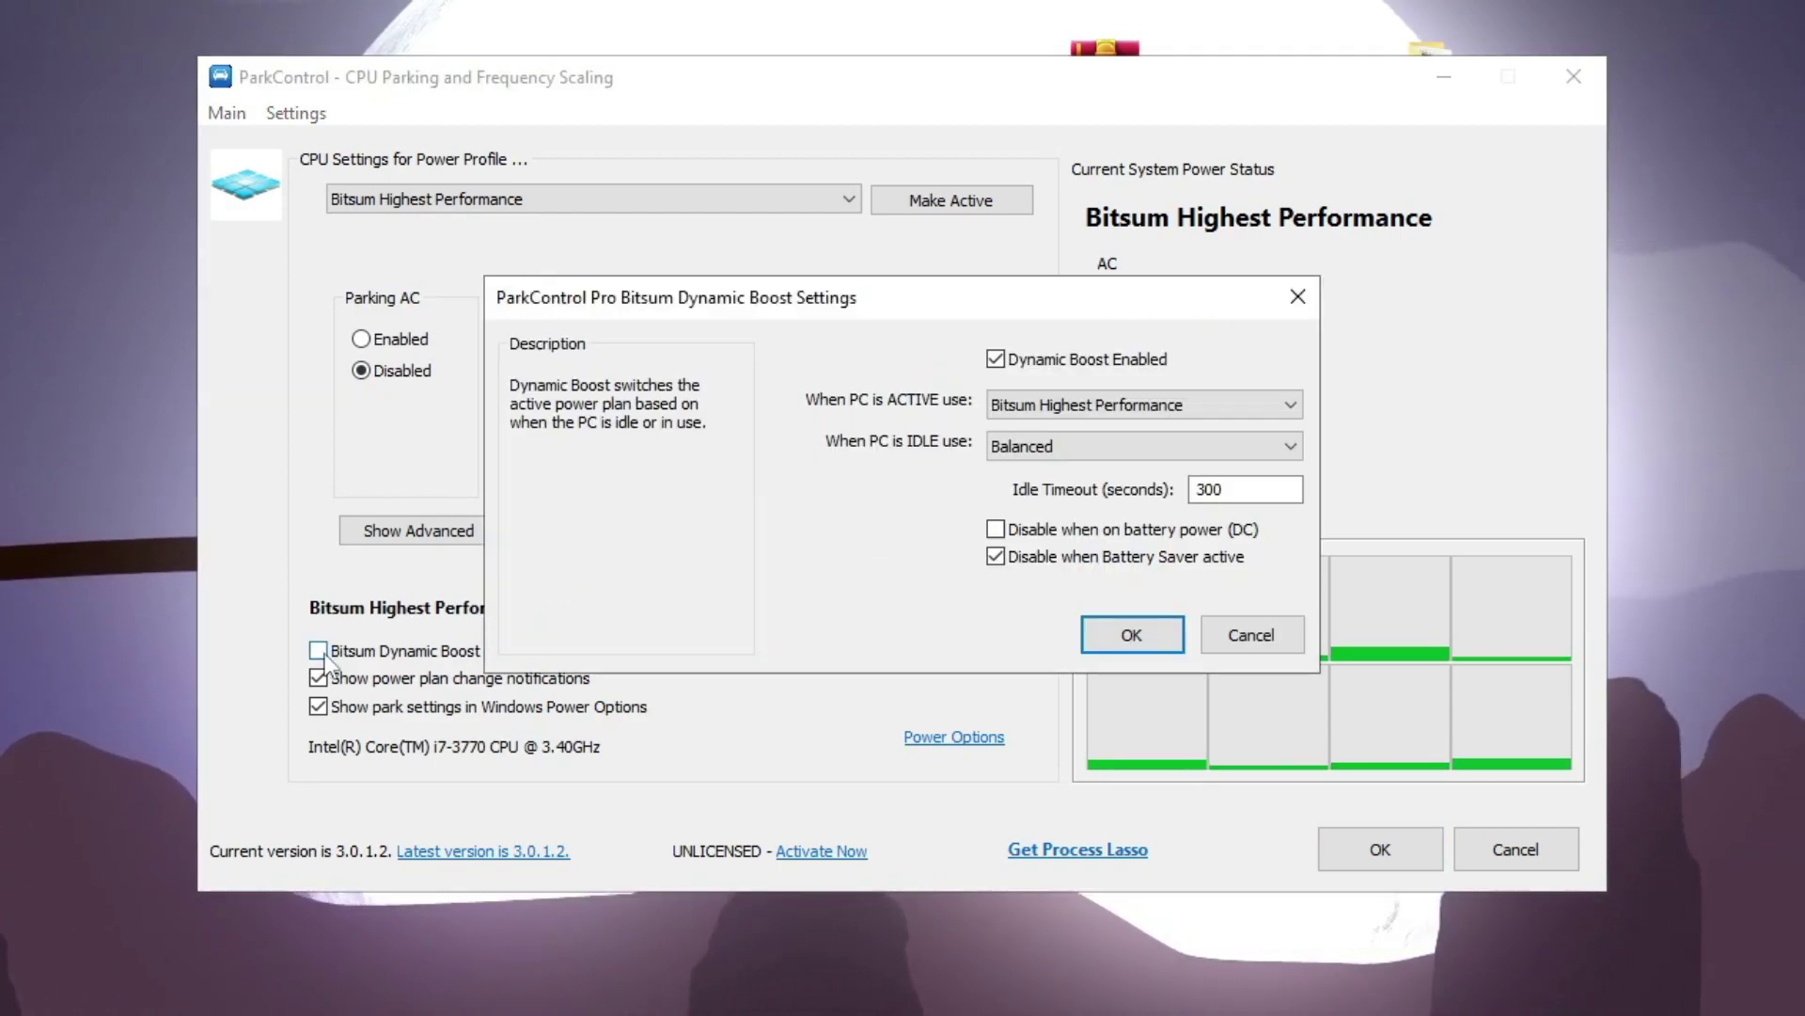
{"action": "left_click", "coordinate": [1224, 642]}
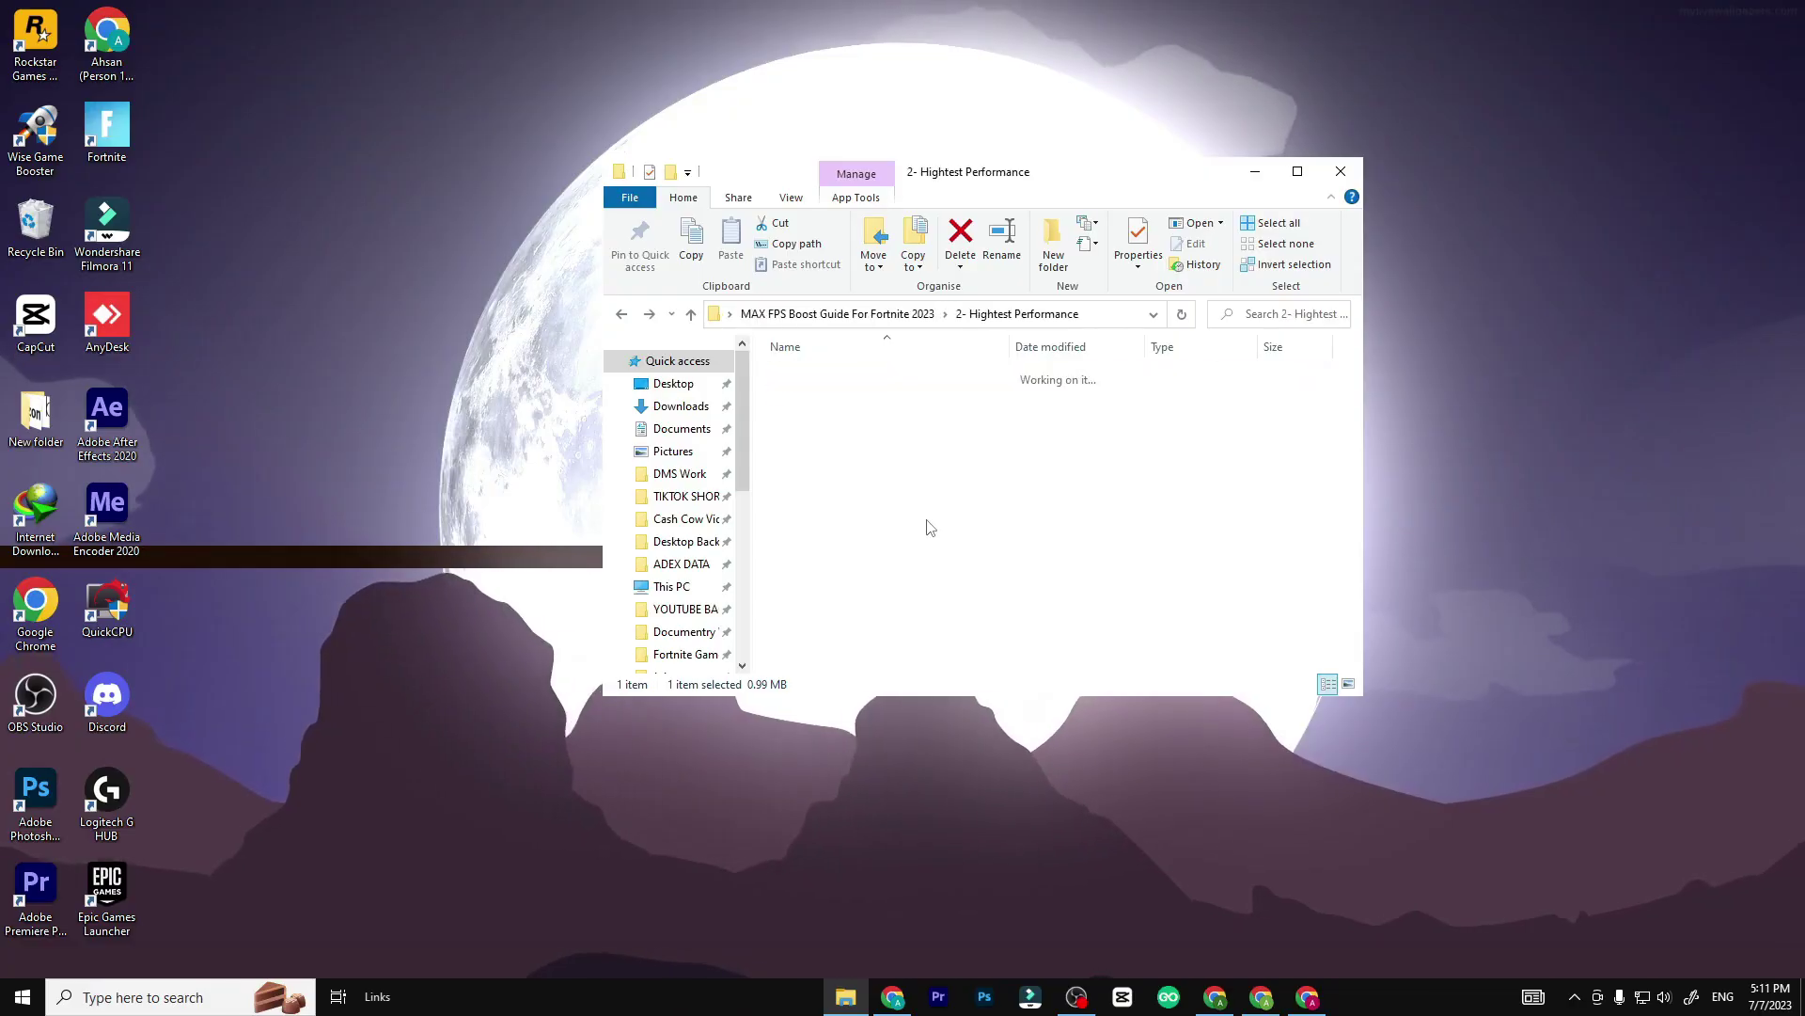
Launch the ThrottleStop application from the throttle stop folder.
{"action": "double_click", "coordinate": [879, 395]}
{"action": "double_click", "coordinate": [820, 472]}
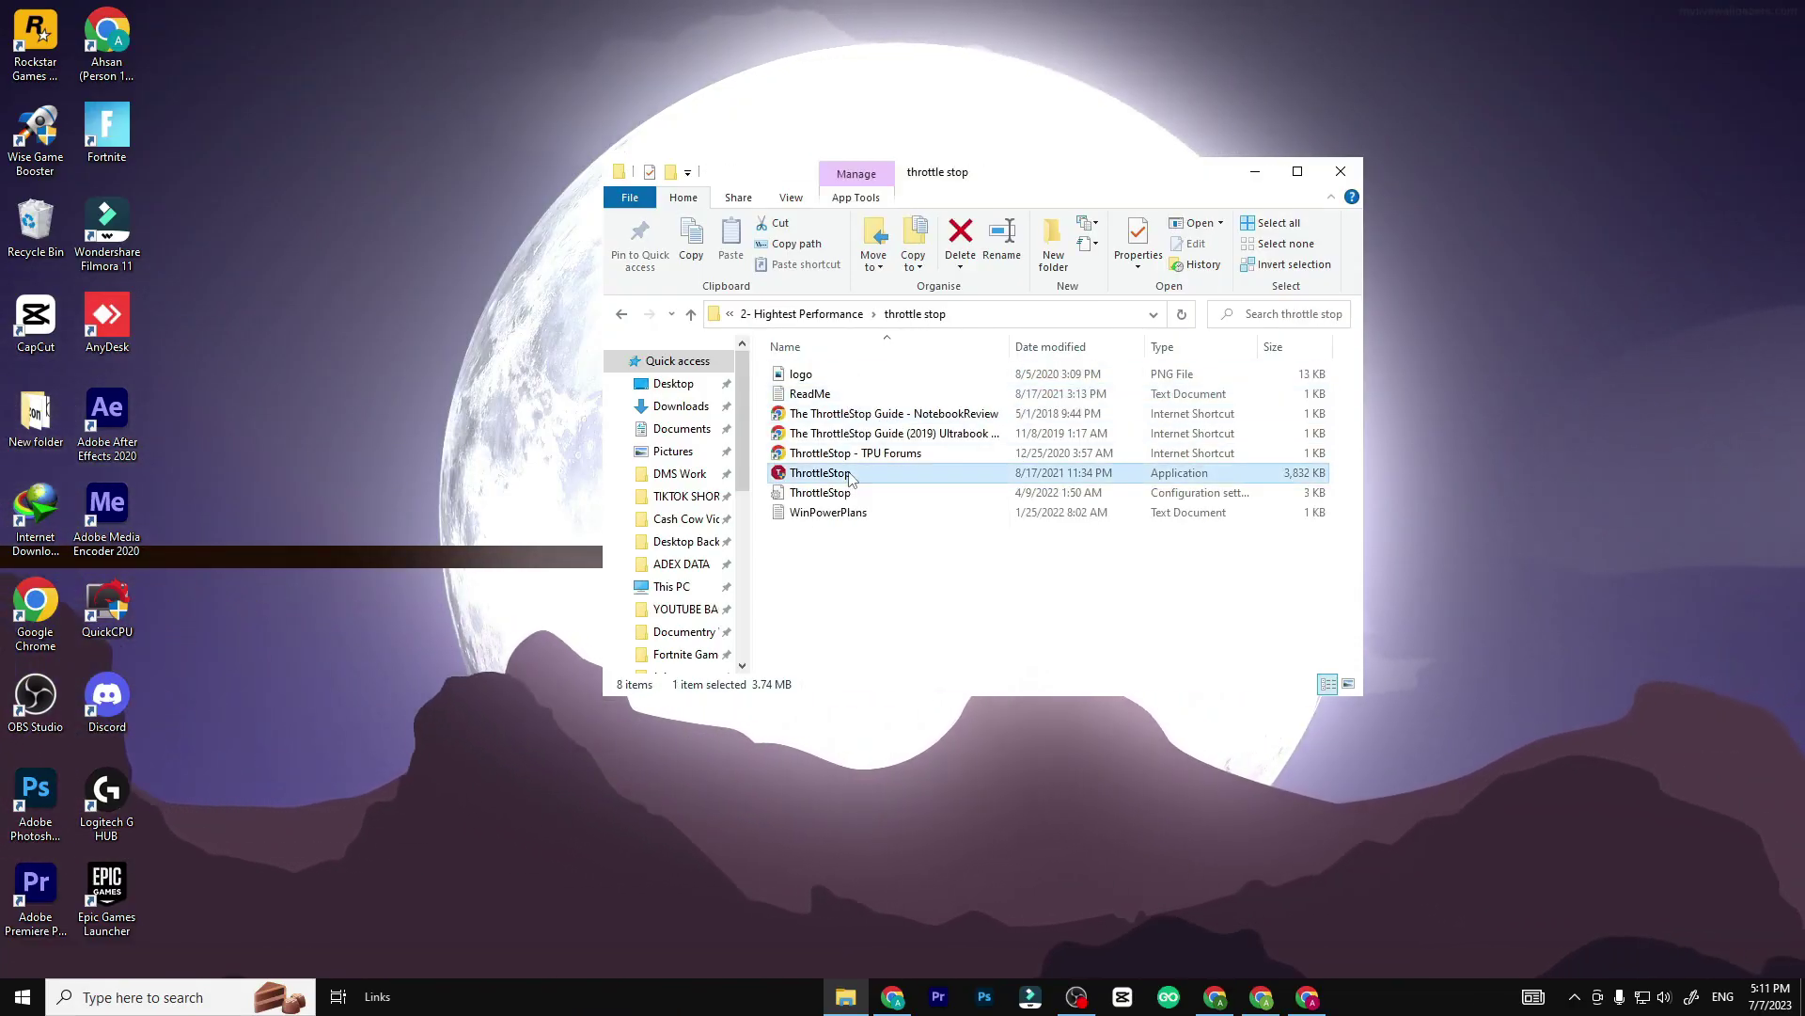
{"action": "left_click", "coordinate": [920, 637]}
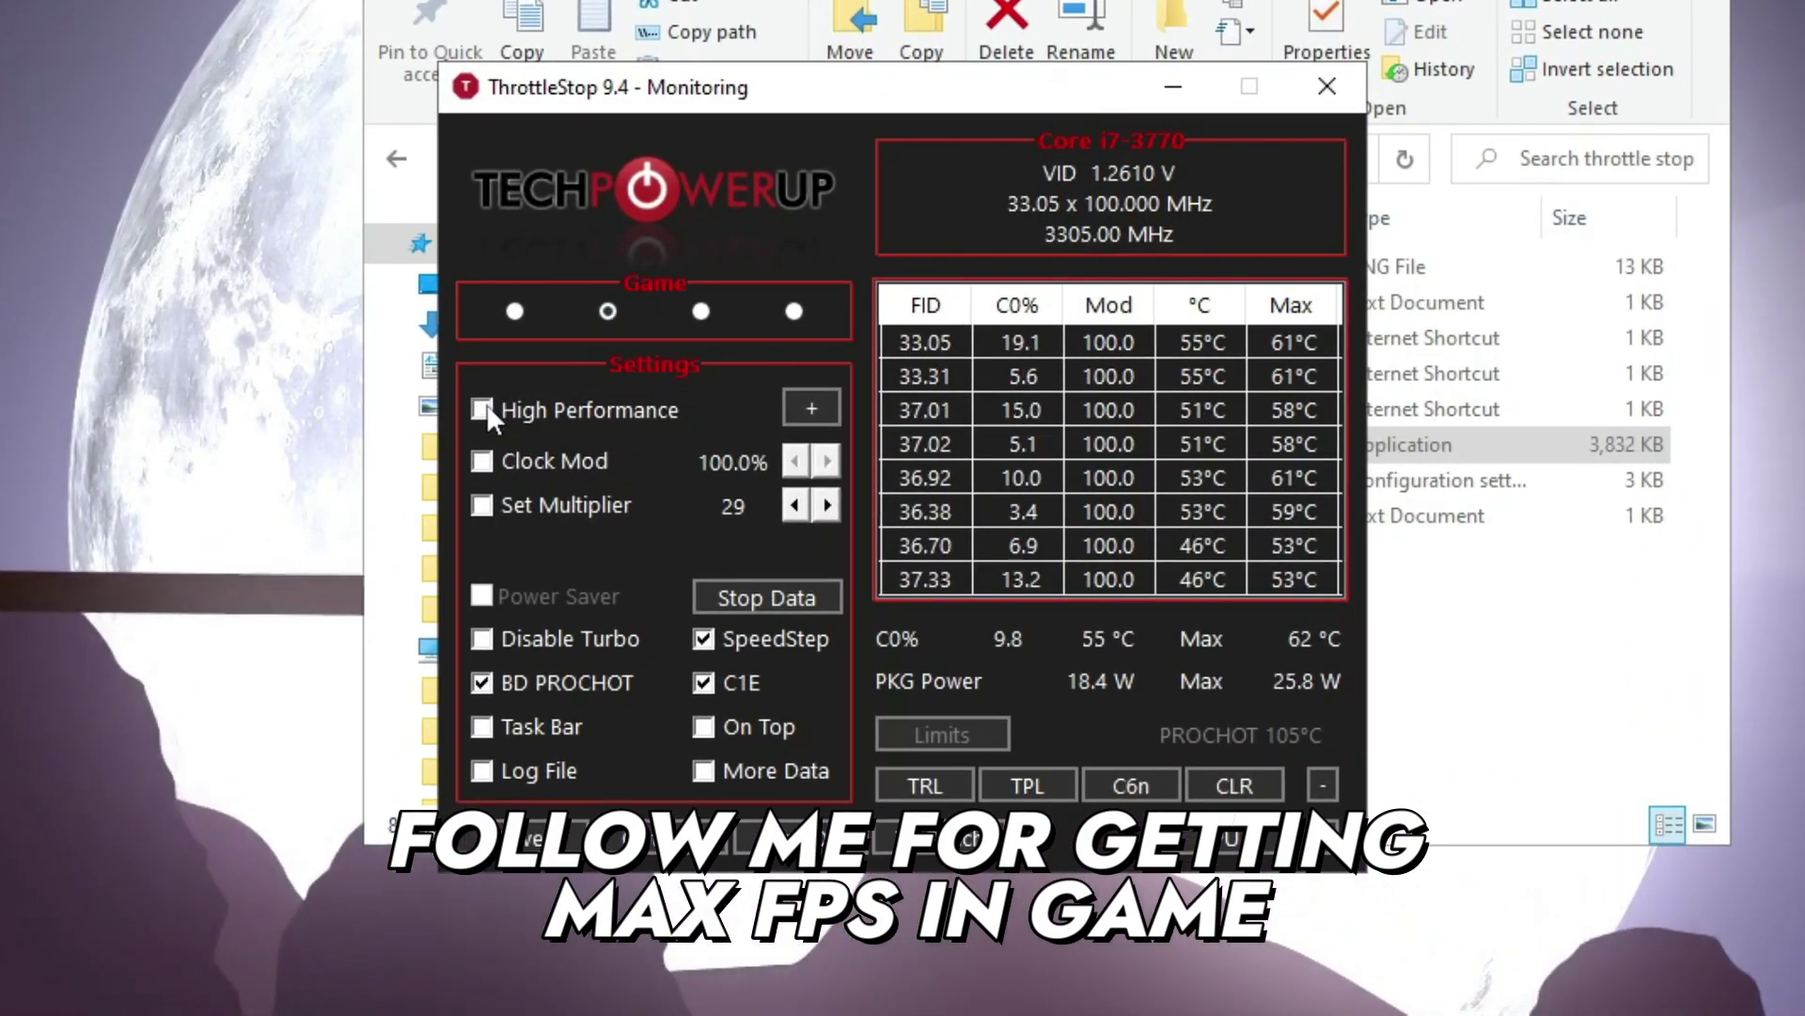
Enable the High Performance power plan in ThrottleStop, toggle ThrottleStop on and off, and save the settings.
{"action": "left_click", "coordinate": [754, 410]}
{"action": "left_click", "coordinate": [568, 448]}
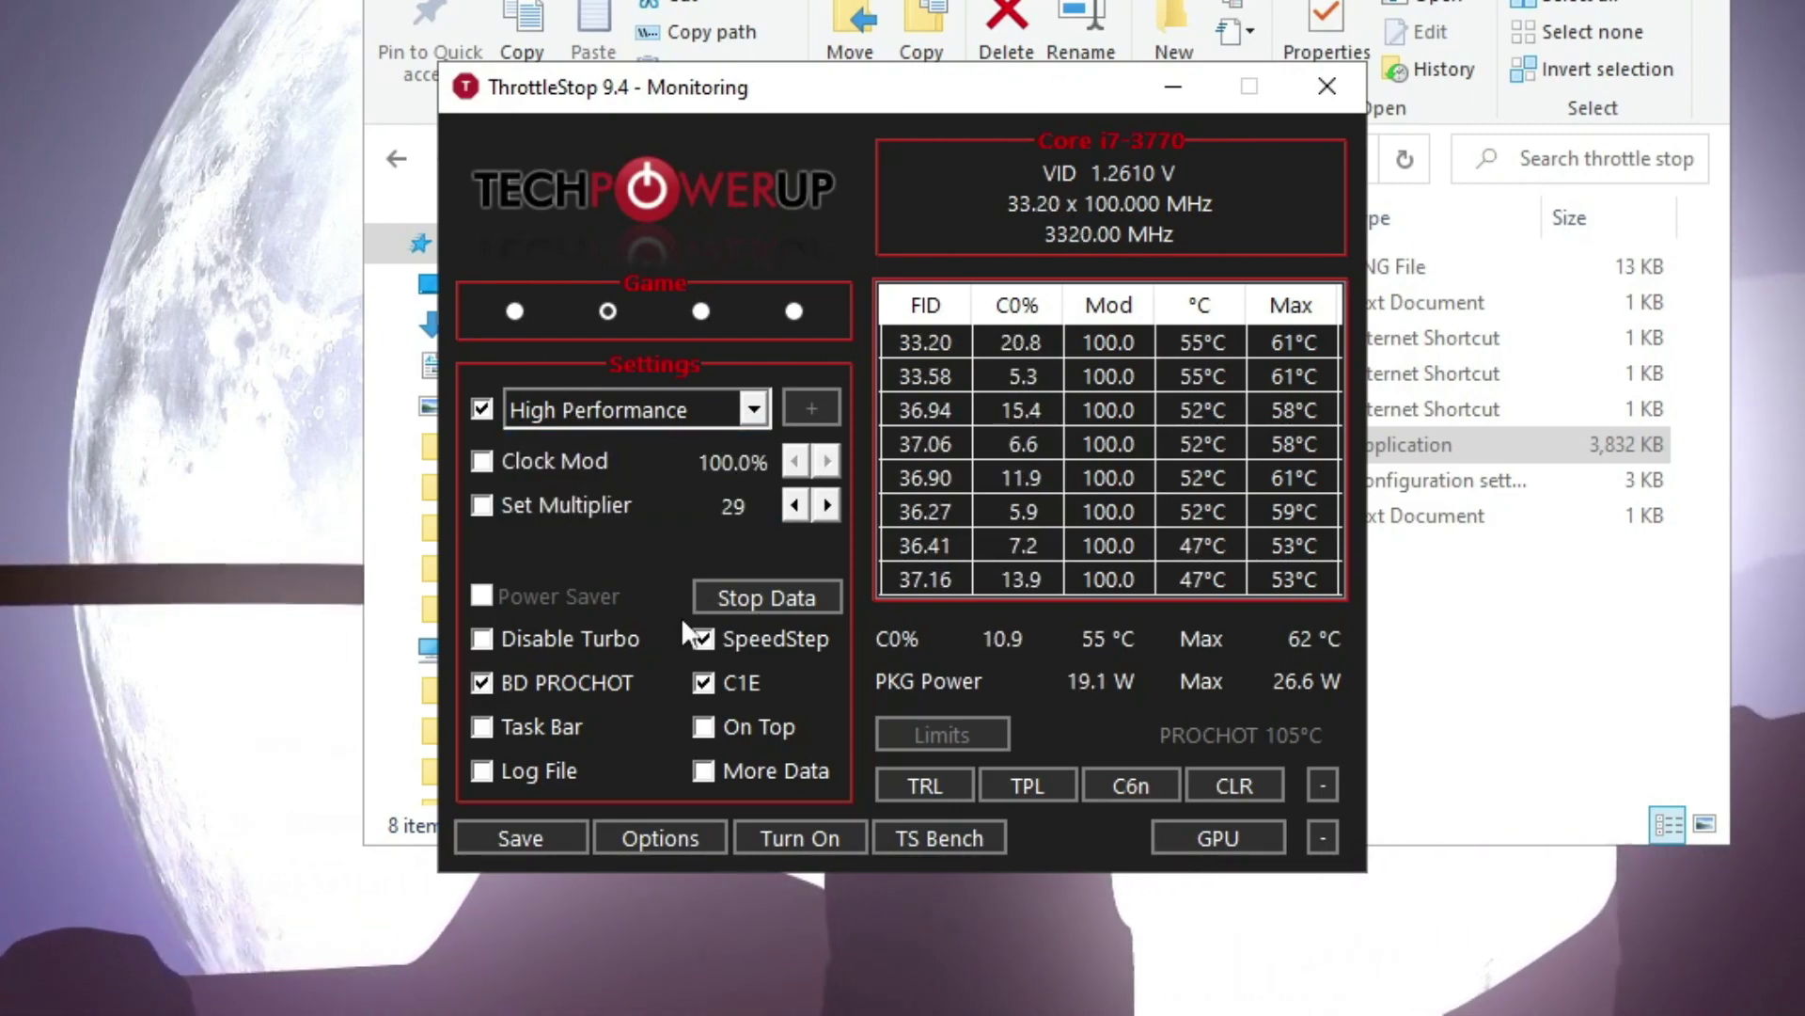
{"action": "left_click", "coordinate": [850, 838]}
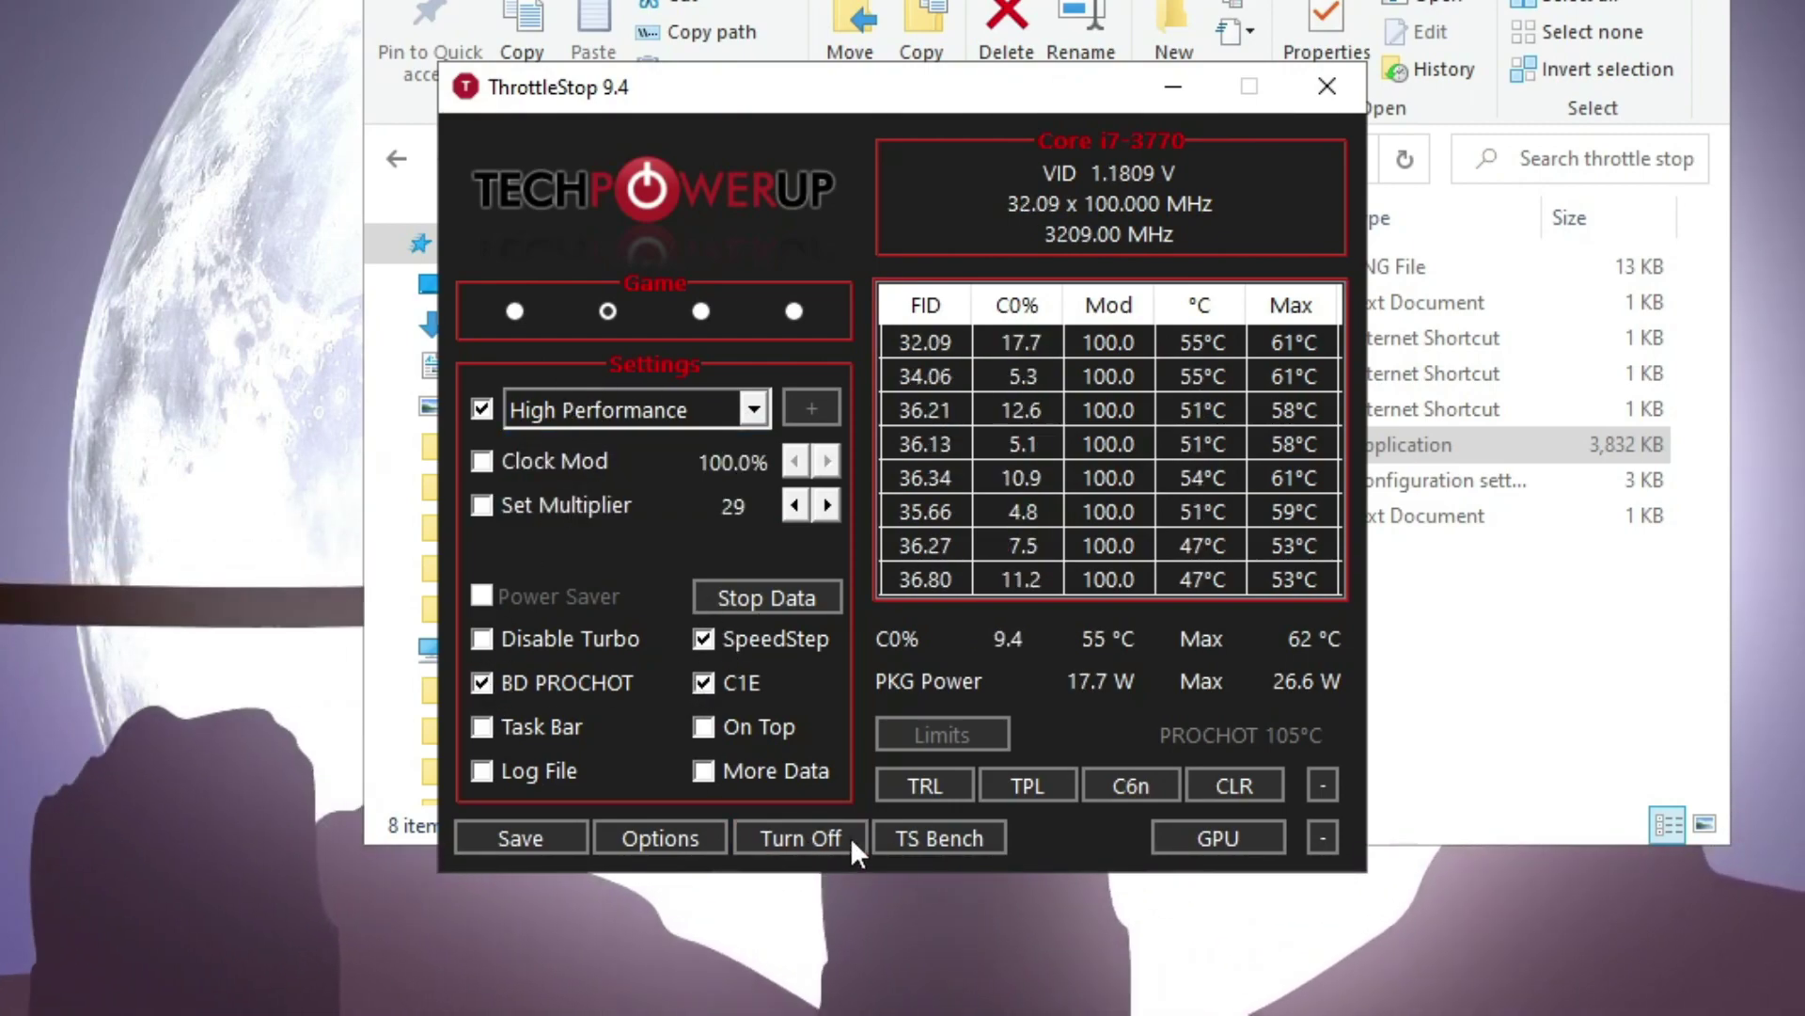
{"action": "left_click", "coordinate": [850, 839]}
{"action": "left_click", "coordinate": [520, 838]}
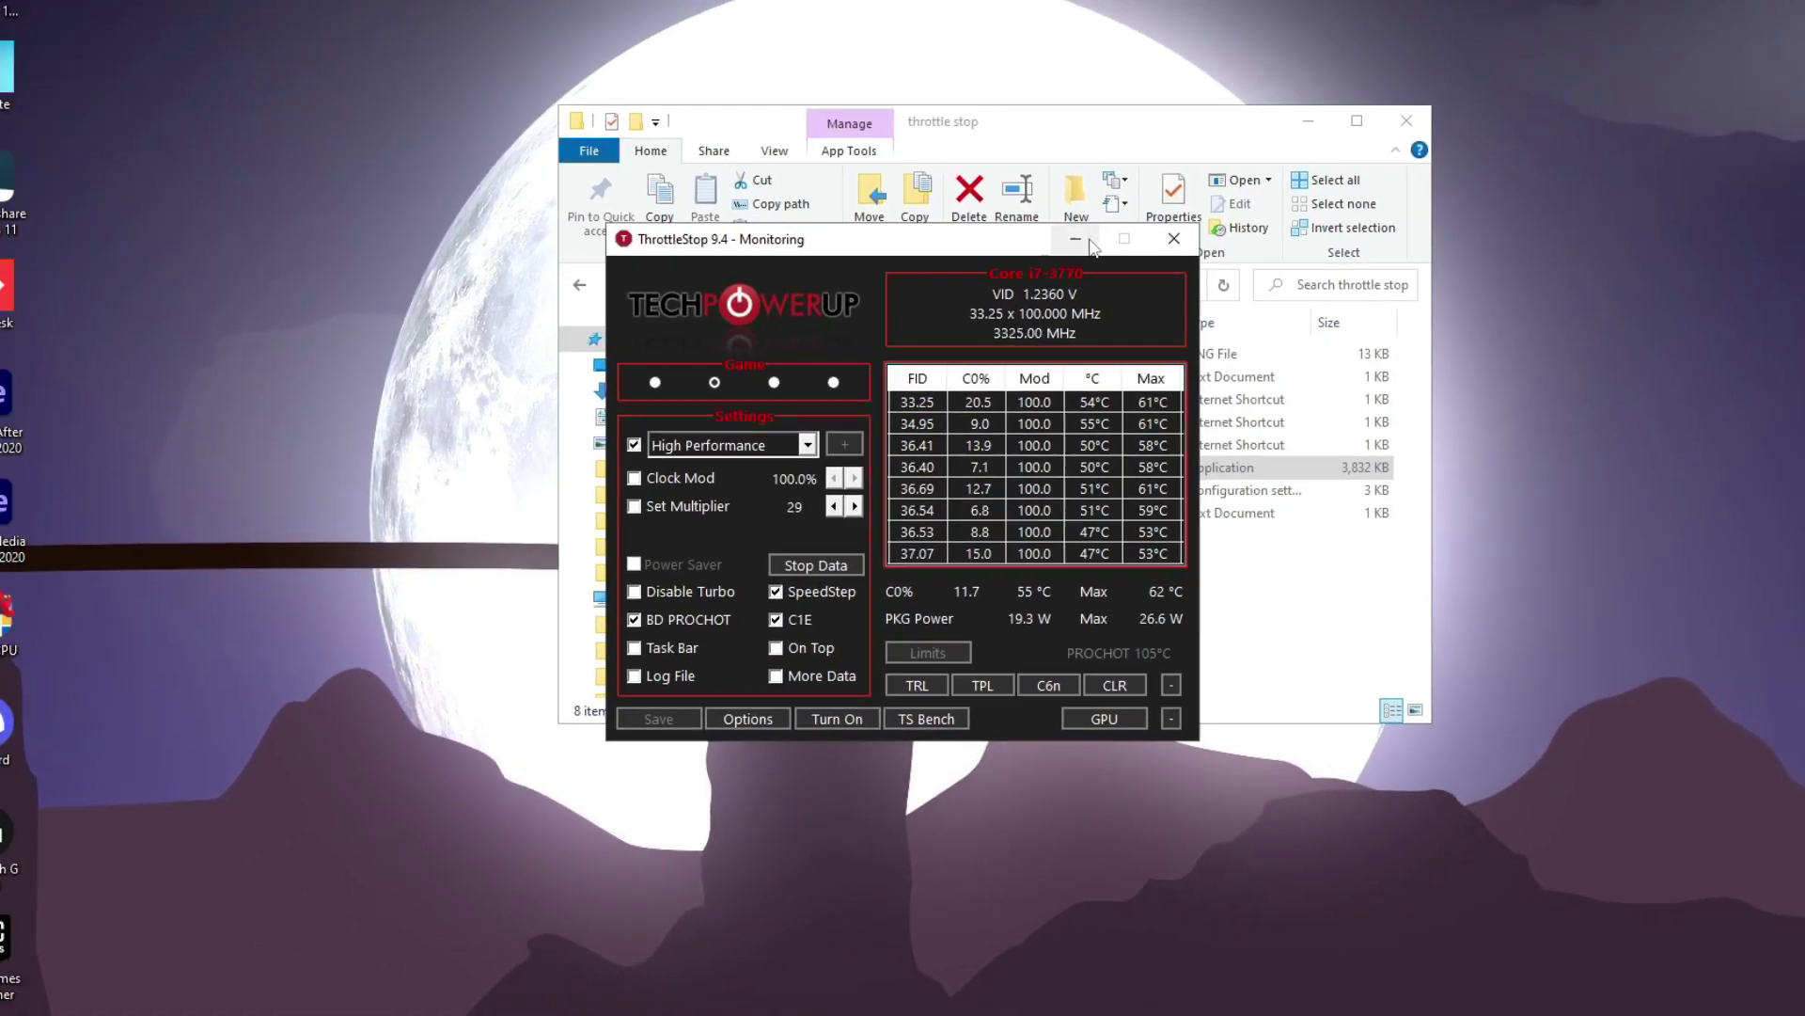
{"action": "left_click", "coordinate": [1327, 87]}
Open the 3- Best Power Plan folder and run Delete Others Power Plan as administrator.
{"action": "key", "text": "alt+Up"}
{"action": "key", "text": "alt+Up"}
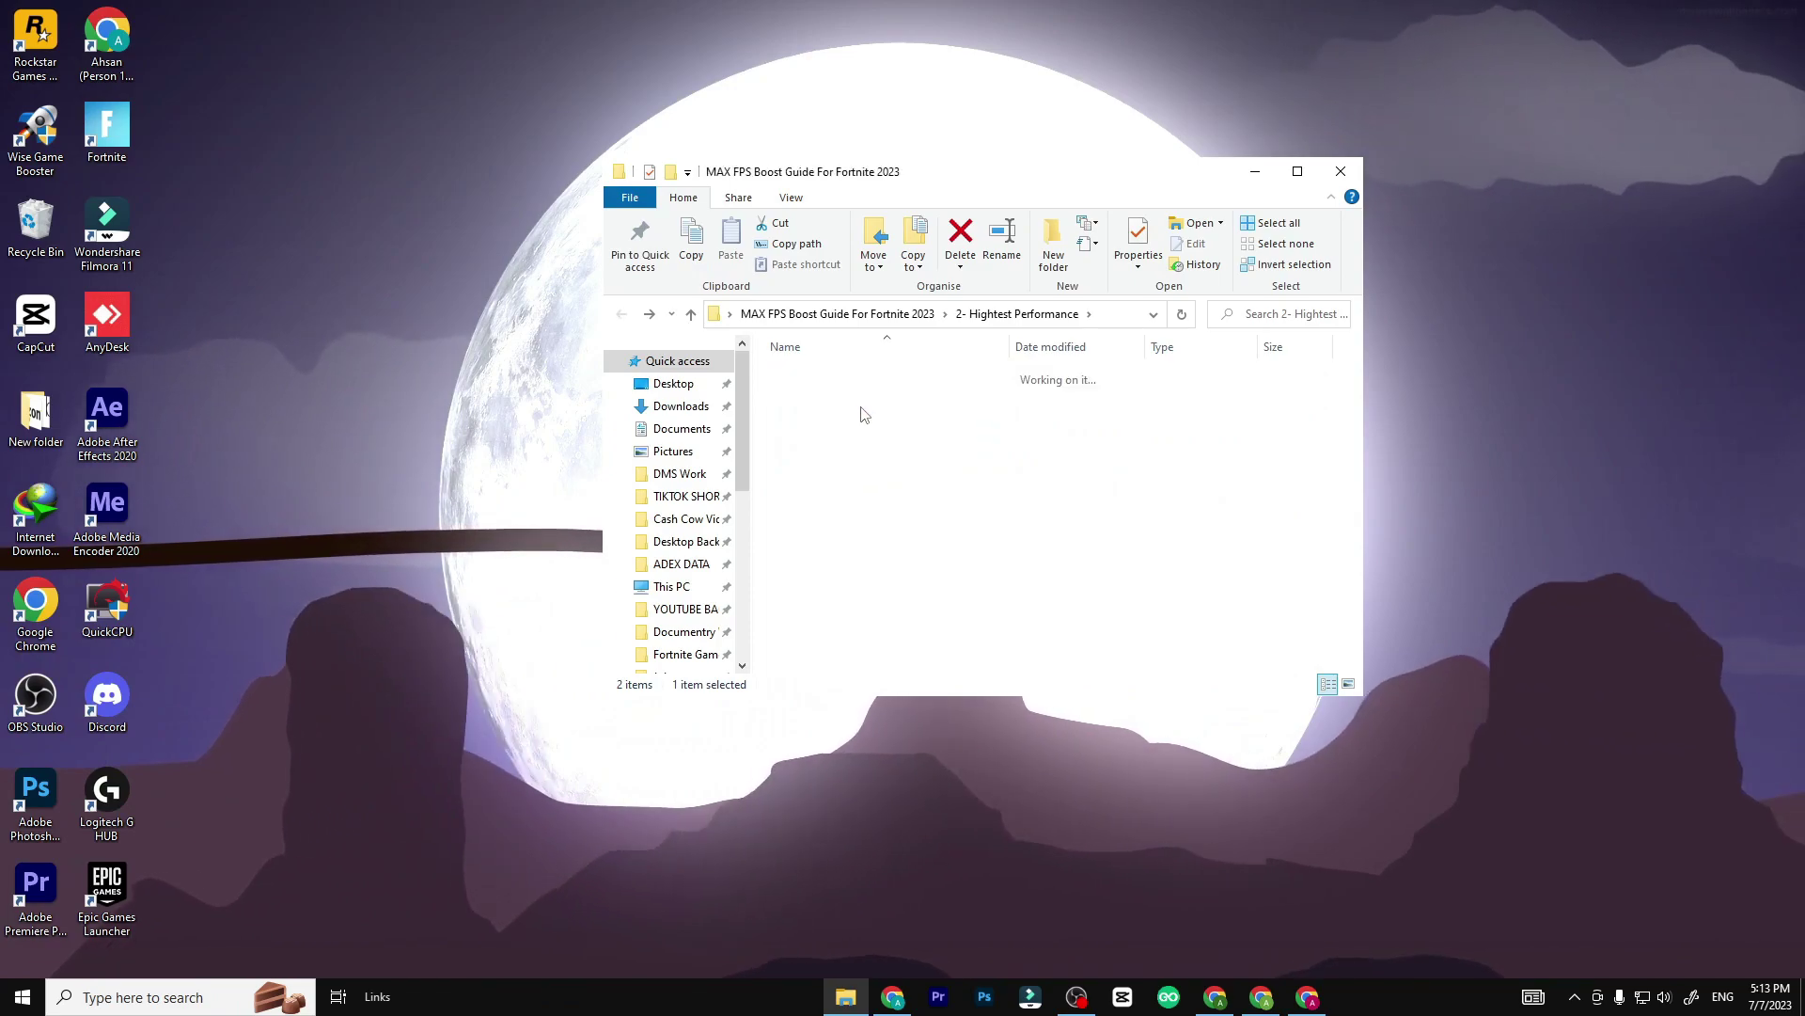
{"action": "left_click", "coordinate": [874, 413]}
{"action": "double_click", "coordinate": [879, 418]}
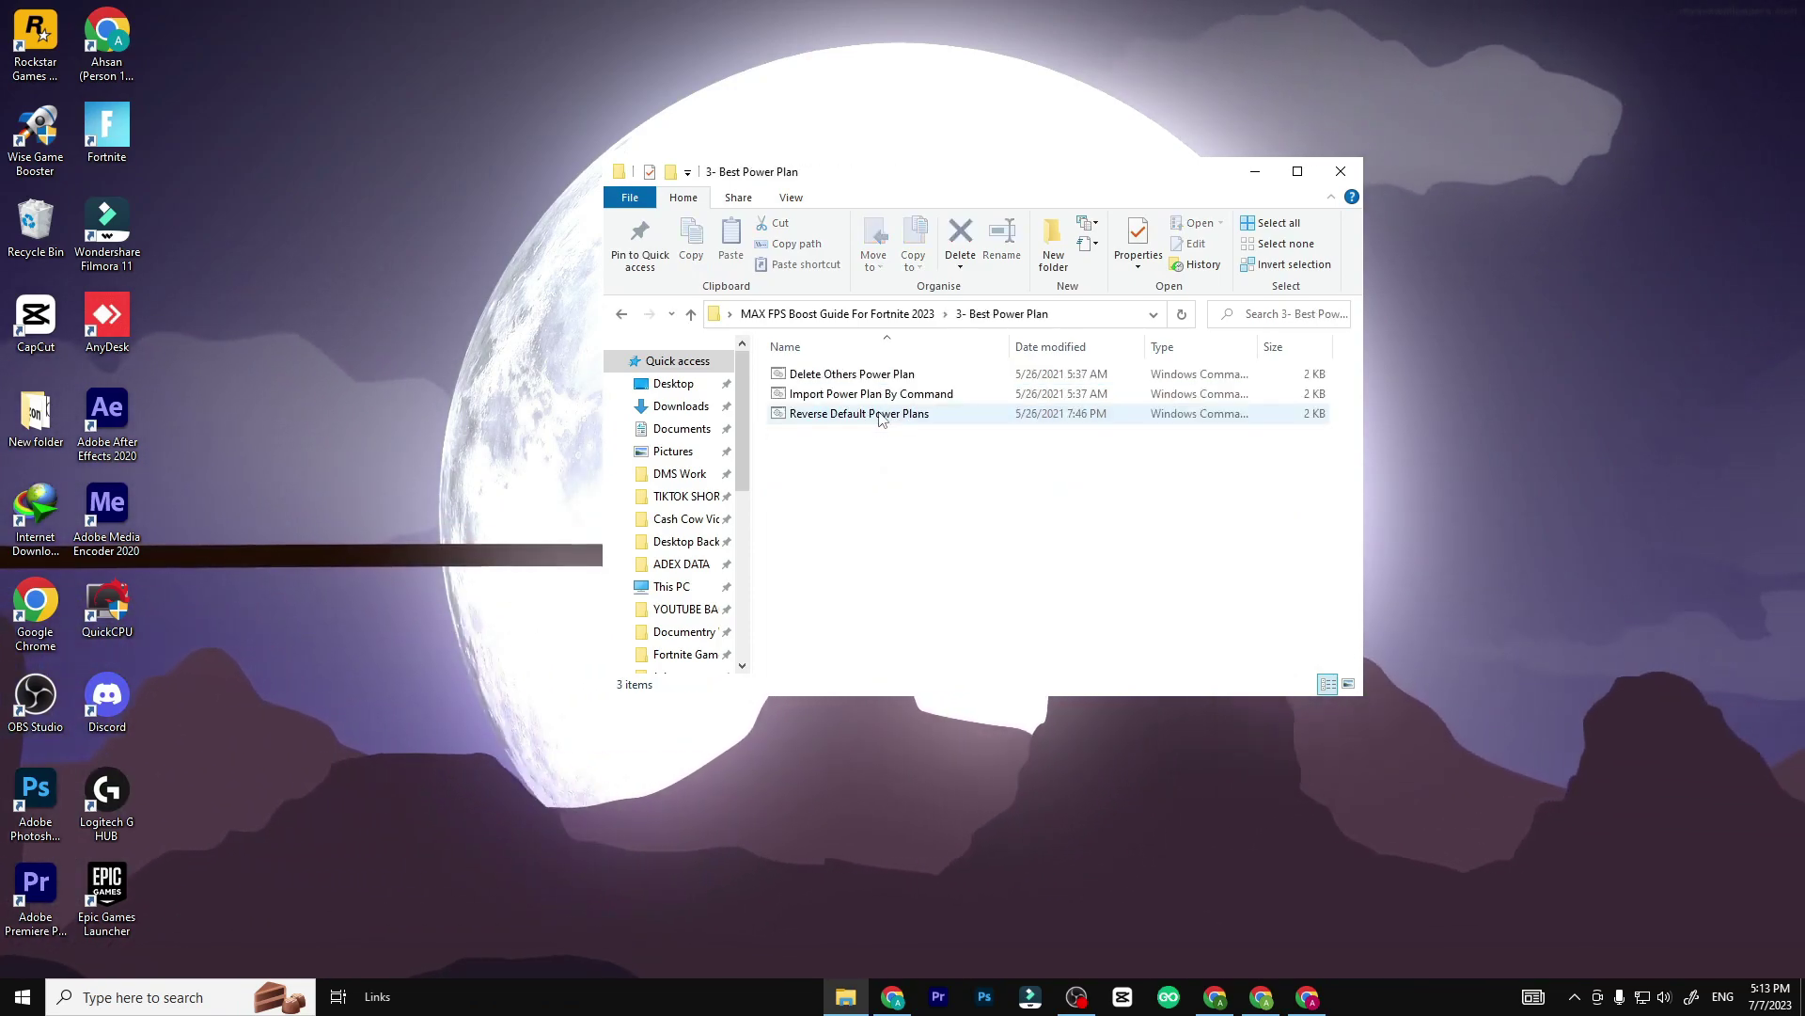
{"action": "key", "text": "ctrl+a"}
{"action": "left_click", "coordinate": [858, 374]}
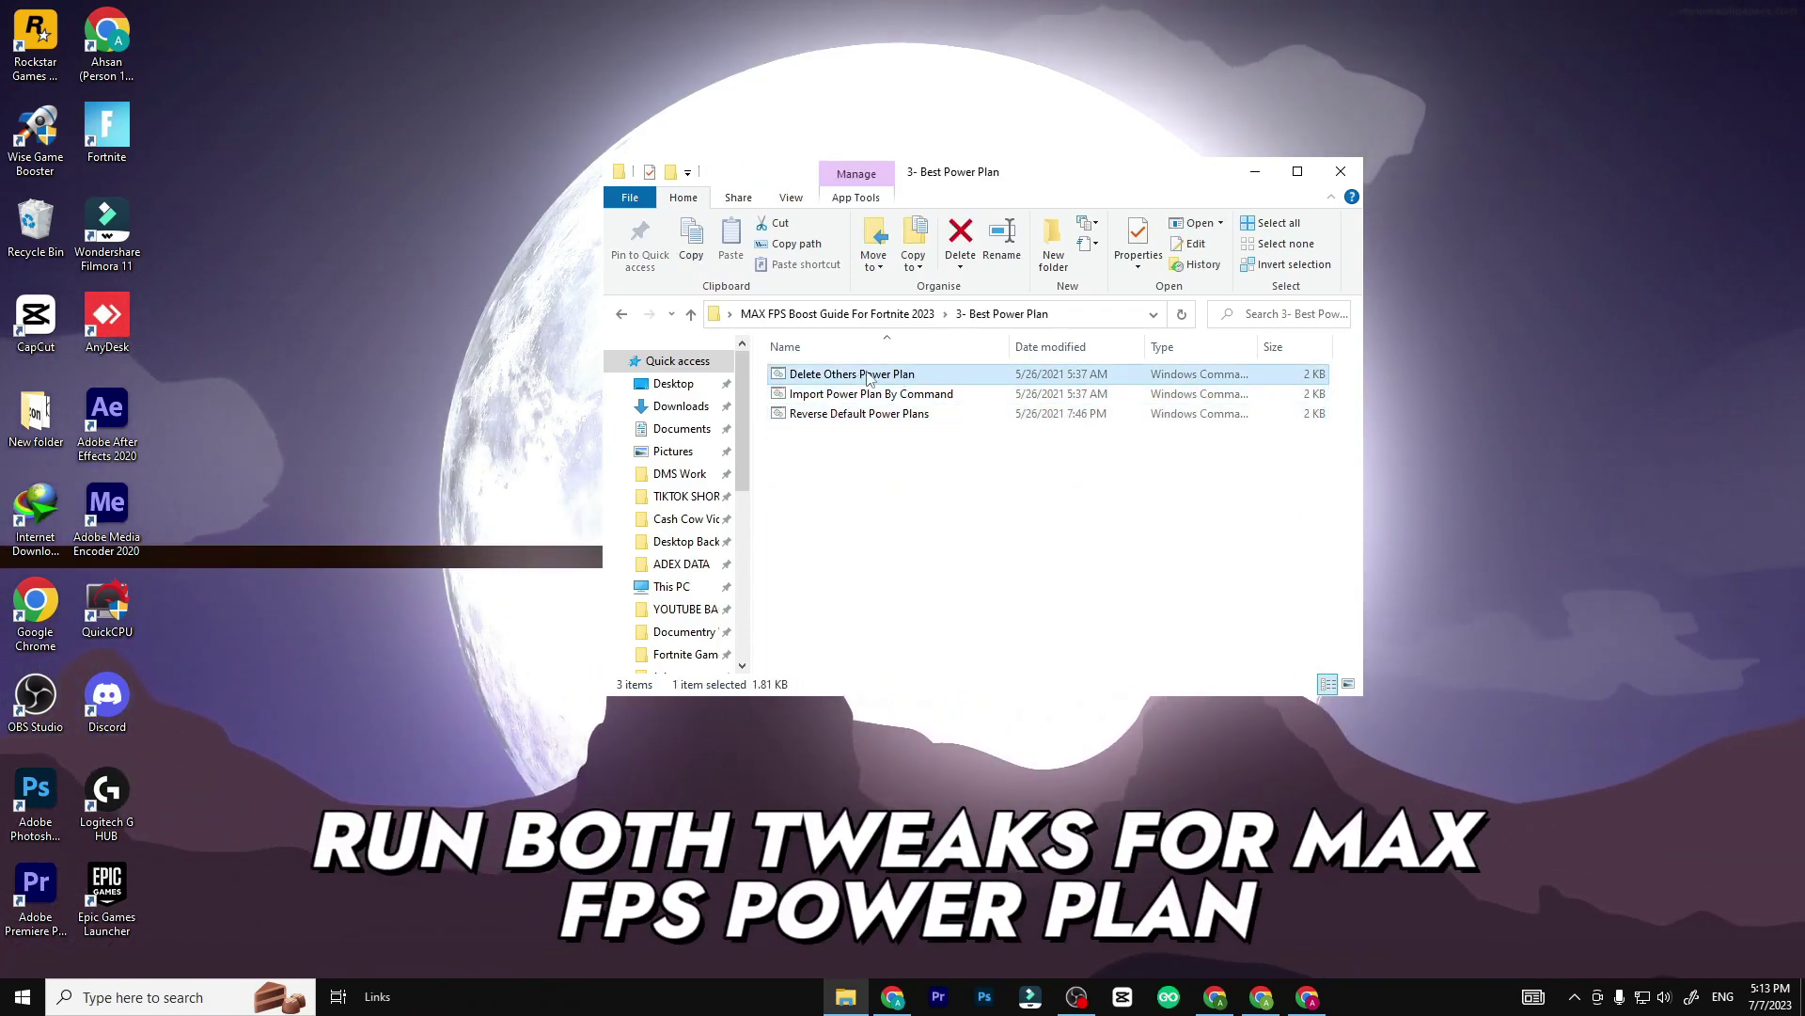
{"action": "right_click", "coordinate": [858, 374]}
{"action": "left_click", "coordinate": [930, 449]}
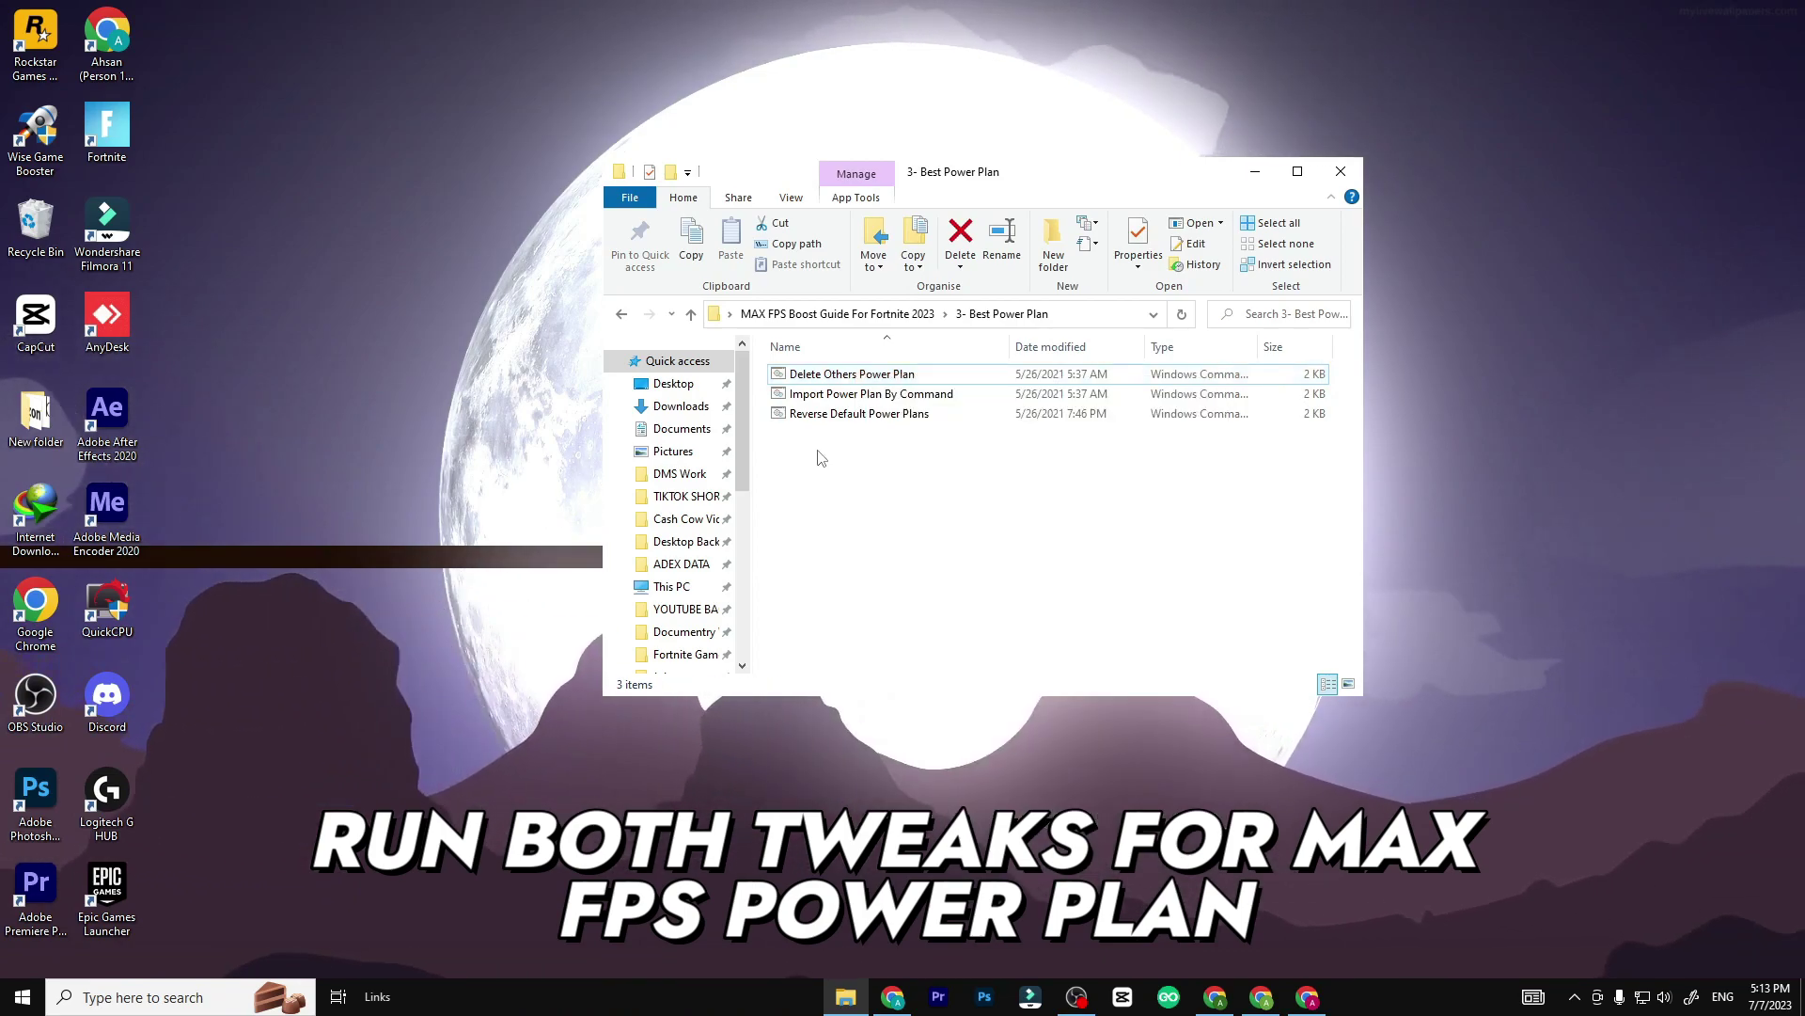
View the Run as administrator option for Import Power Plan By Command and dismiss it.
{"action": "left_click", "coordinate": [865, 394]}
{"action": "right_click", "coordinate": [865, 395]}
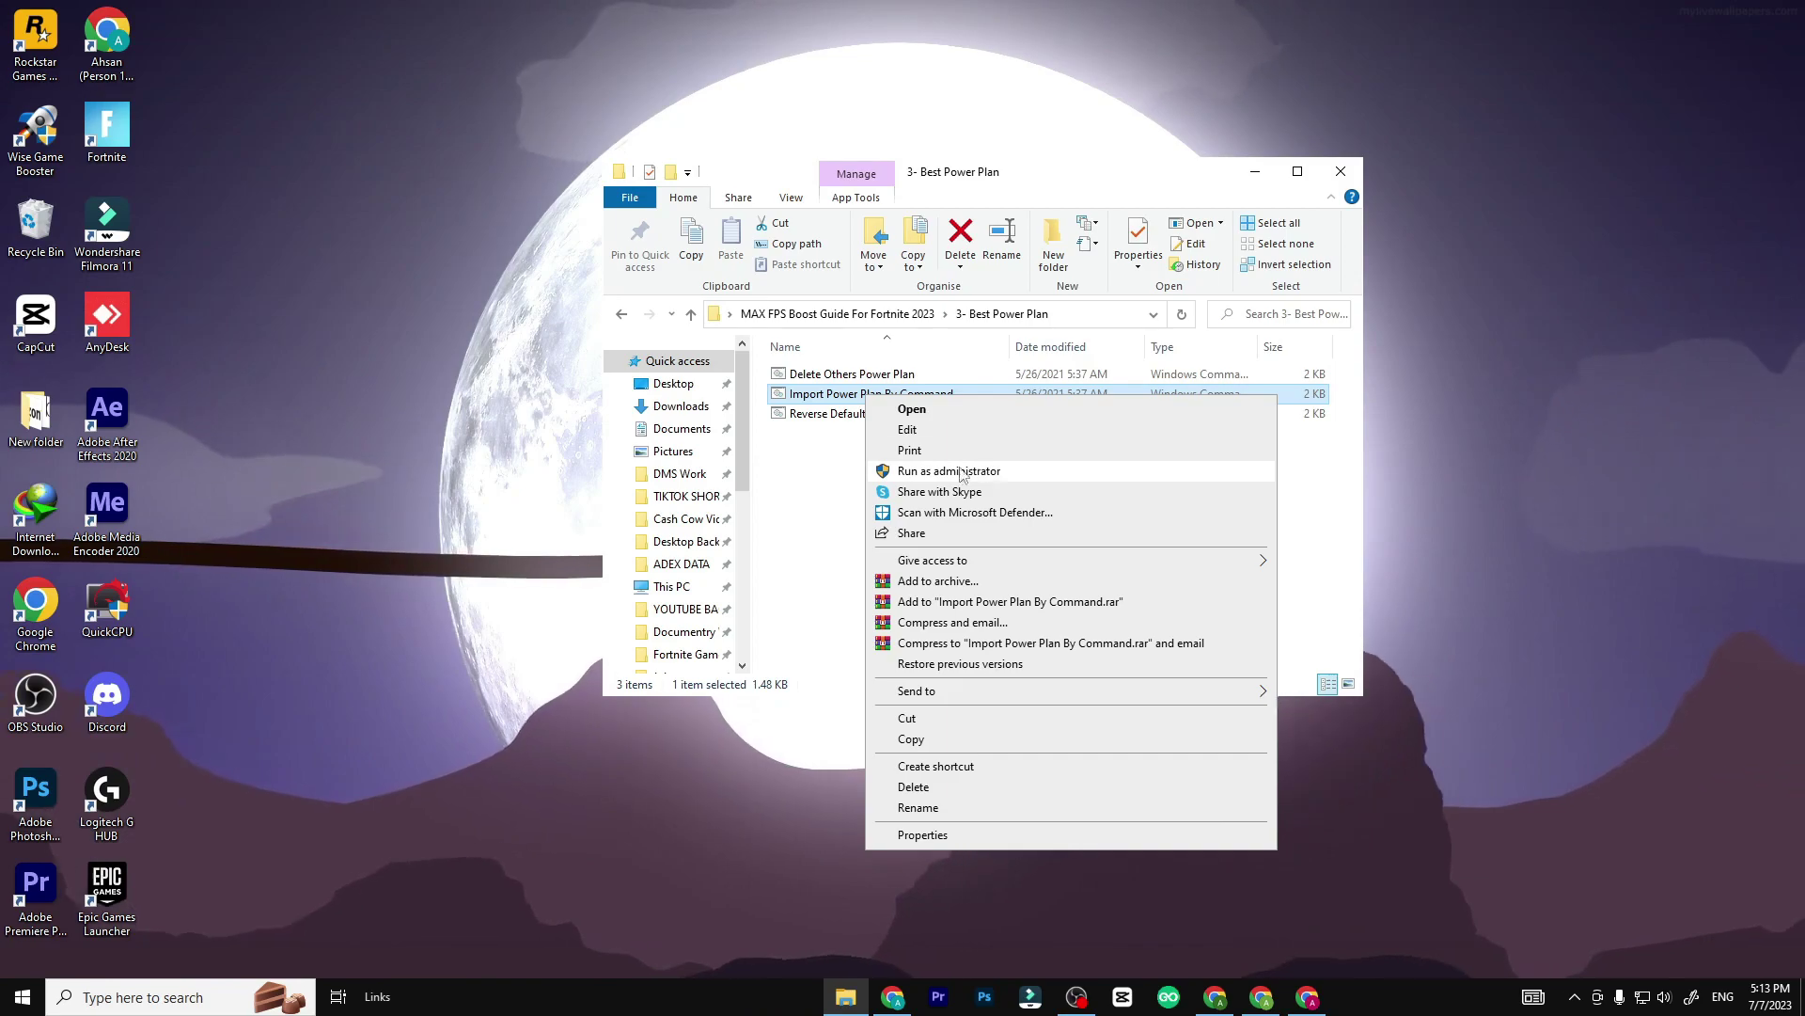
{"action": "left_click", "coordinate": [811, 455]}
Open the 3- Windows Tweak folder and launch its 100_ Scaling shortcut.
{"action": "key", "text": "BackSpace"}
{"action": "double_click", "coordinate": [866, 433]}
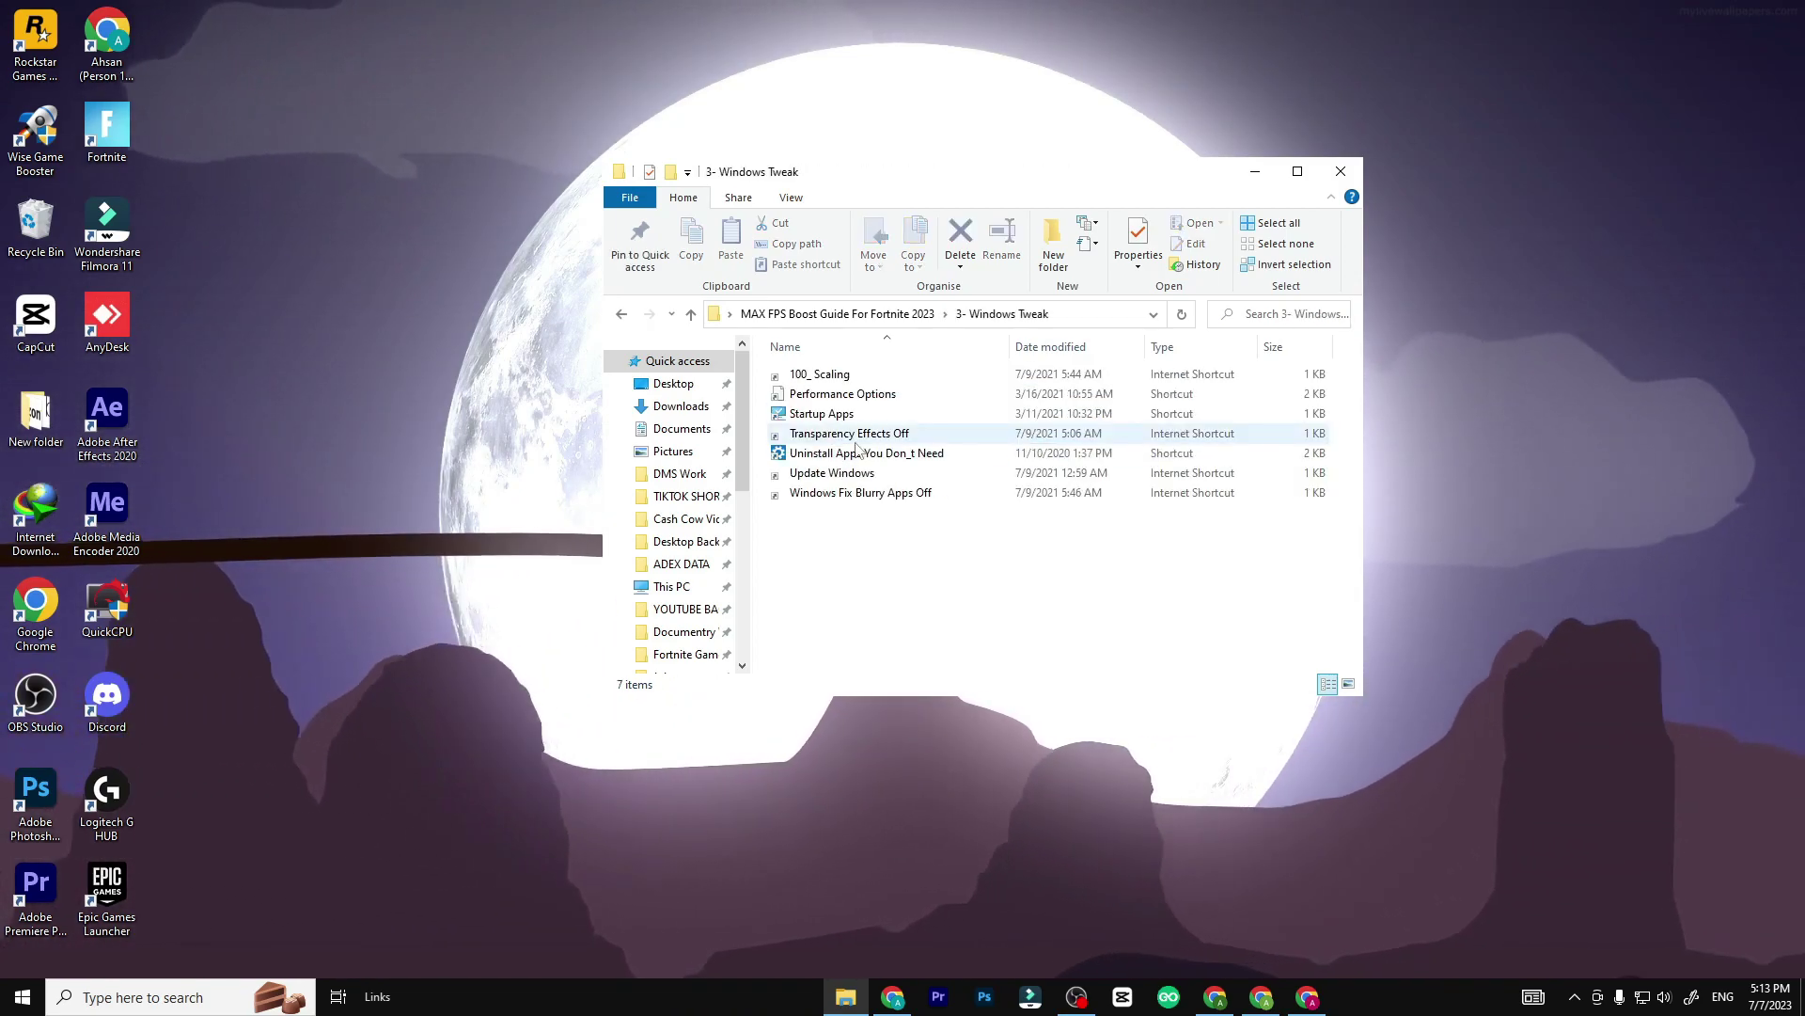
{"action": "double_click", "coordinate": [827, 372]}
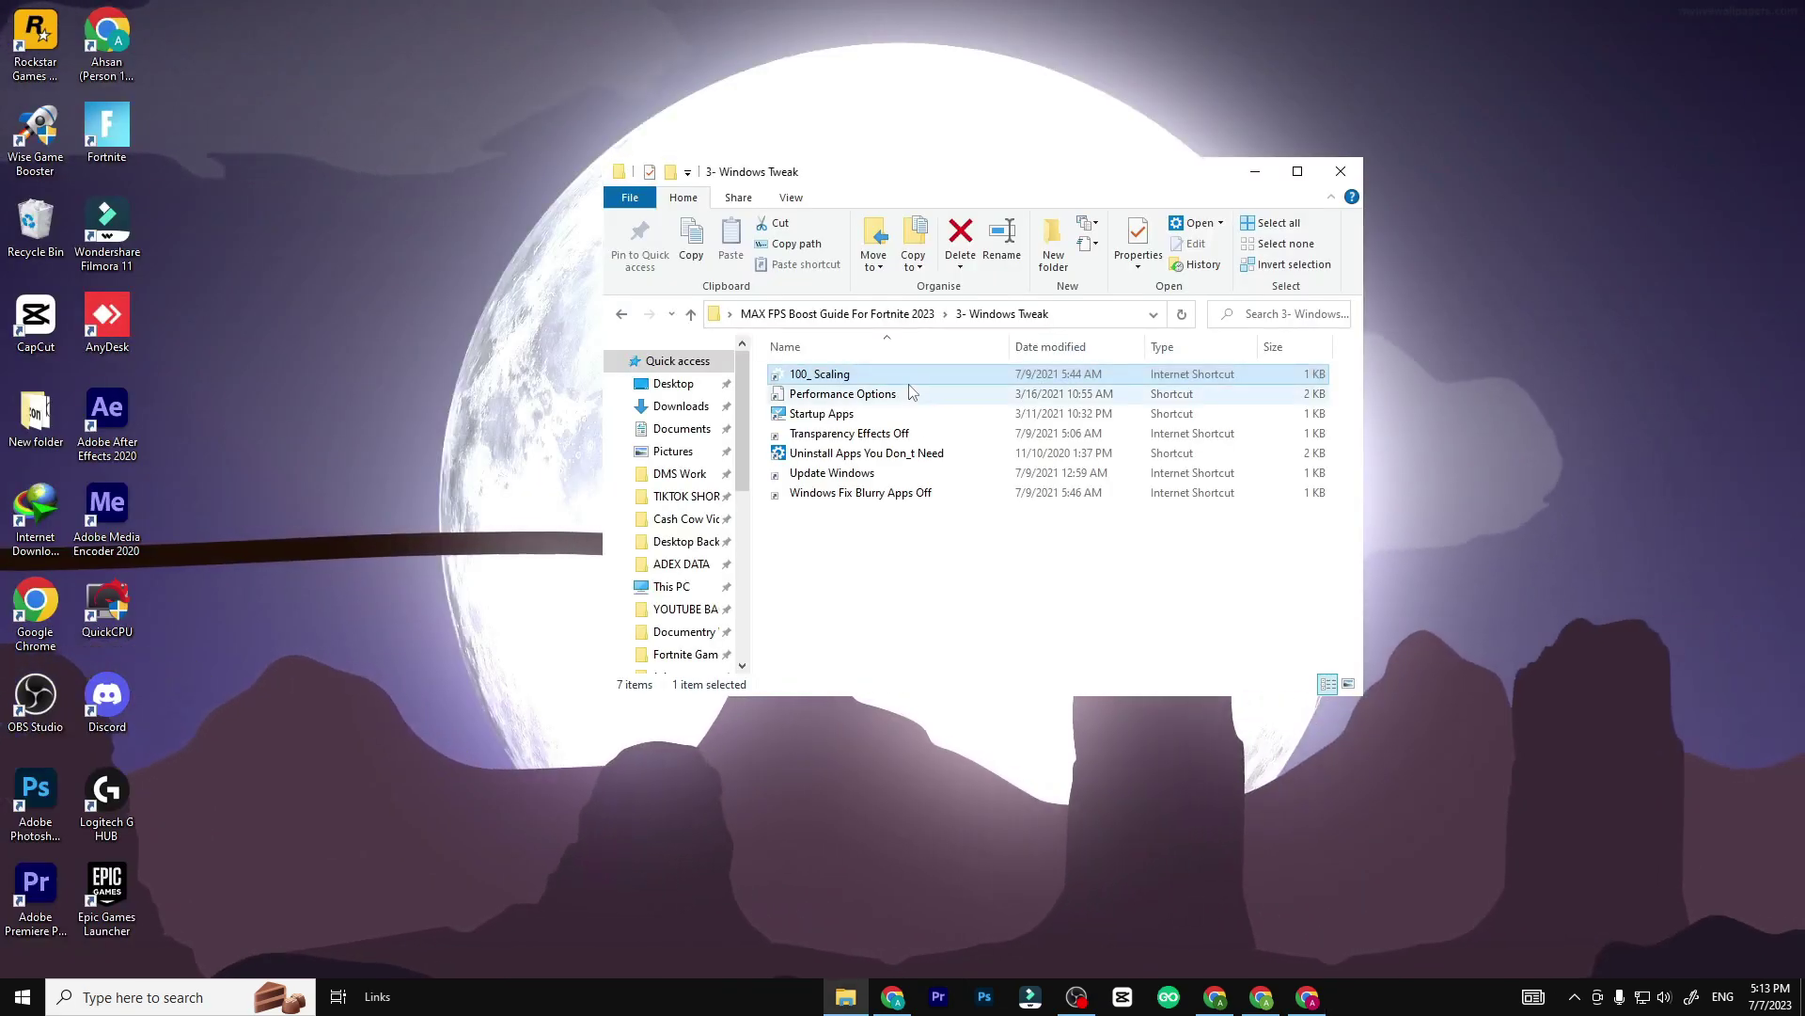
Set Performance Options to best performance, keeping only thumbnails instead of icons and smooth edges of screen fonts enabled.
{"action": "double_click", "coordinate": [902, 395]}
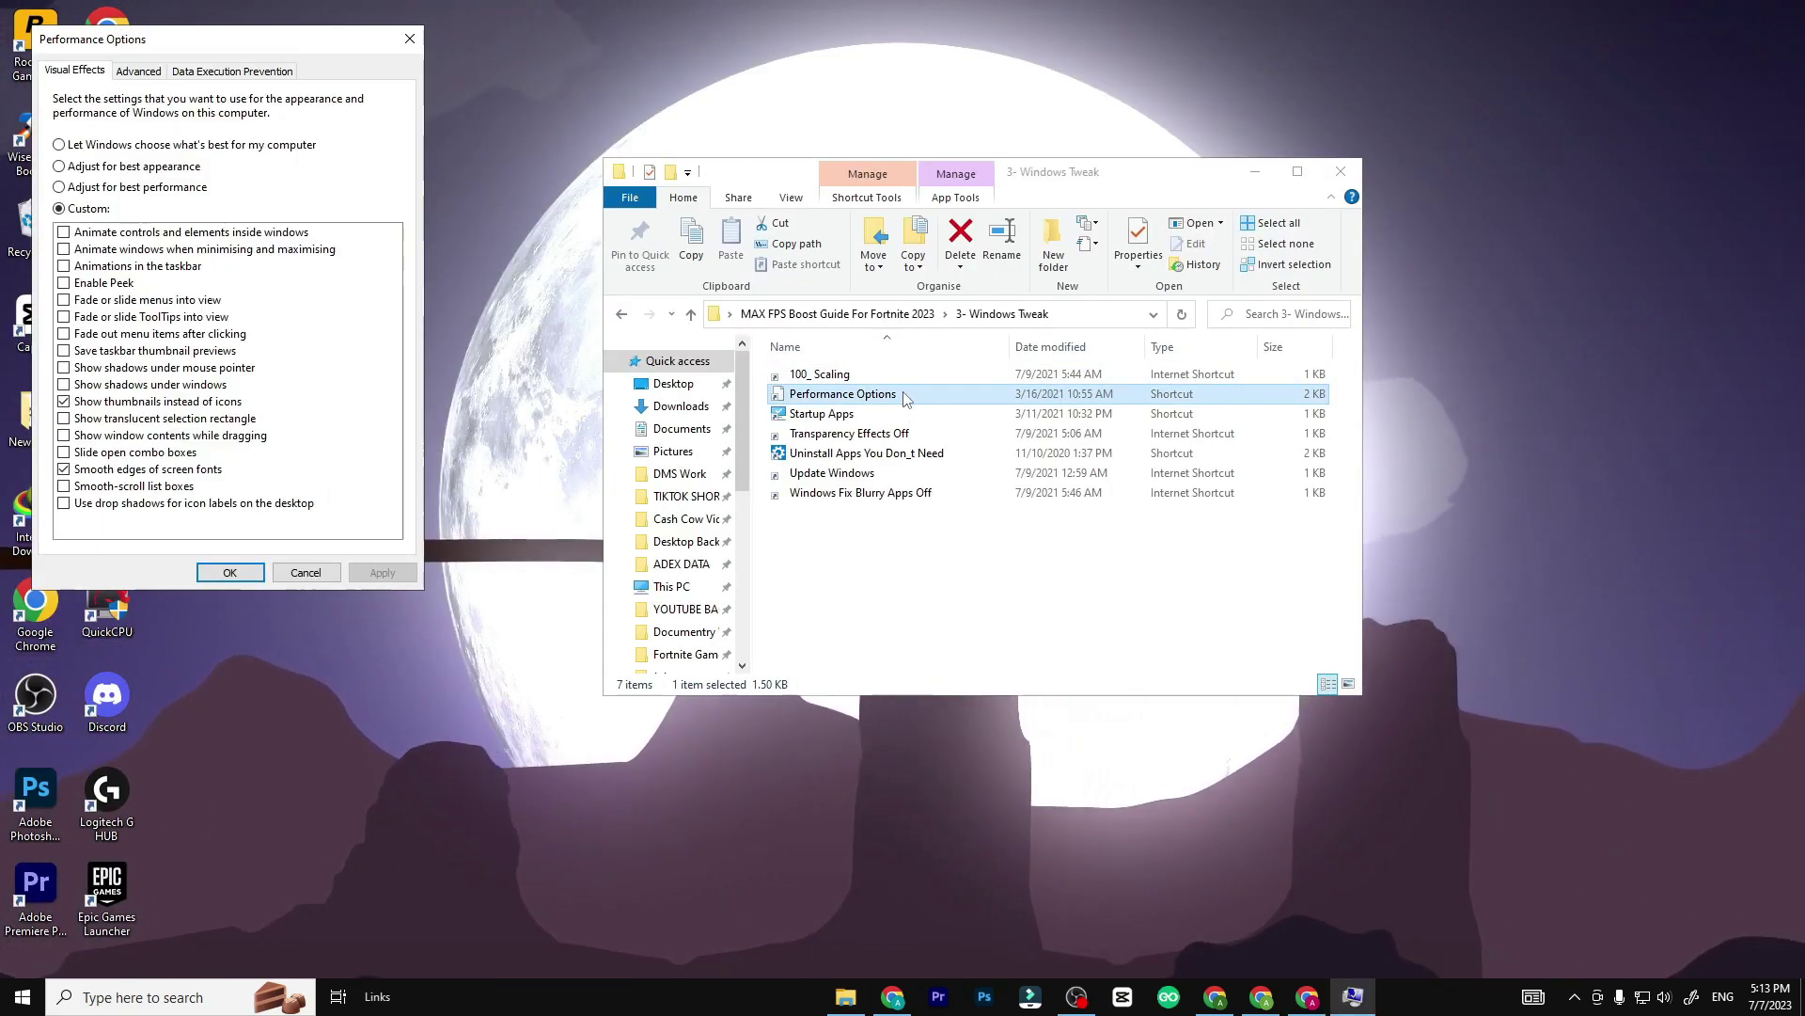
{"action": "left_click", "coordinate": [94, 187]}
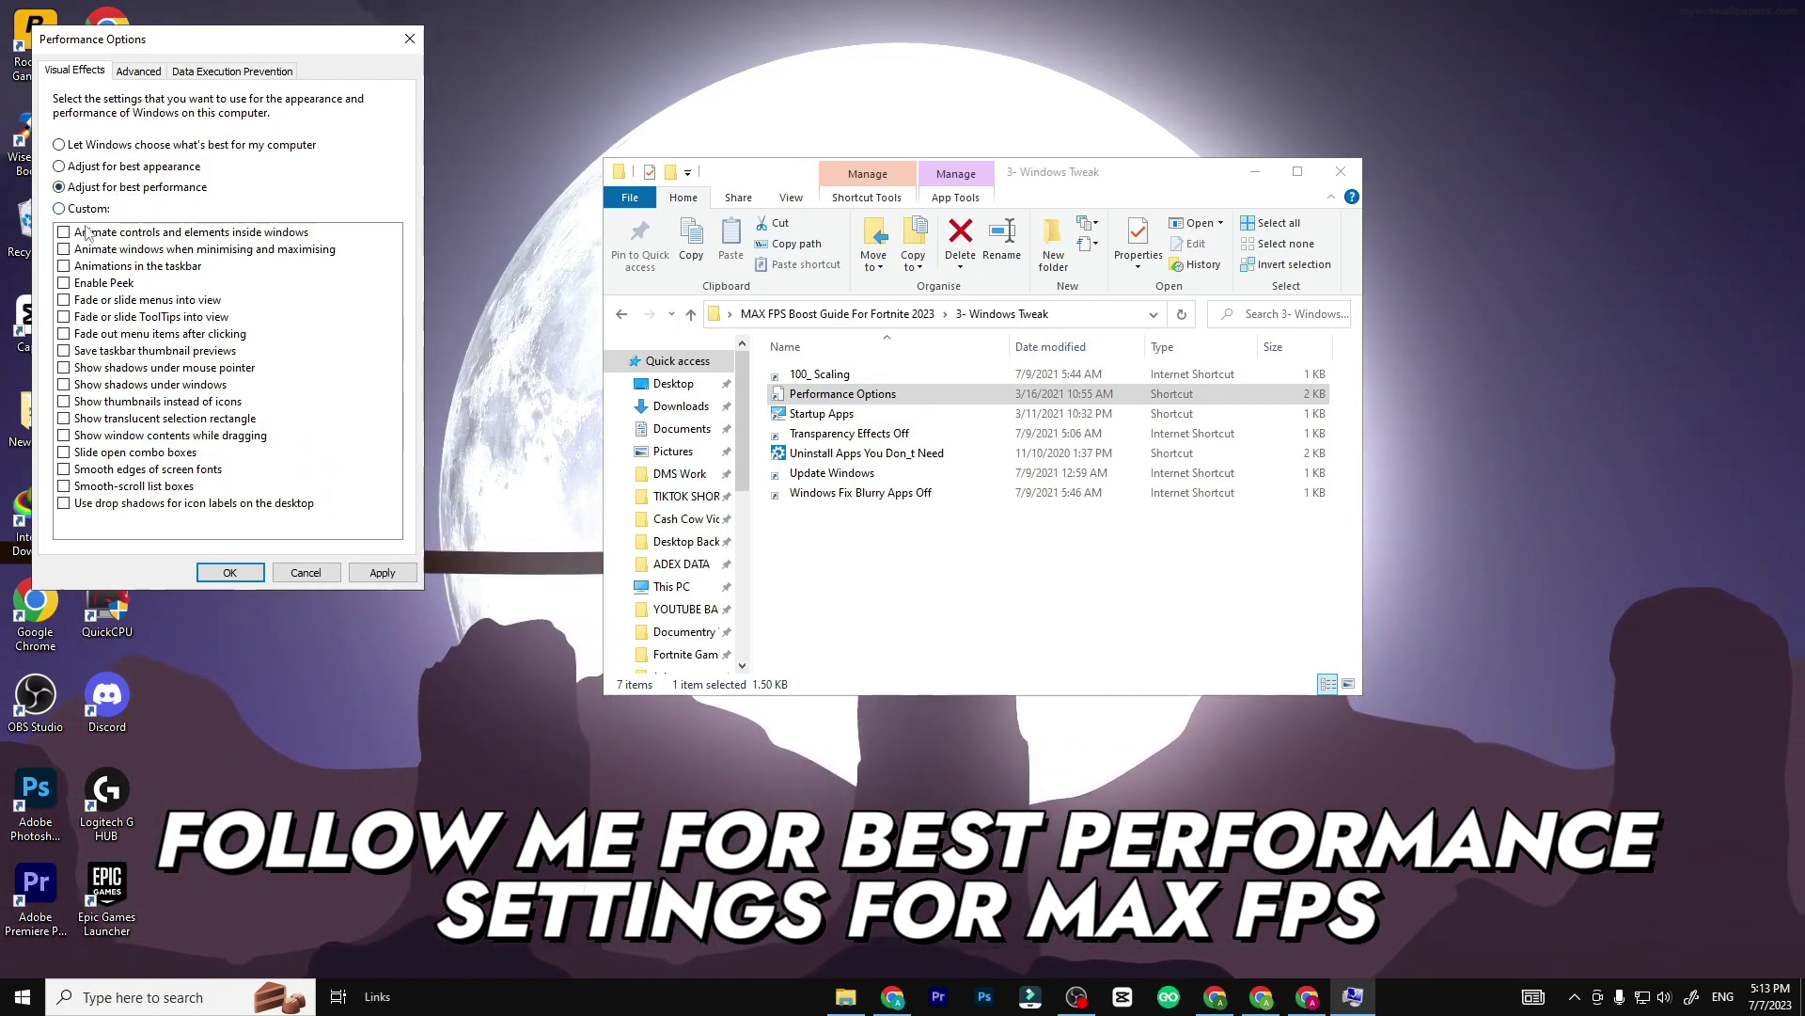
{"action": "left_click", "coordinate": [64, 401]}
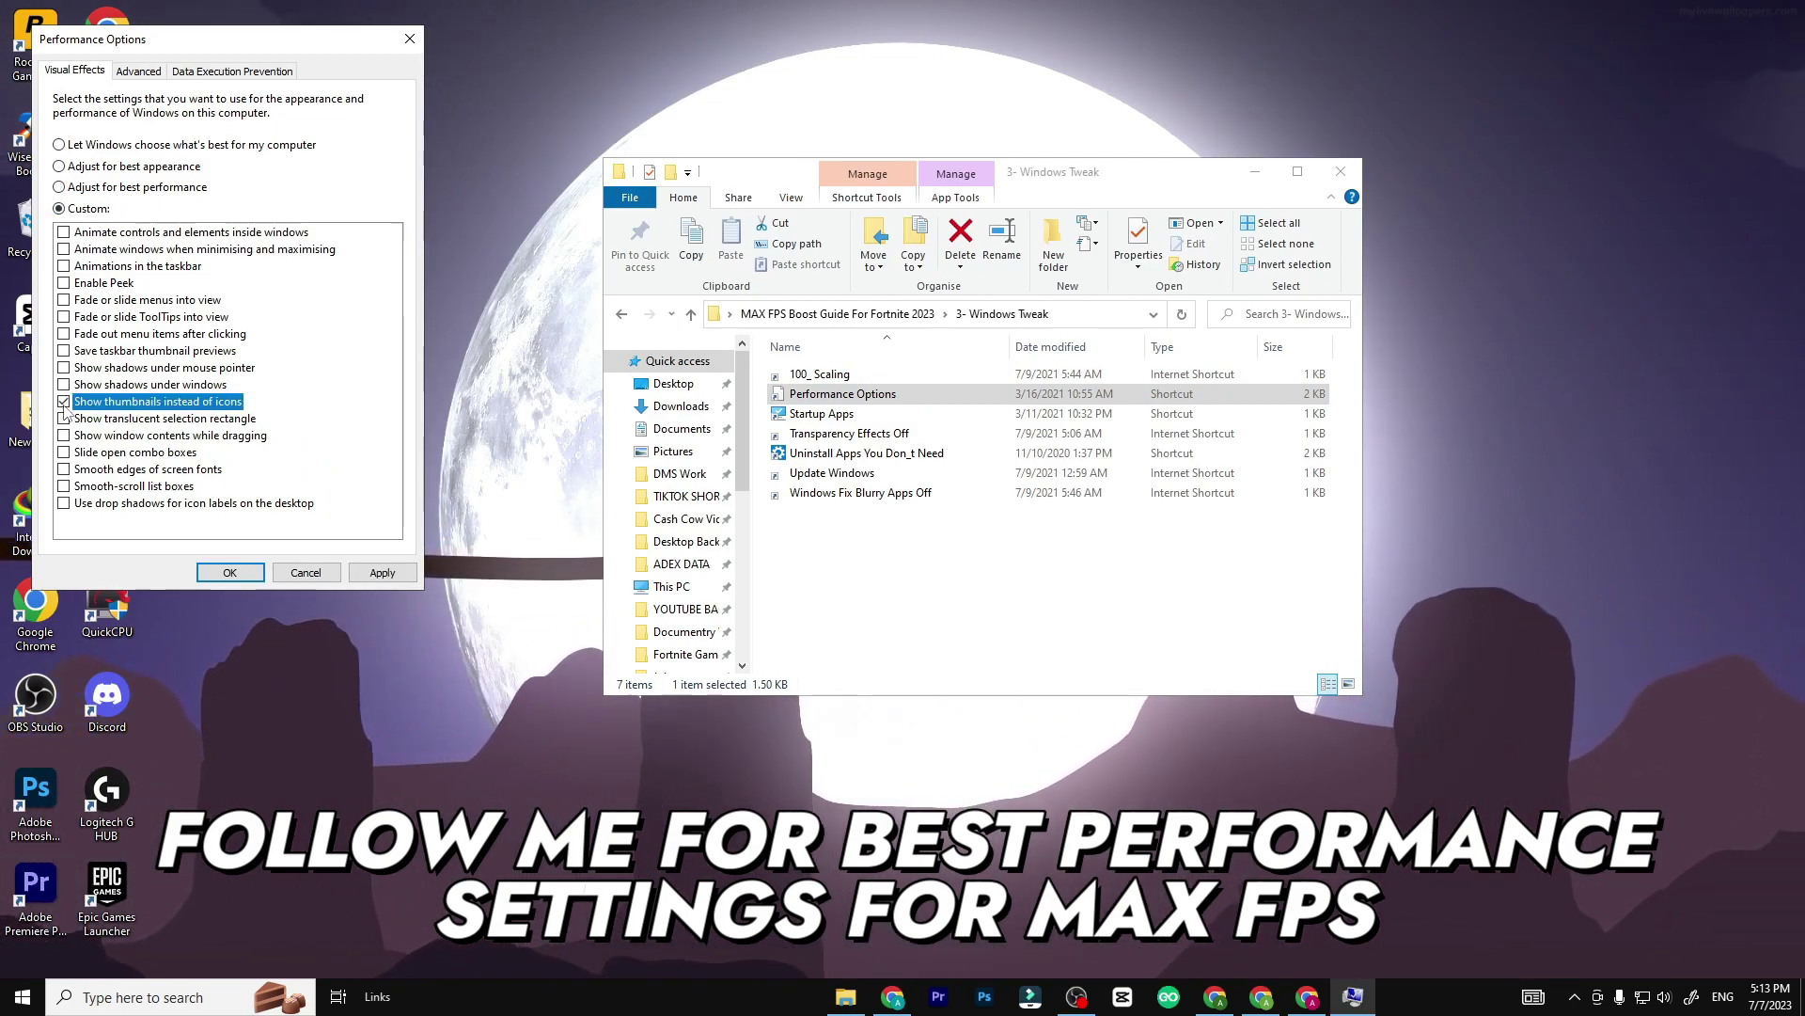
{"action": "left_click", "coordinate": [74, 469]}
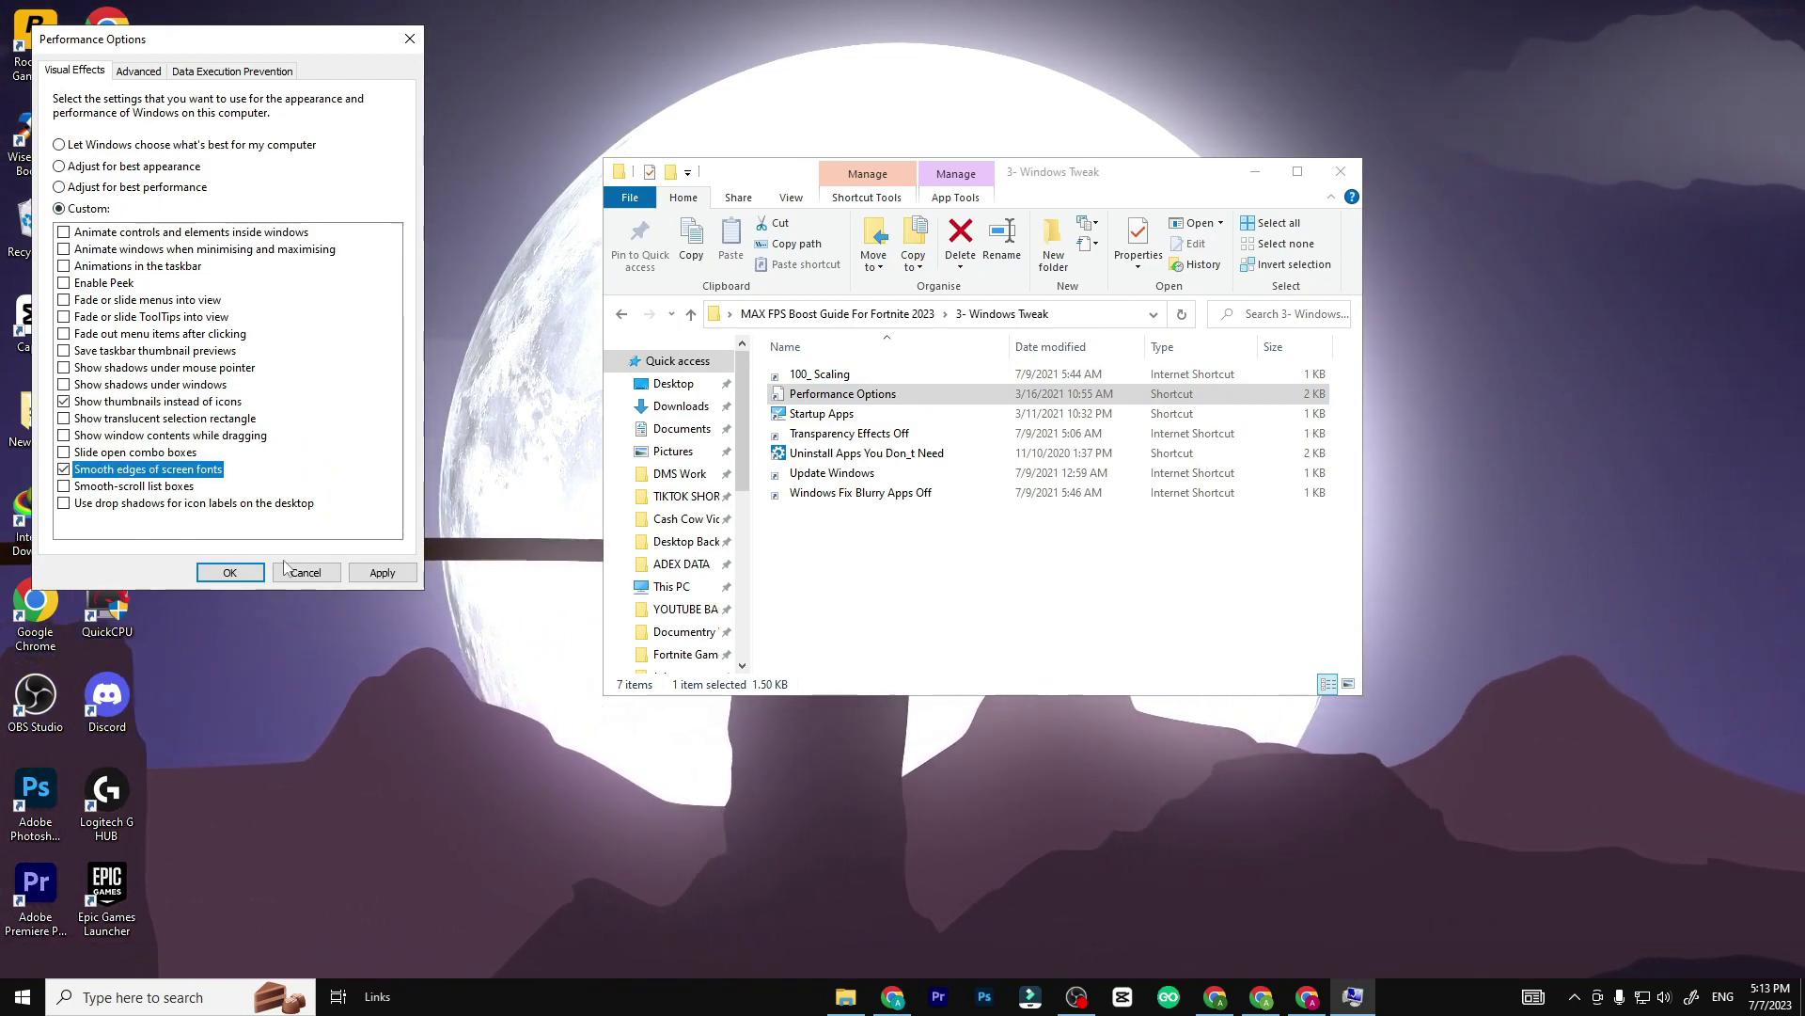
{"action": "left_click", "coordinate": [229, 572]}
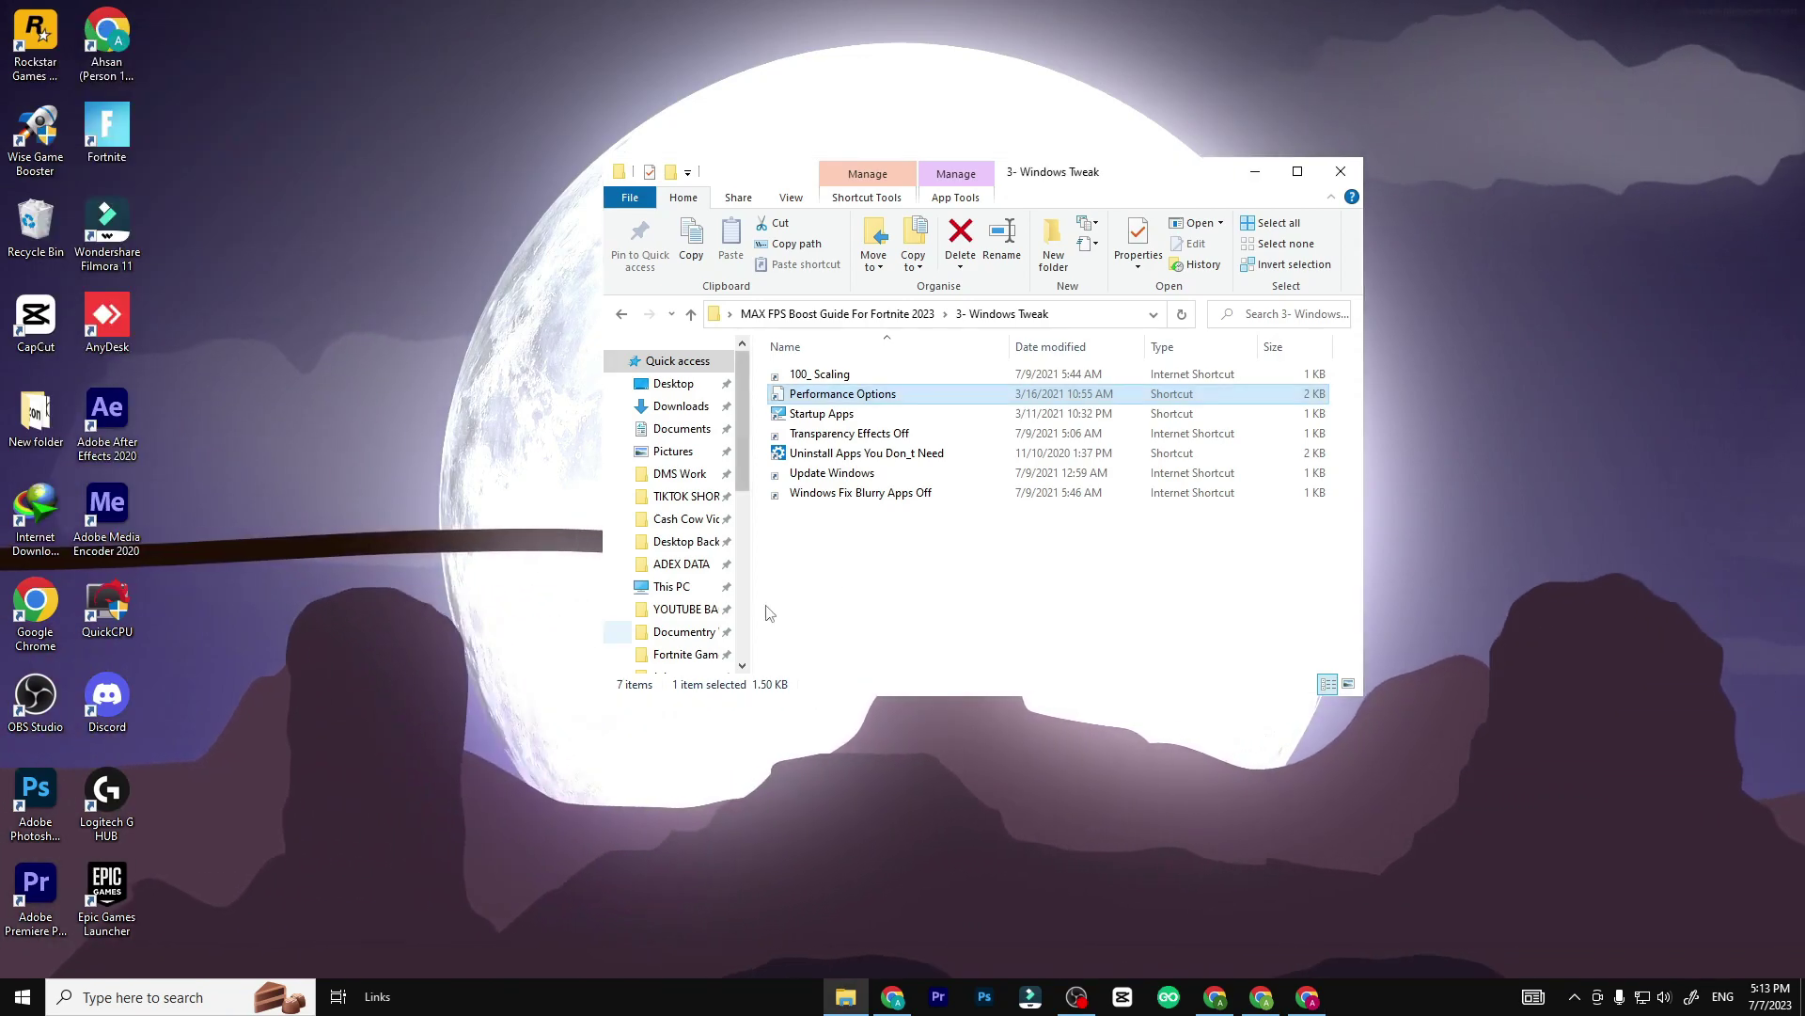
Review the startup programs in Task Manager through the Startup Apps shortcut and close it.
{"action": "double_click", "coordinate": [827, 414]}
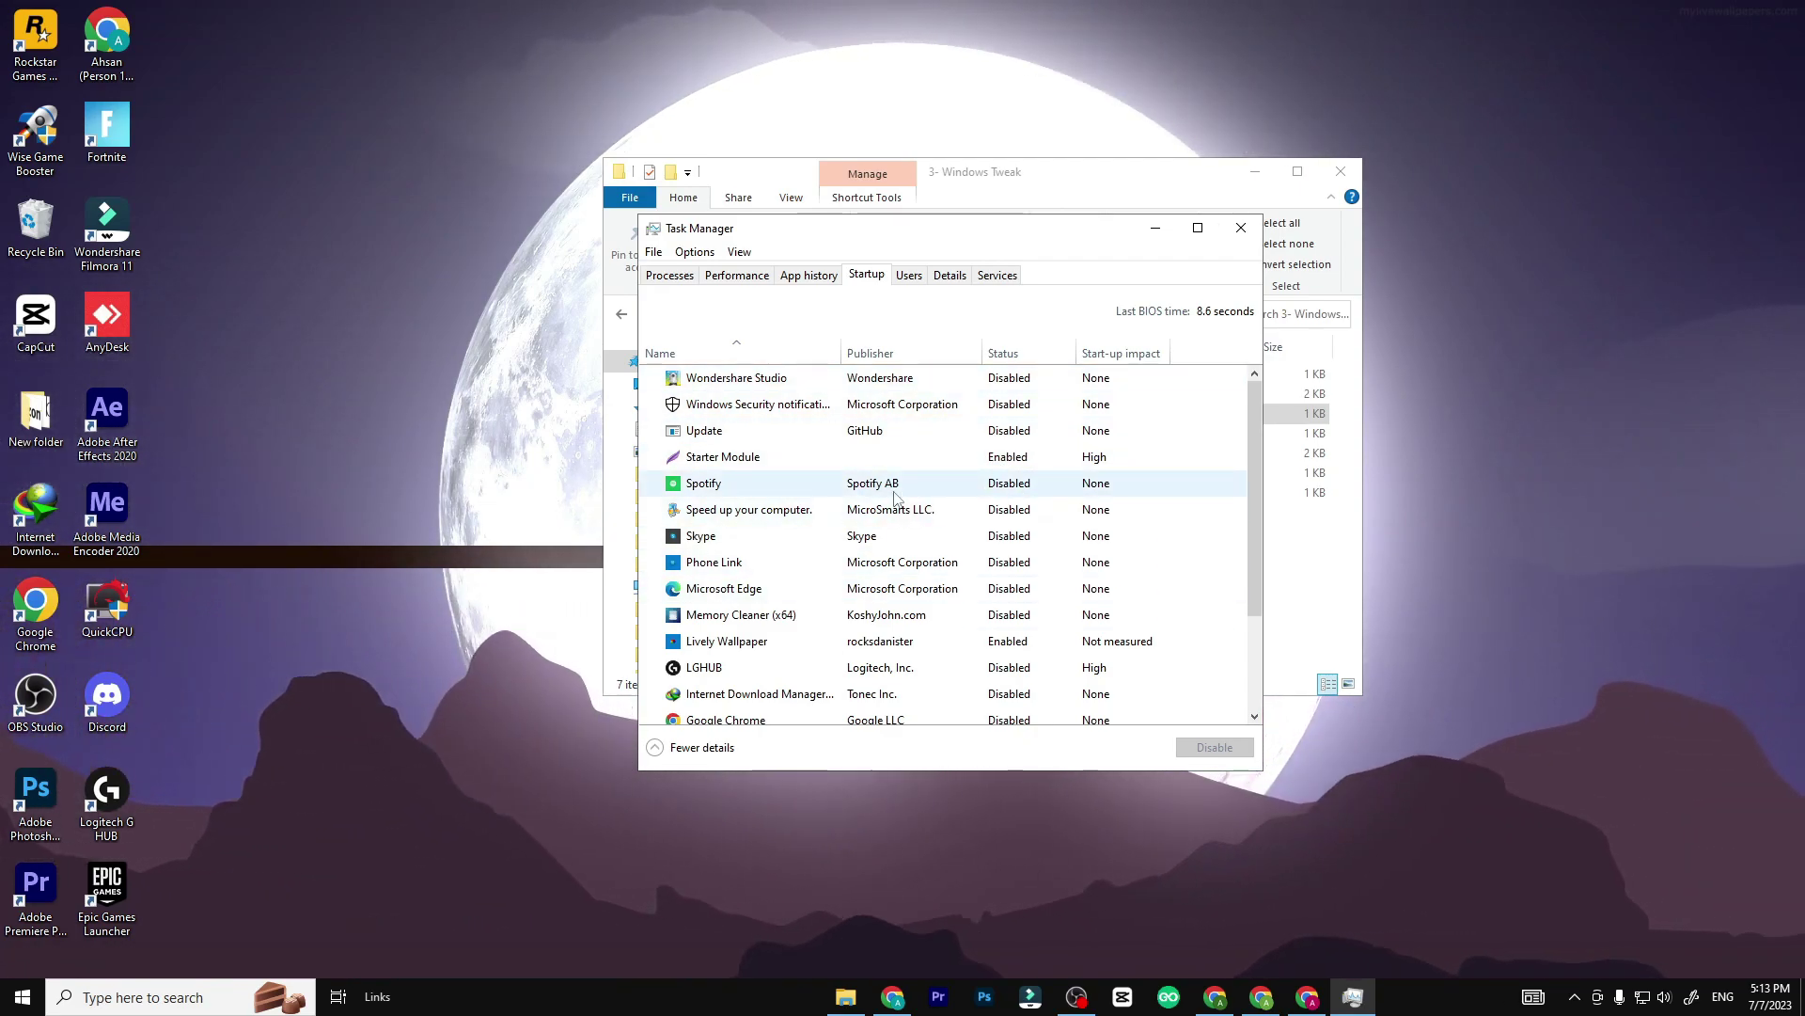
{"action": "left_click", "coordinate": [1241, 228]}
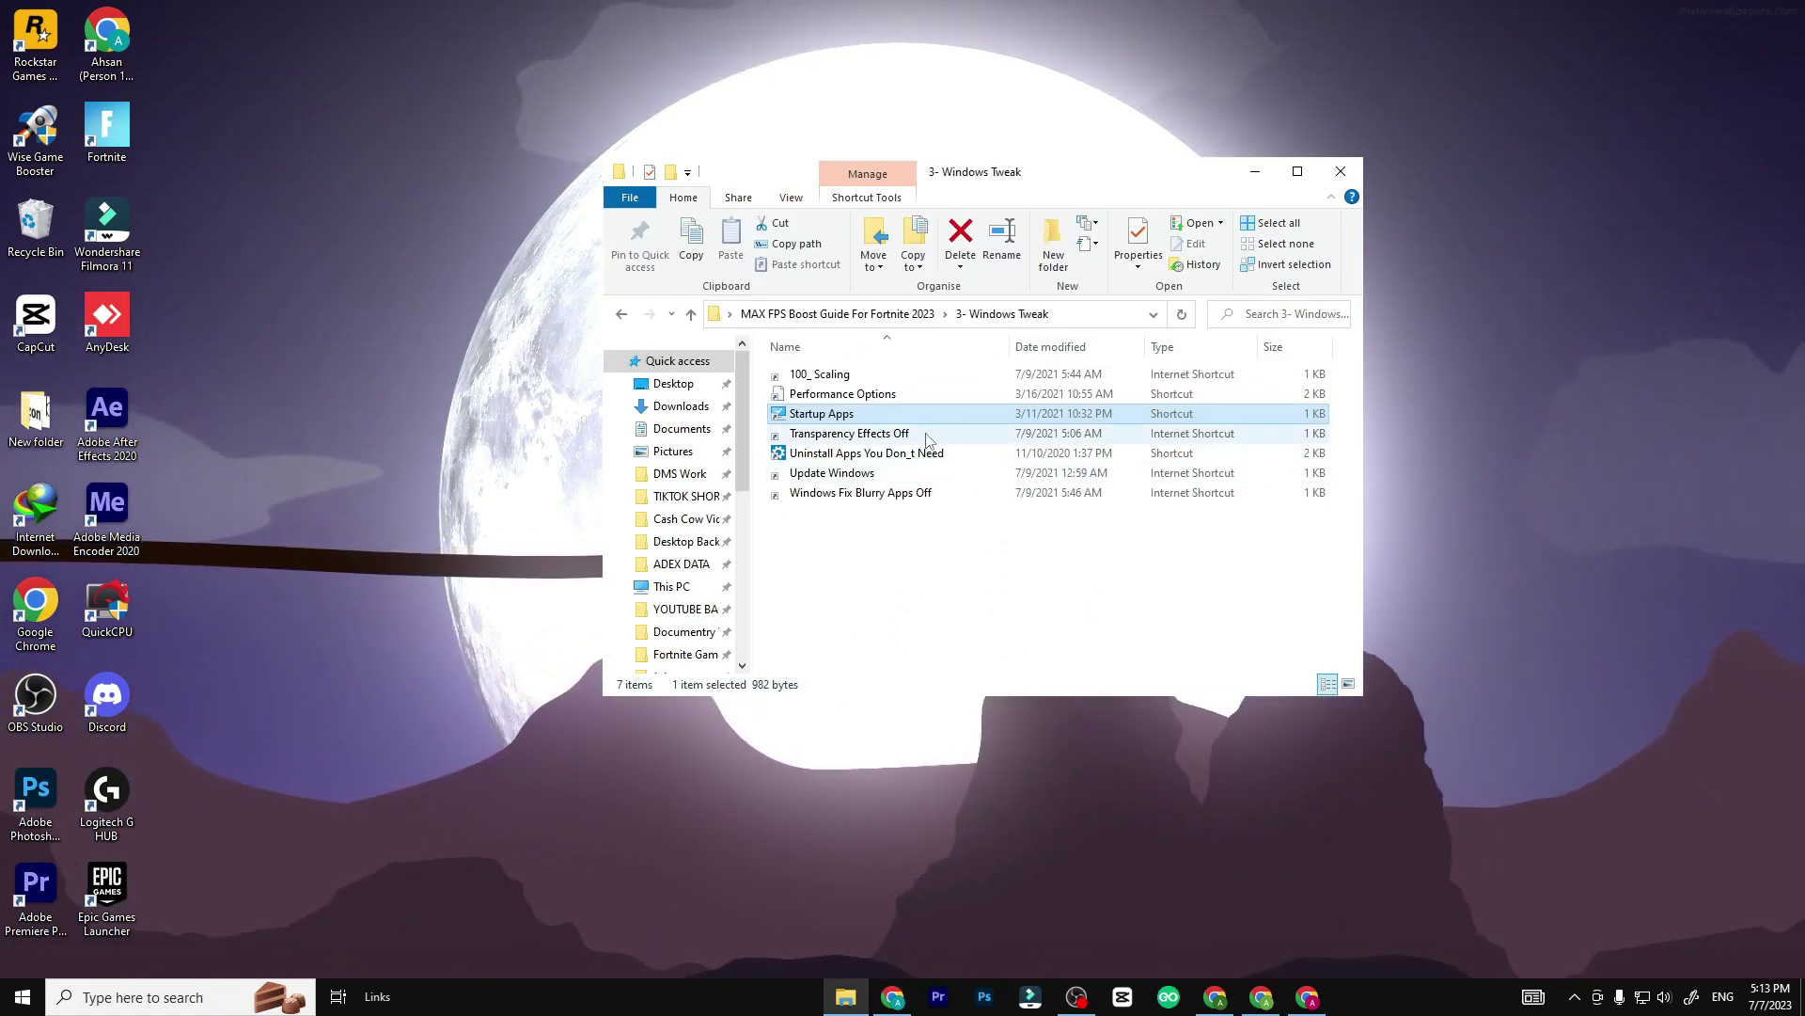
Turn off transparency effects in the Colours settings through the Transparency Effects Off shortcut and close Settings.
{"action": "double_click", "coordinate": [926, 433]}
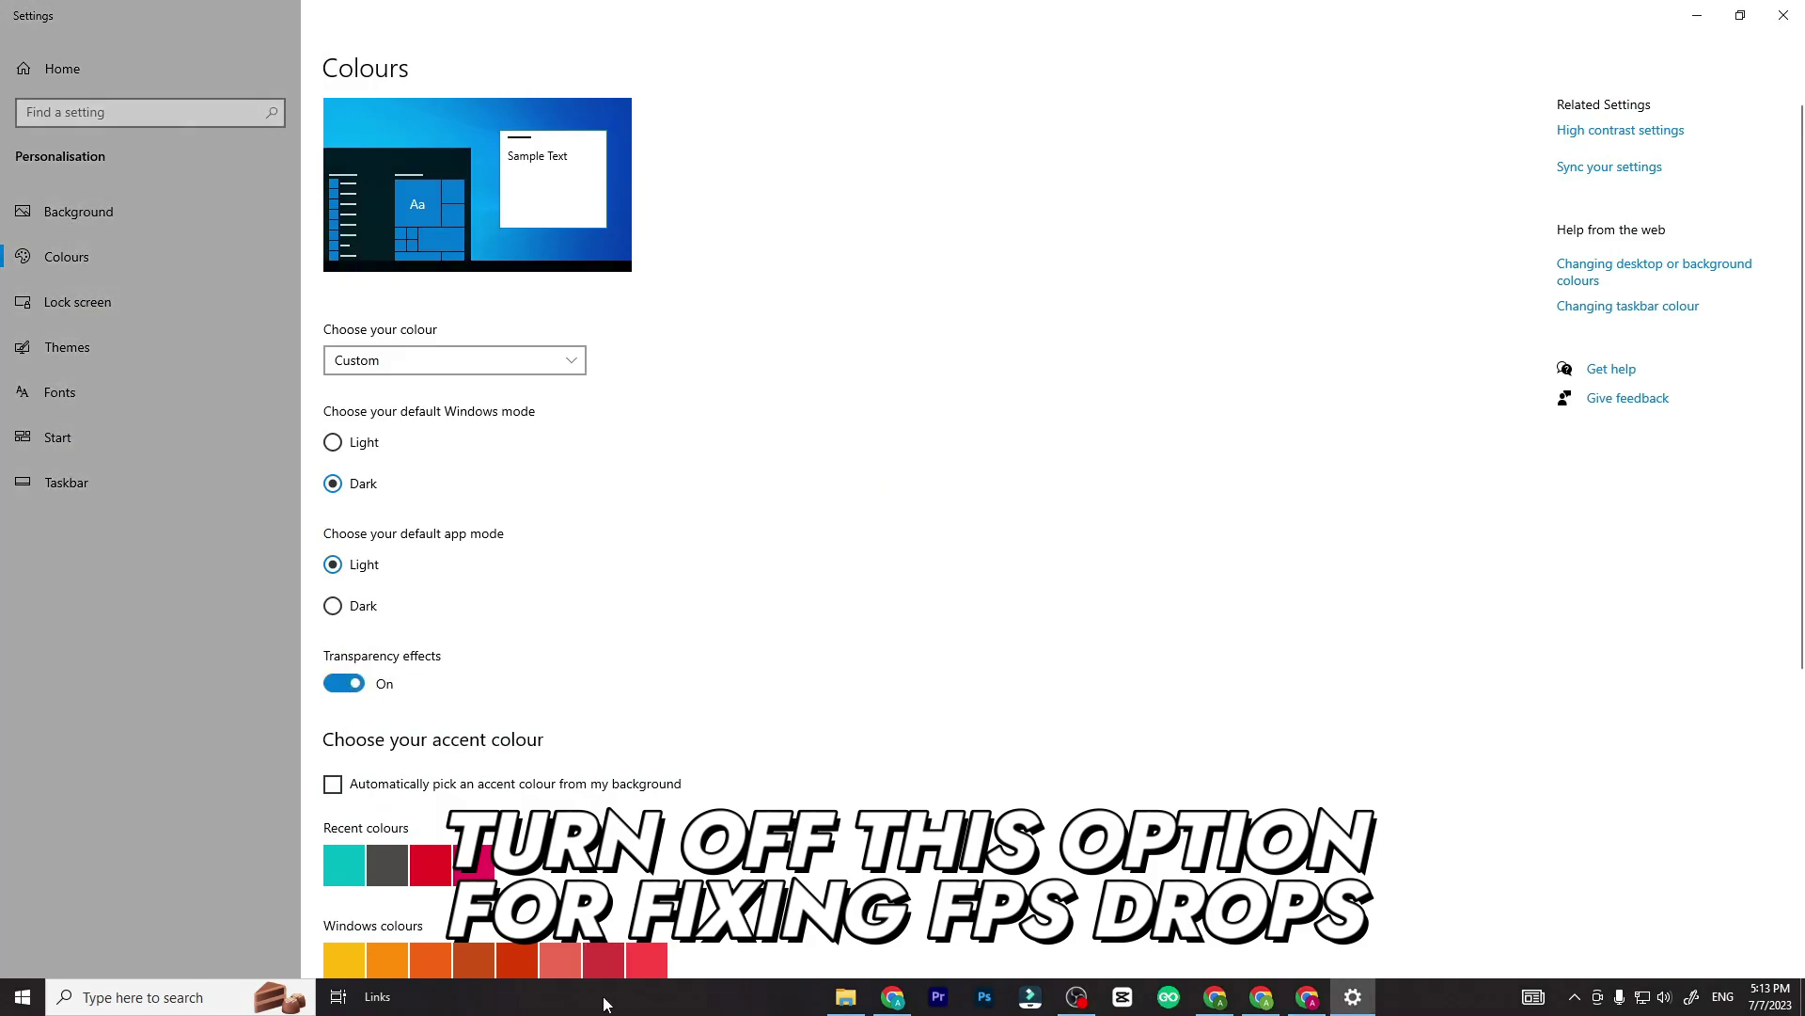
{"action": "left_click", "coordinate": [390, 688]}
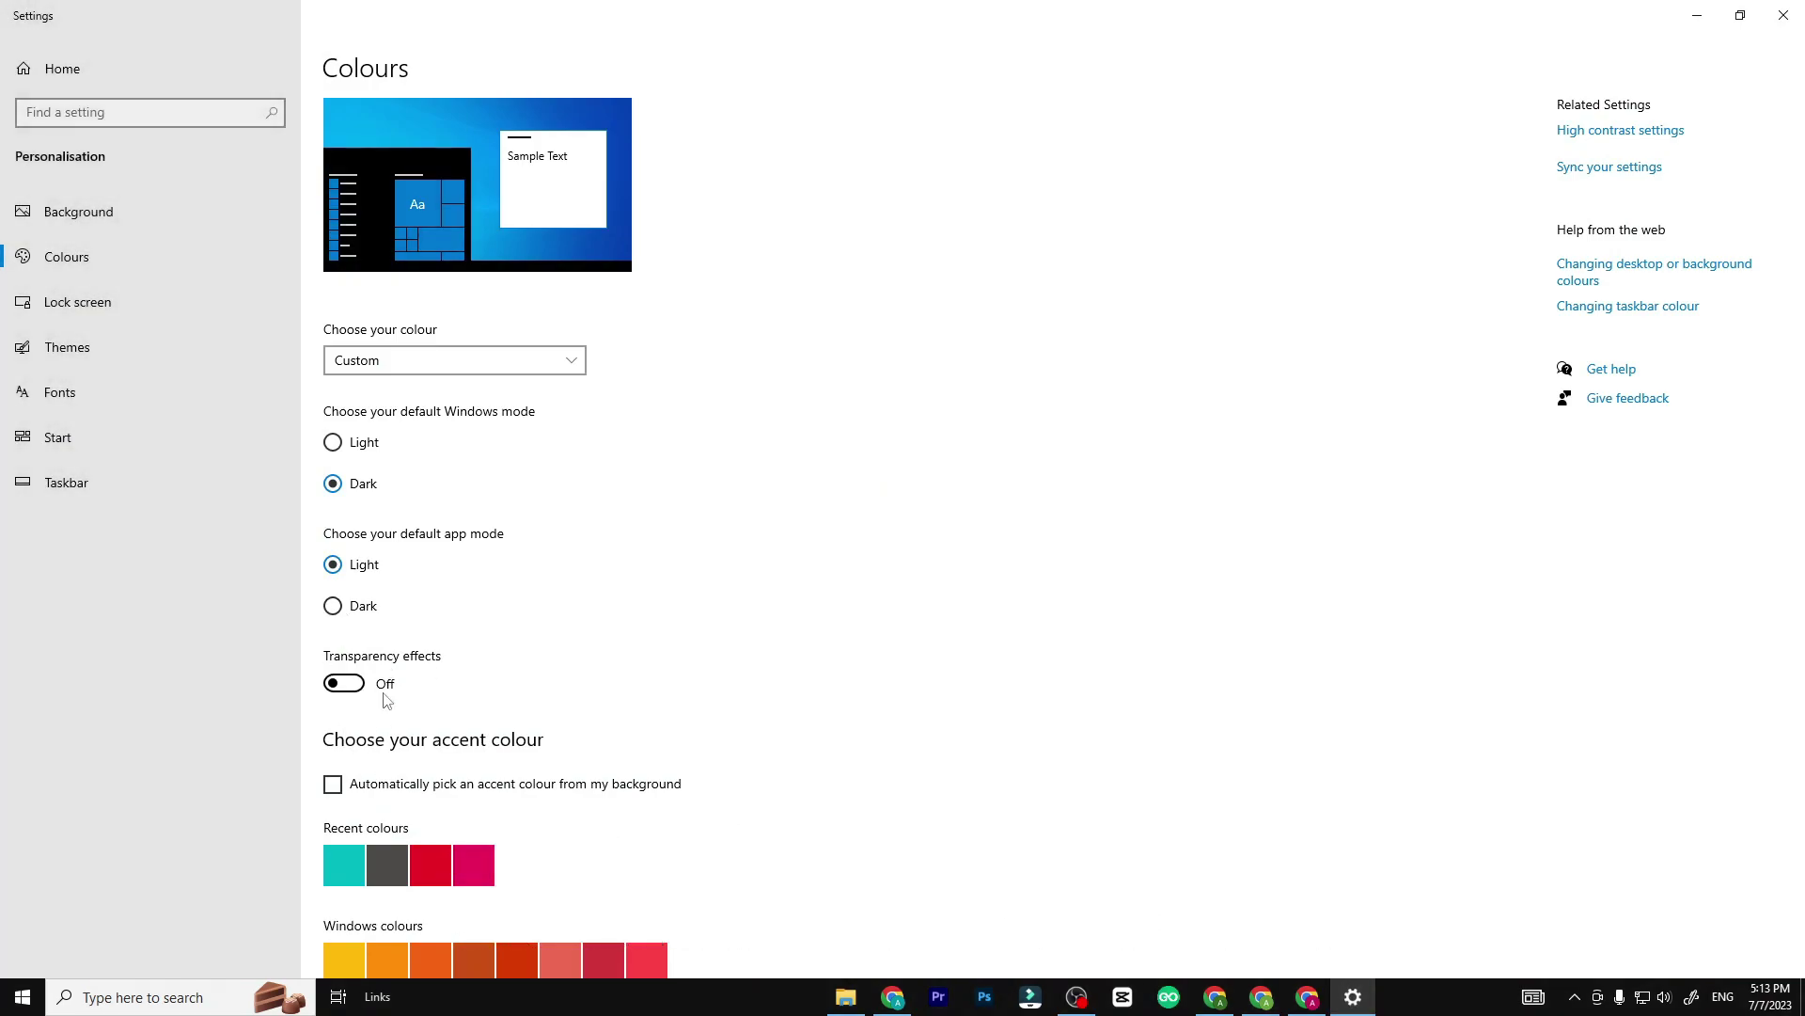
{"action": "left_click", "coordinate": [1784, 15]}
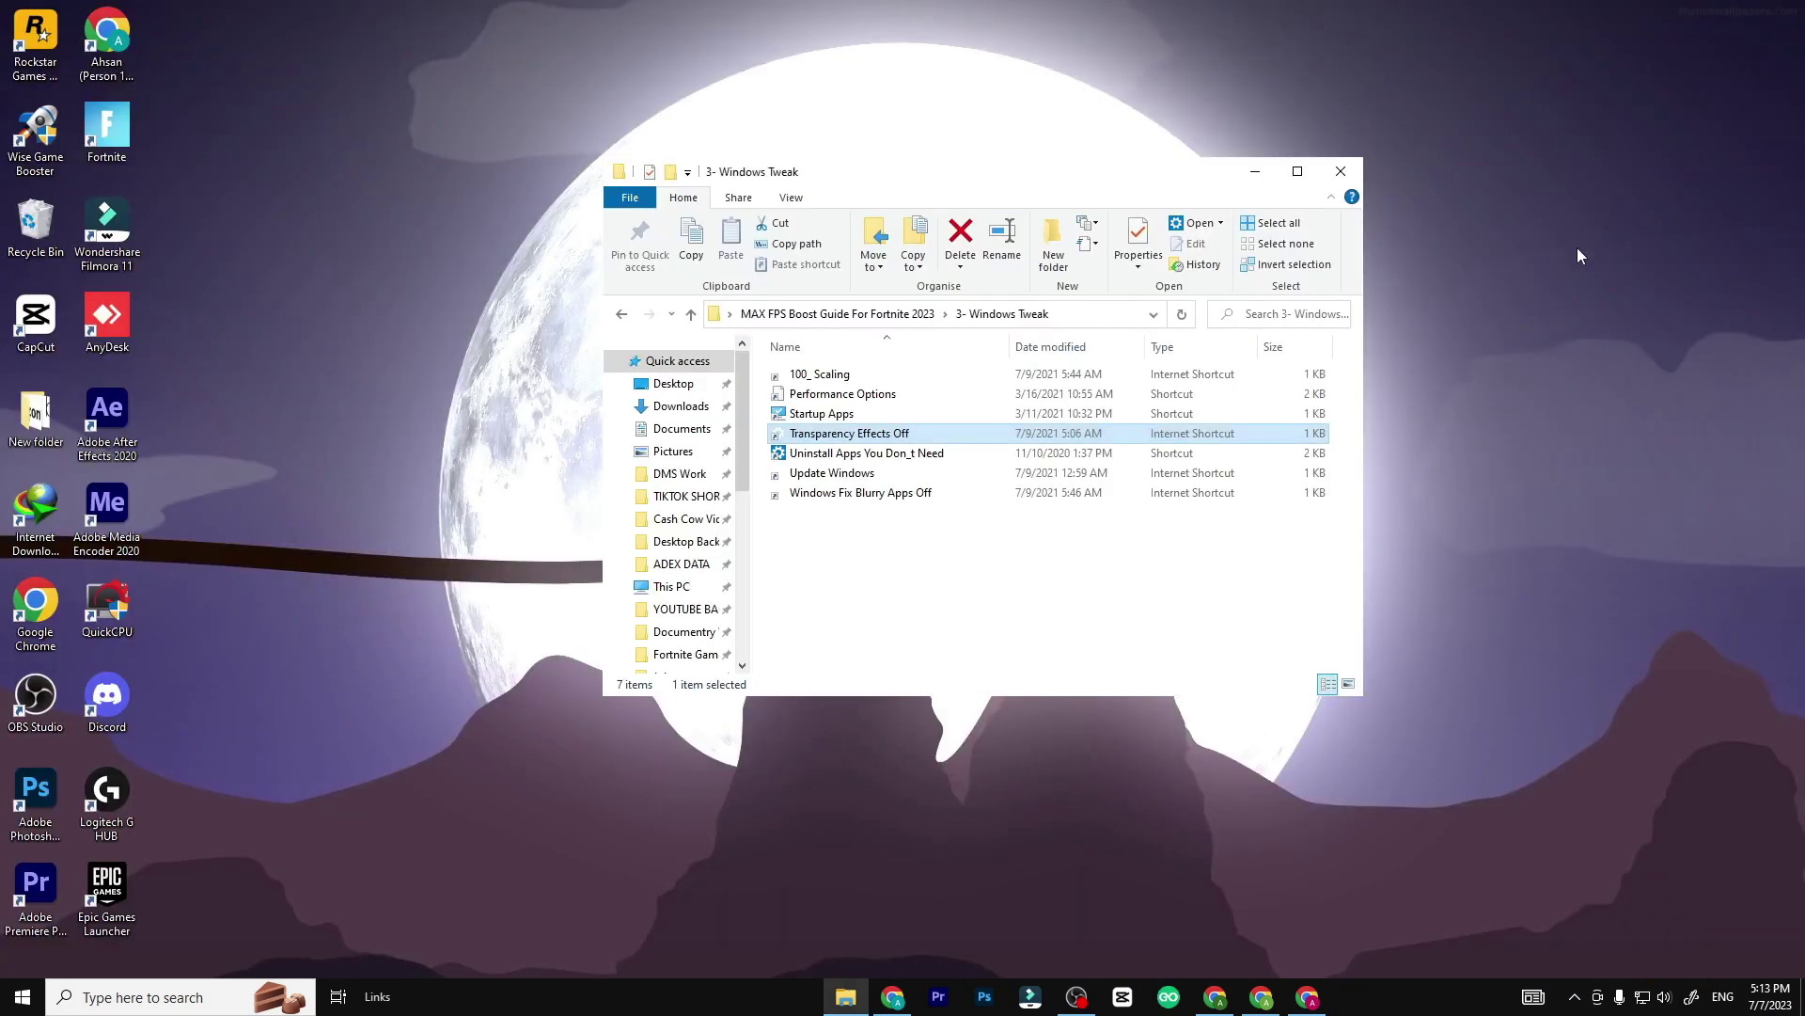
Review the installed apps list and the Windows Update page through their shortcuts, closing Settings after each.
{"action": "double_click", "coordinate": [954, 457]}
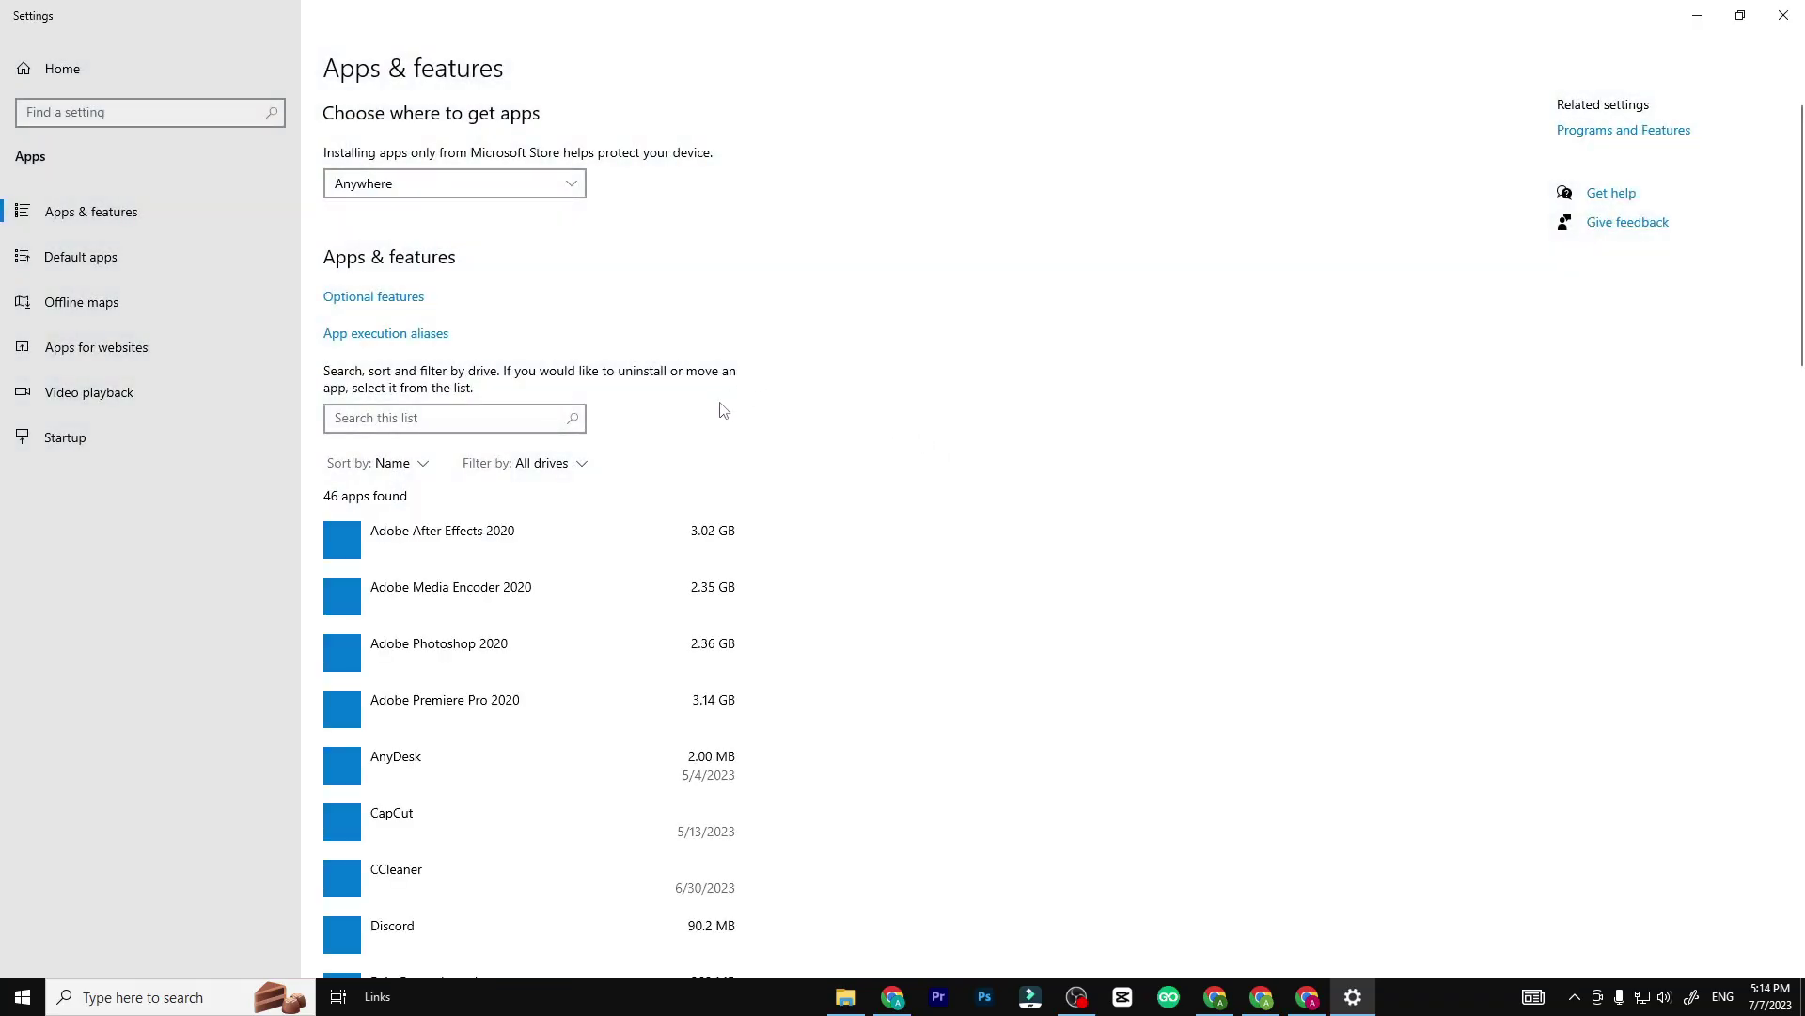
{"action": "scroll", "coordinate": [442, 527], "scroll_direction": "down", "scroll_amount": 20}
{"action": "scroll", "coordinate": [447, 598], "scroll_direction": "down", "scroll_amount": 15}
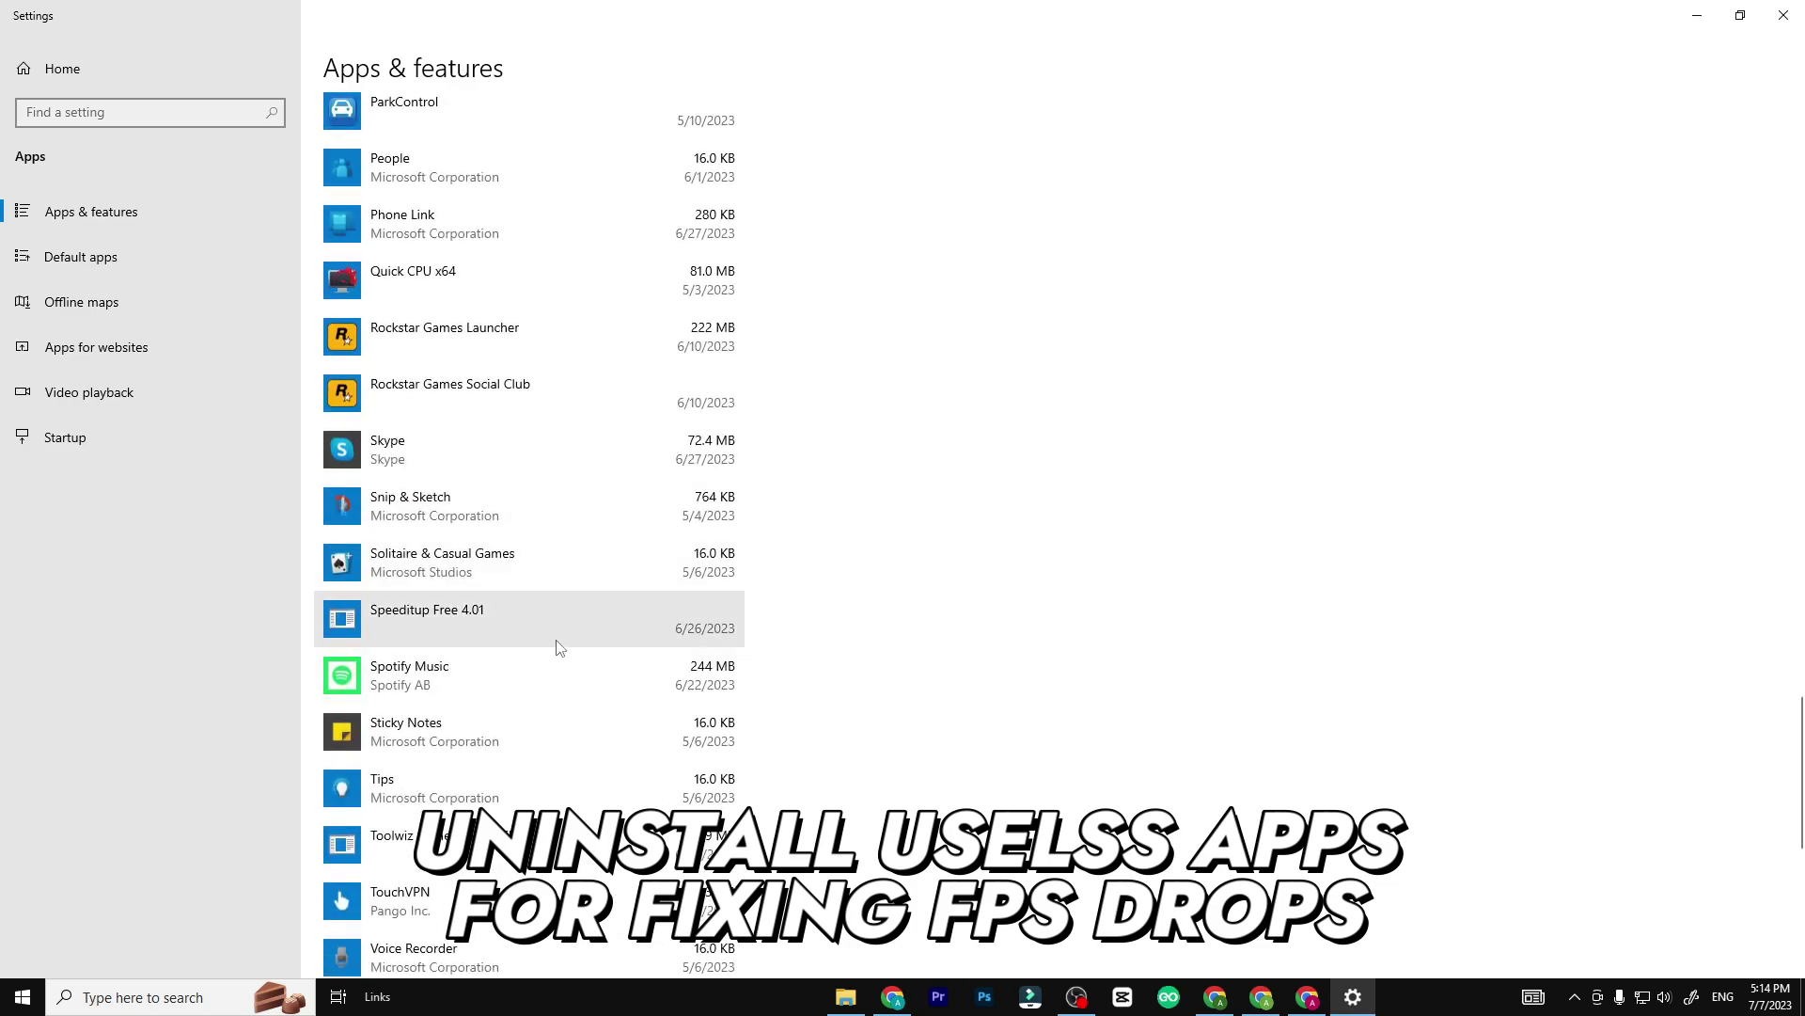
{"action": "left_click", "coordinate": [1784, 15]}
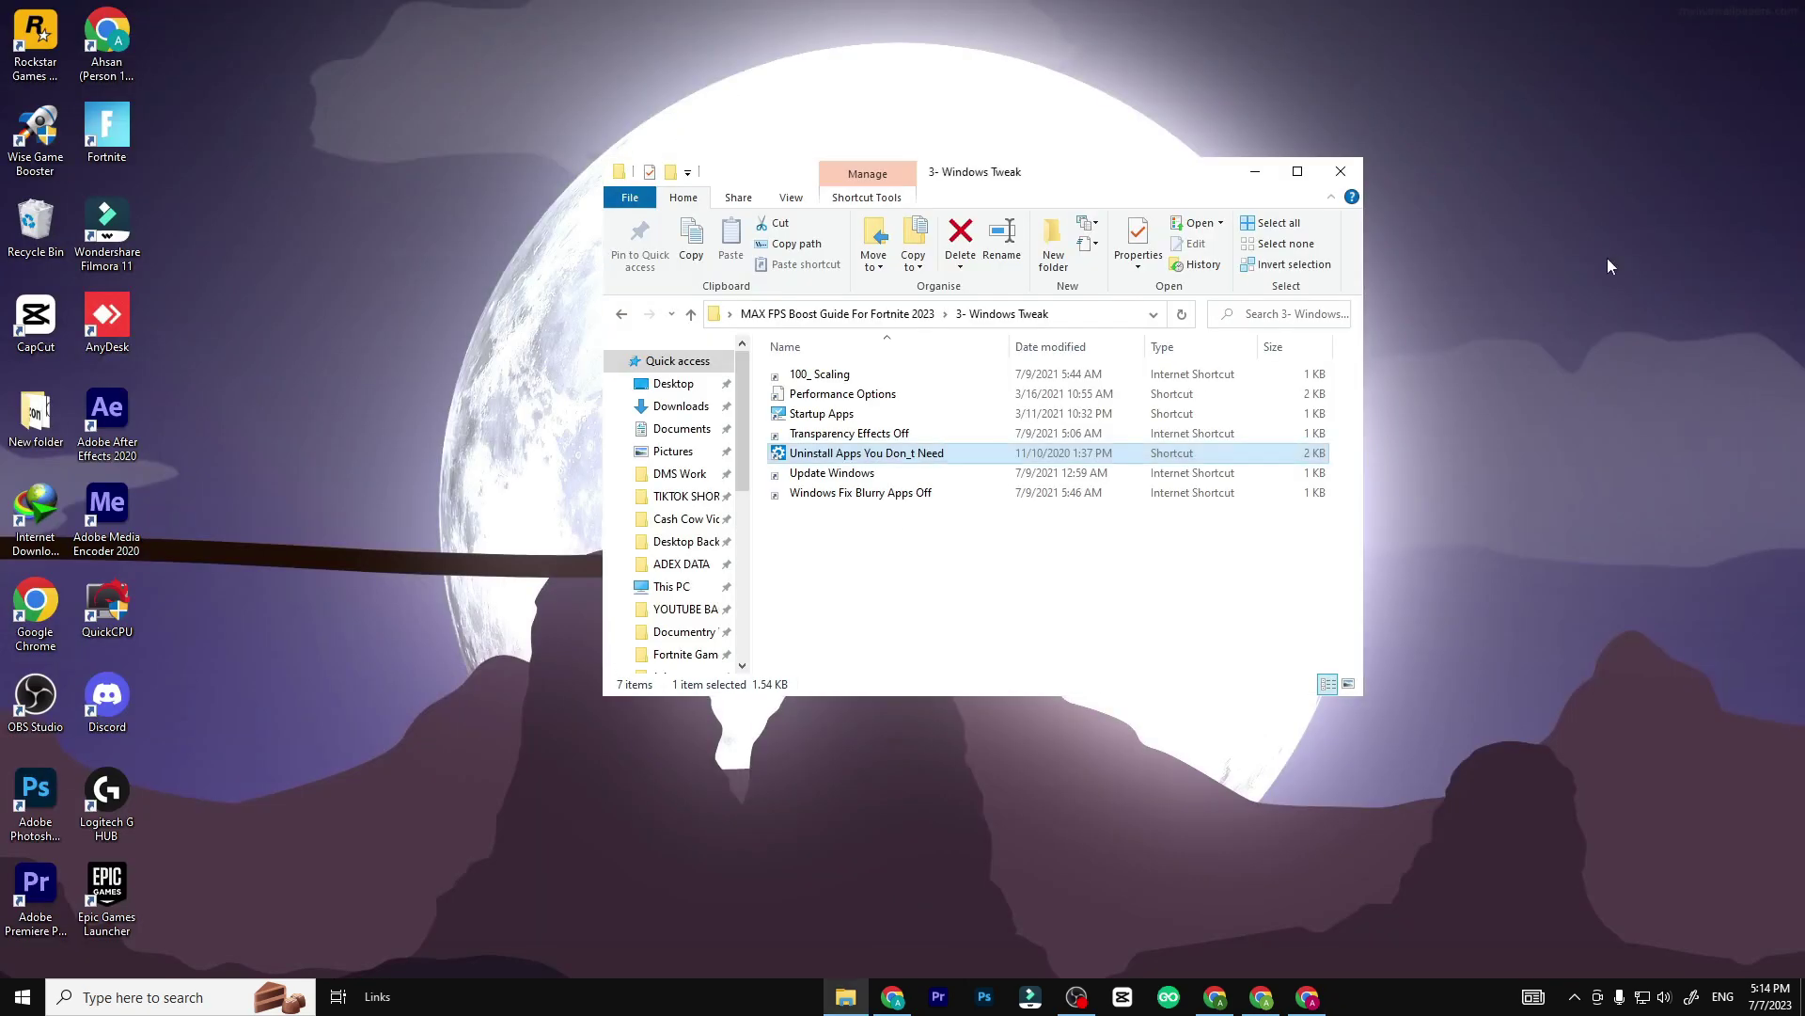
{"action": "double_click", "coordinate": [936, 476]}
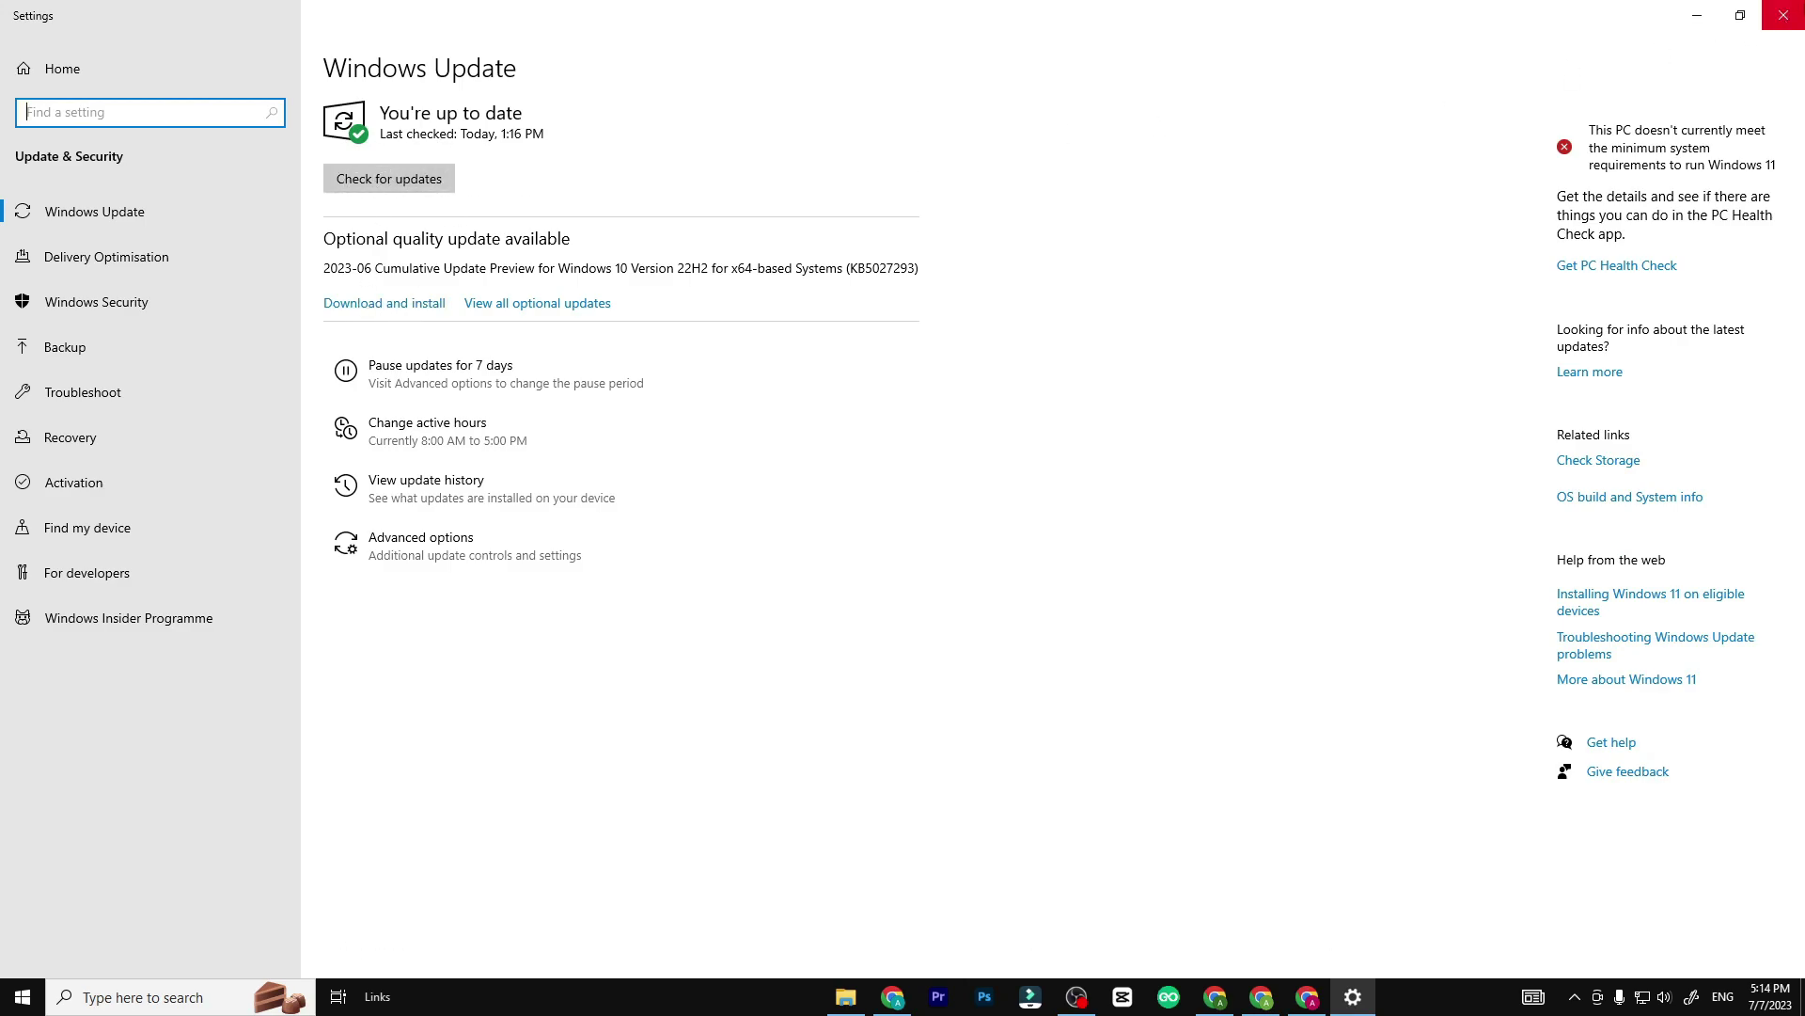
{"action": "left_click", "coordinate": [1784, 15]}
Turn off the option letting Windows try to fix blurry apps through the Windows Fix Blurry Apps Off shortcut and close Settings.
{"action": "left_click", "coordinate": [952, 493]}
{"action": "double_click", "coordinate": [951, 493]}
{"action": "left_click", "coordinate": [62, 293]}
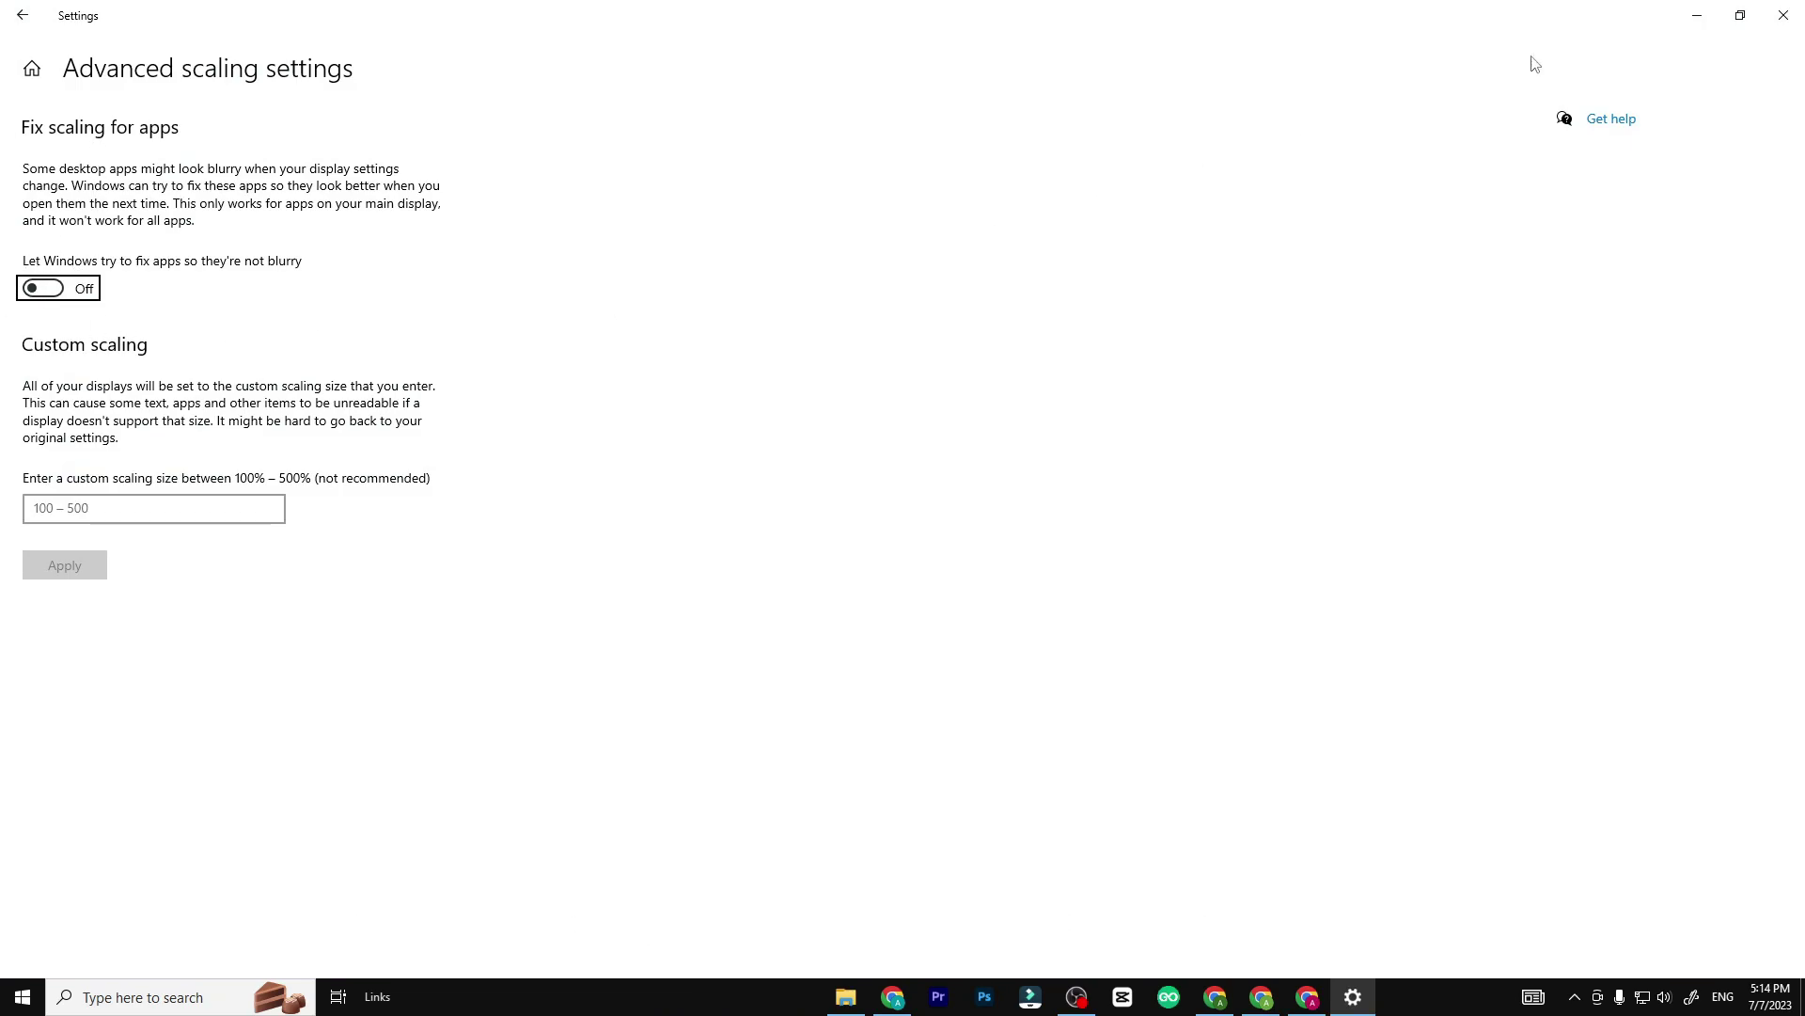
{"action": "left_click", "coordinate": [1784, 15]}
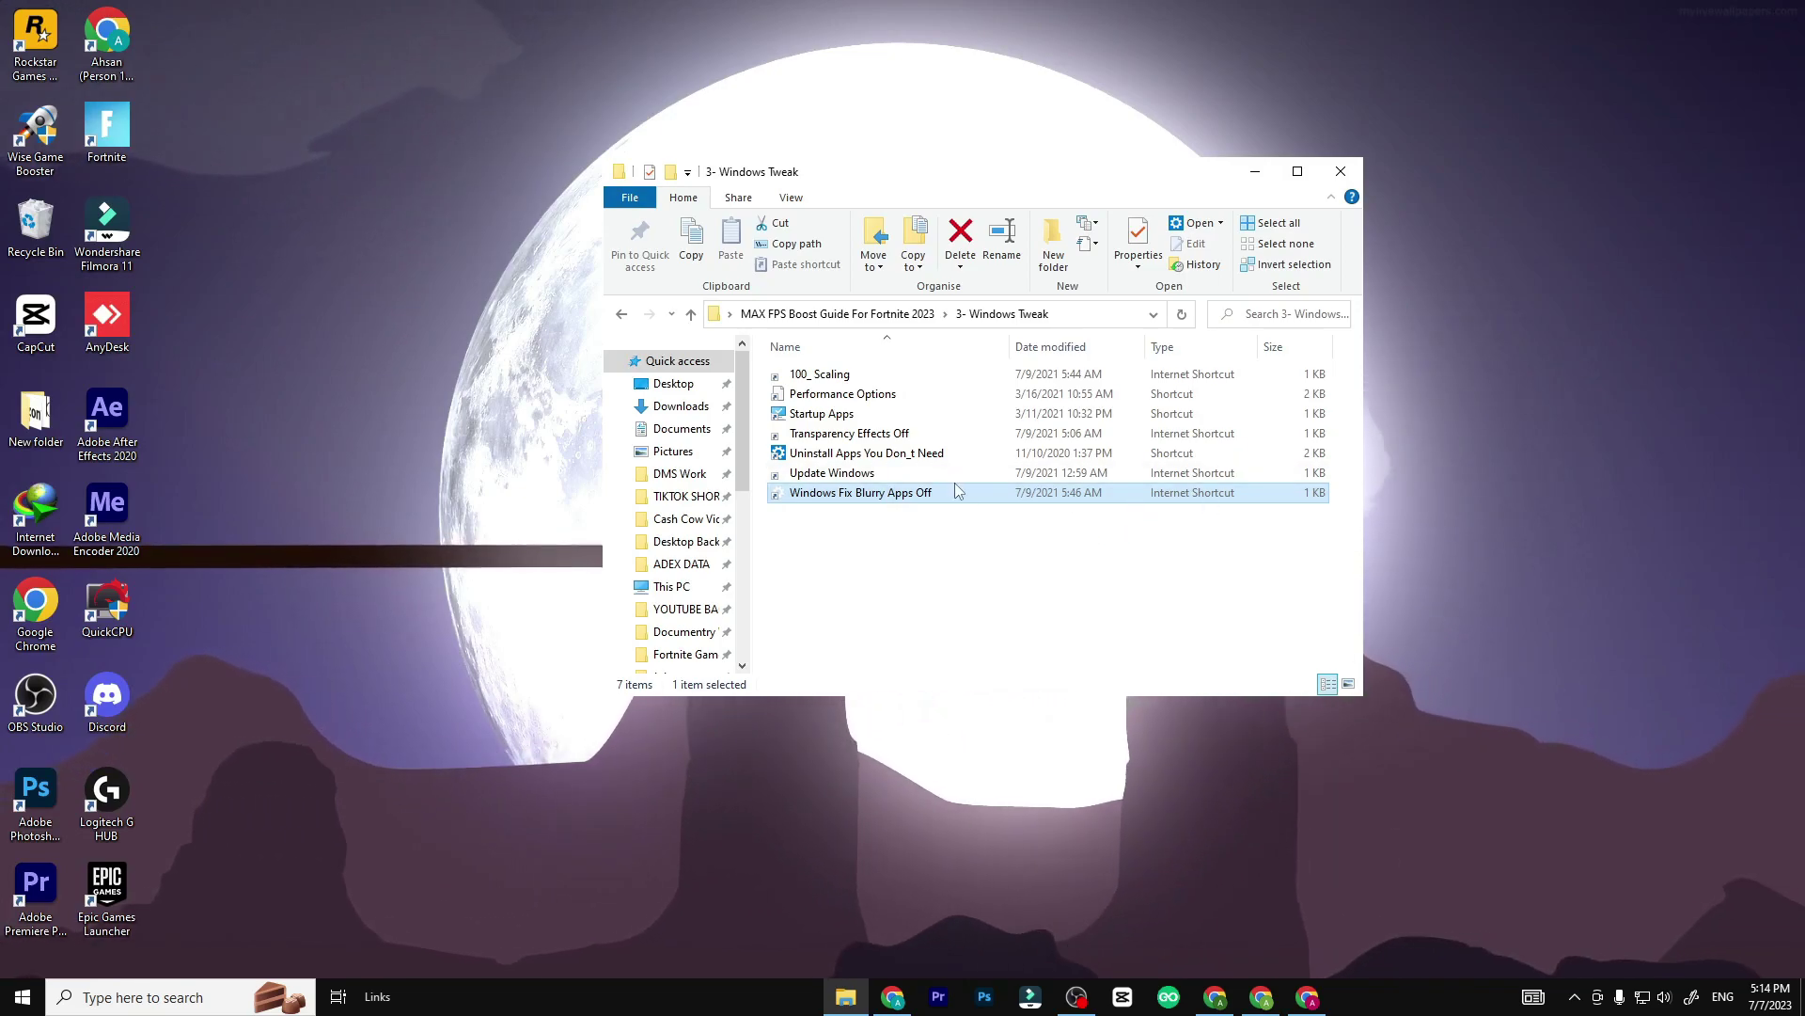
Open the 4- Delete unwanted files folder and run 2 Disable Prefetch as administrator.
{"action": "key", "text": "BackSpace"}
{"action": "double_click", "coordinate": [955, 453]}
{"action": "left_click_drag", "start_coordinate": [957, 514], "coordinate": [937, 425]}
{"action": "left_click", "coordinate": [918, 374]}
{"action": "right_click", "coordinate": [947, 374]}
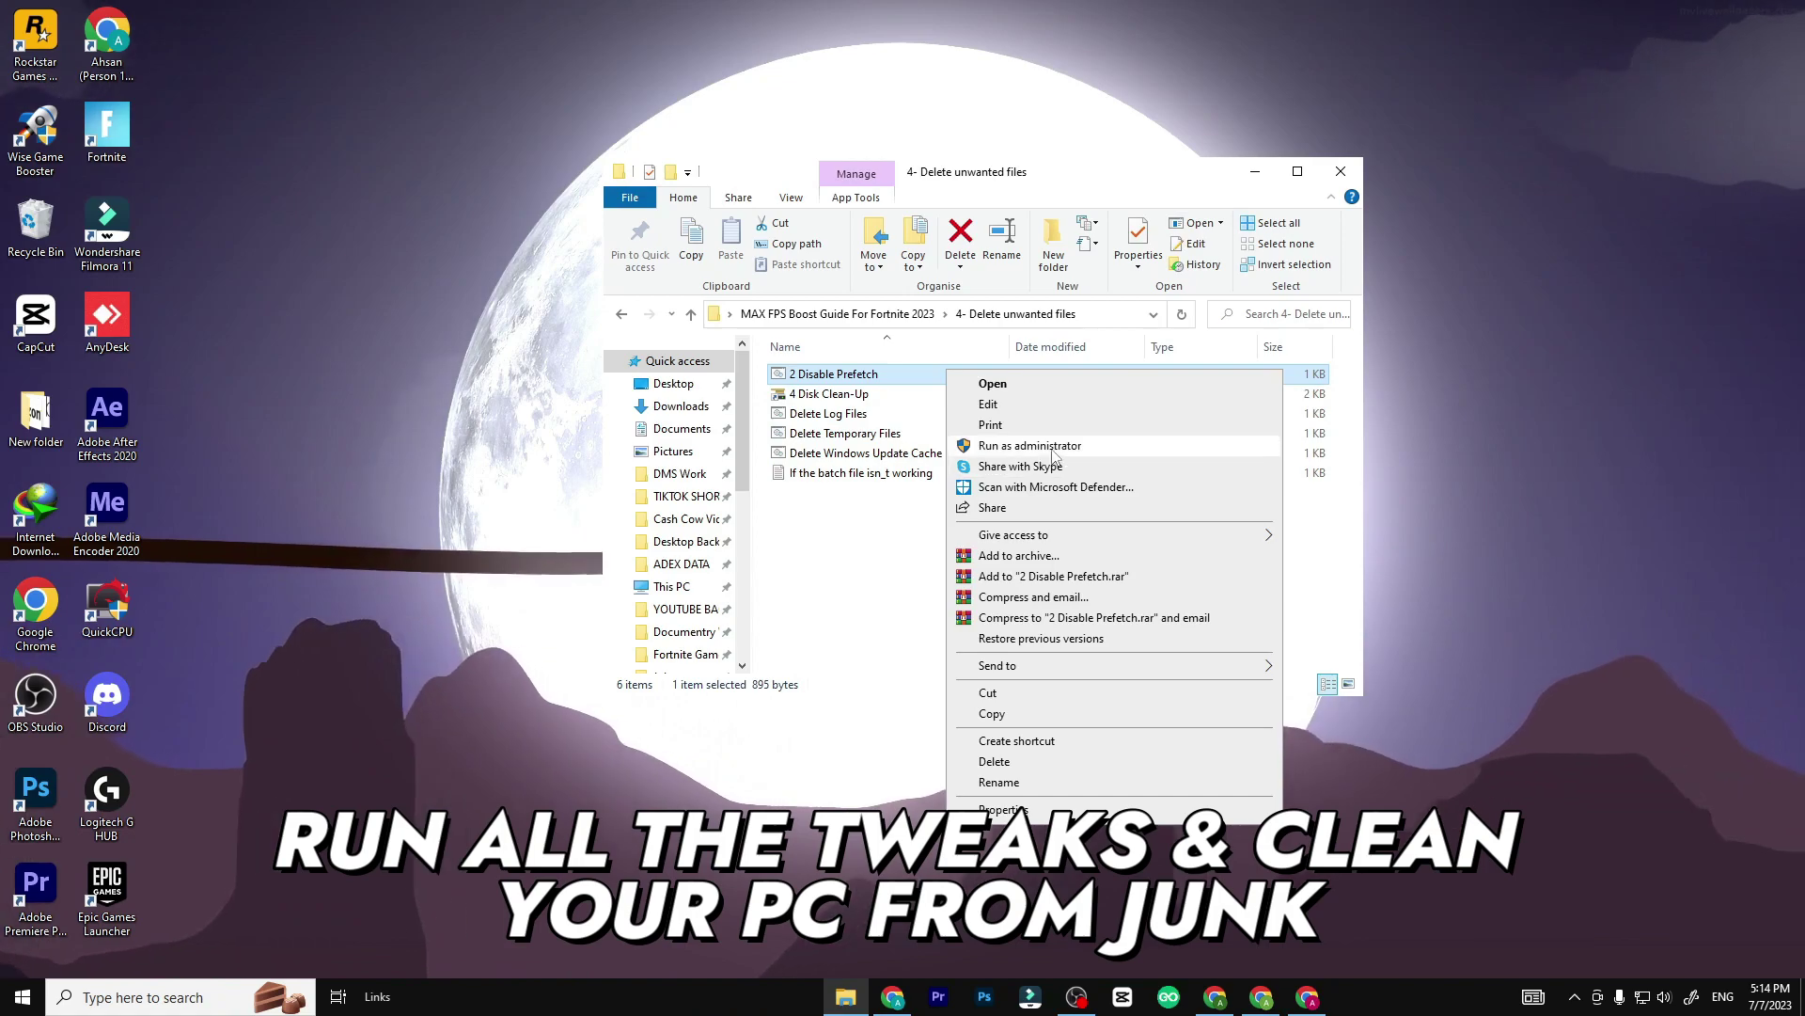
{"action": "left_click", "coordinate": [1002, 445]}
Launch 4 Disk Clean-Up for drive C: and permanently delete the Recycle Bin contents, temporary files and thumbnails.
{"action": "double_click", "coordinate": [927, 393]}
{"action": "left_click", "coordinate": [857, 529]}
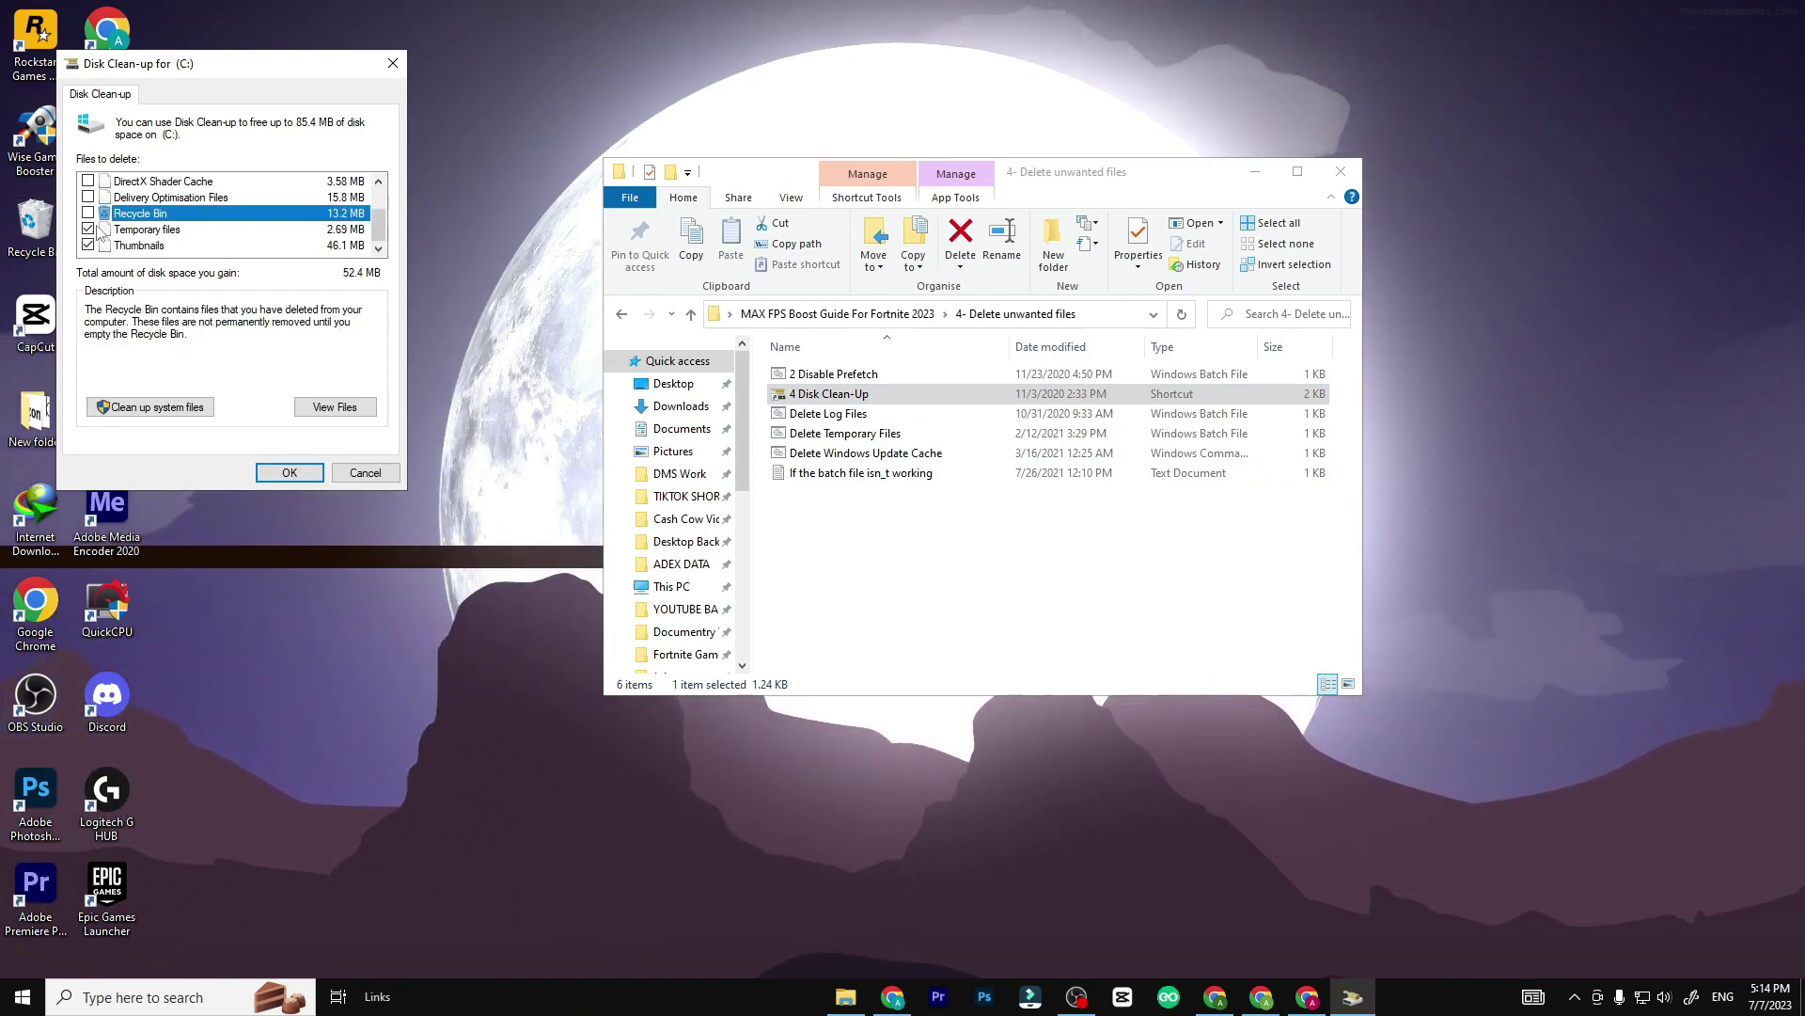
{"action": "left_click", "coordinate": [283, 472]}
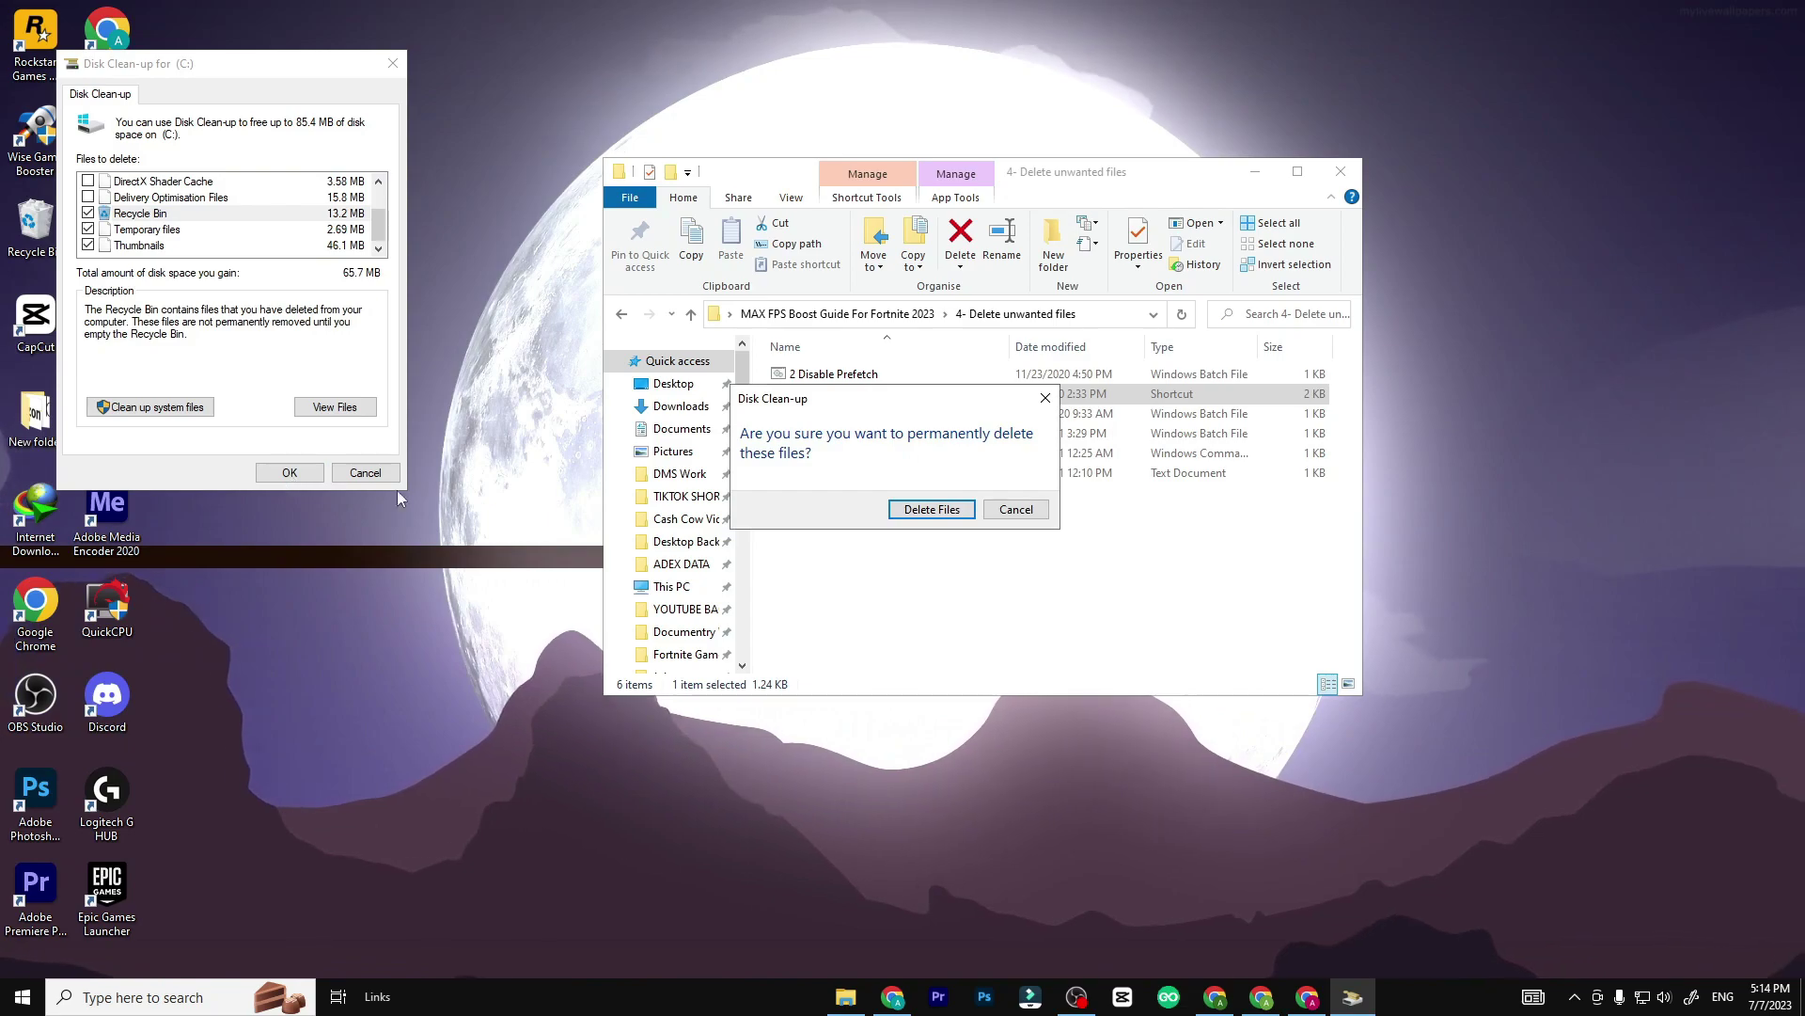
{"action": "left_click", "coordinate": [930, 509]}
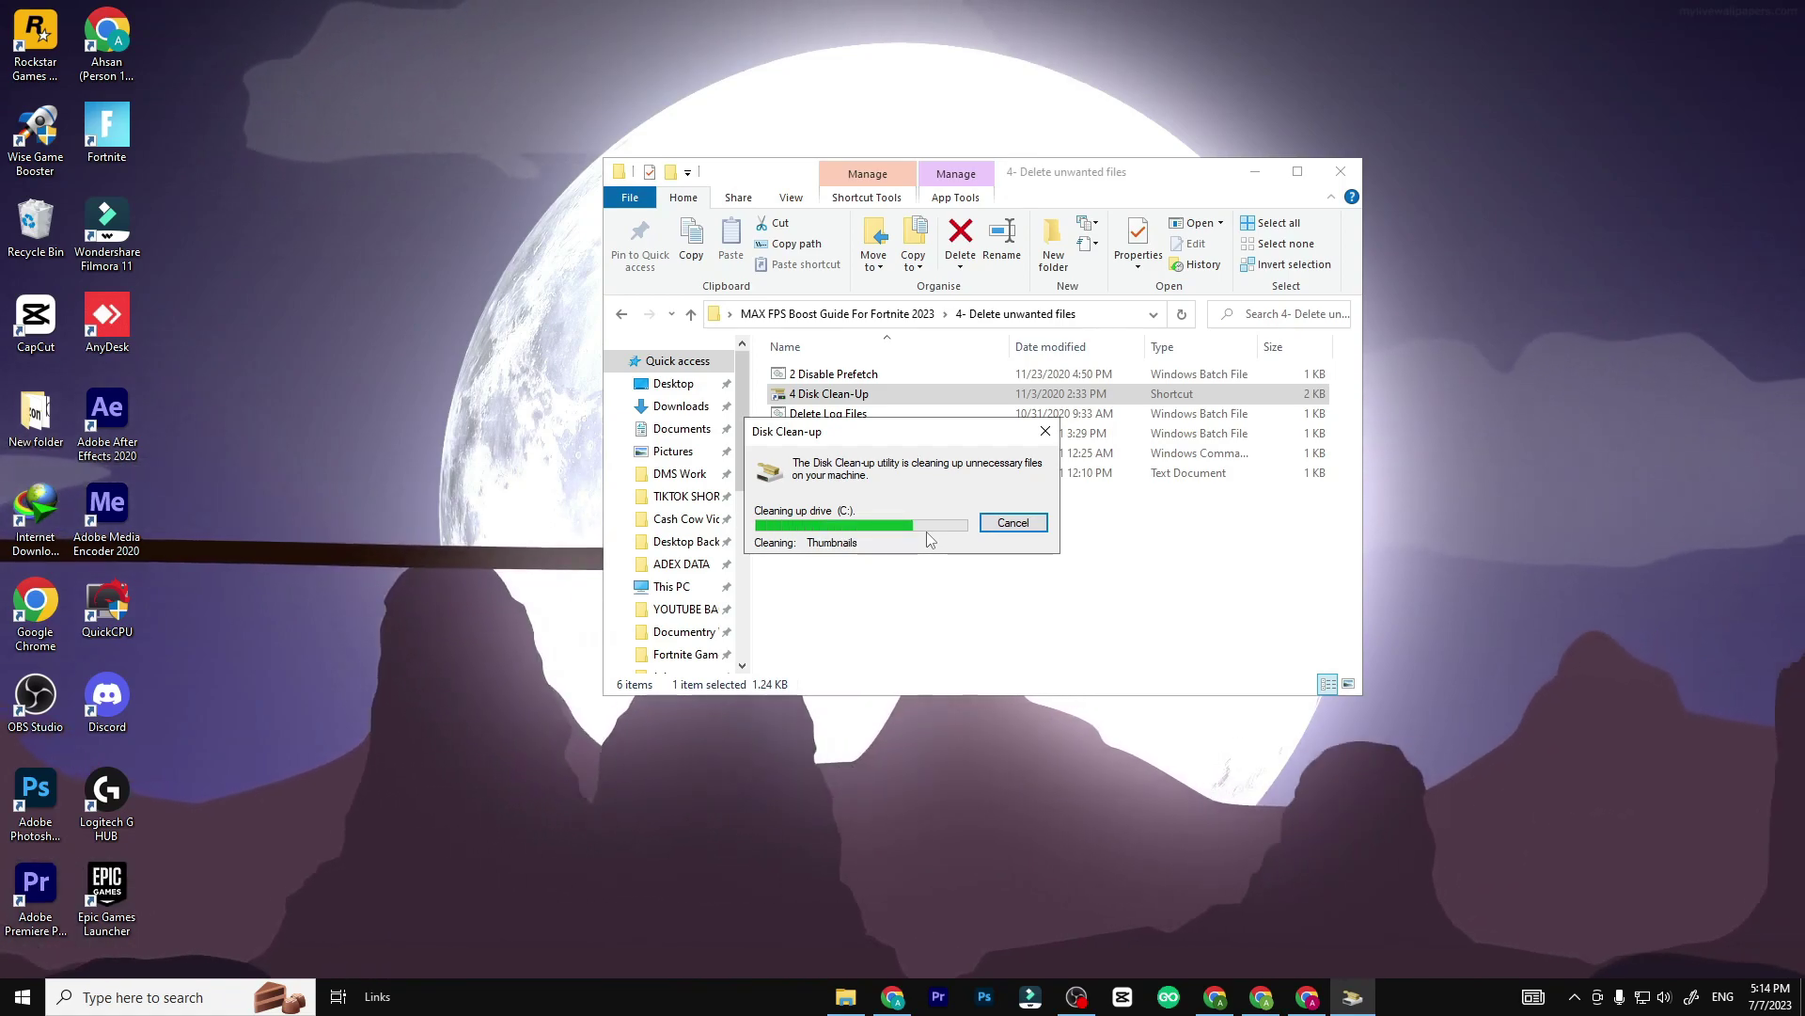
View the Run as administrator option for Delete Log Files, Delete Temporary Files and Delete Windows Update Cache.
{"action": "left_click", "coordinate": [875, 414]}
{"action": "right_click", "coordinate": [874, 413]}
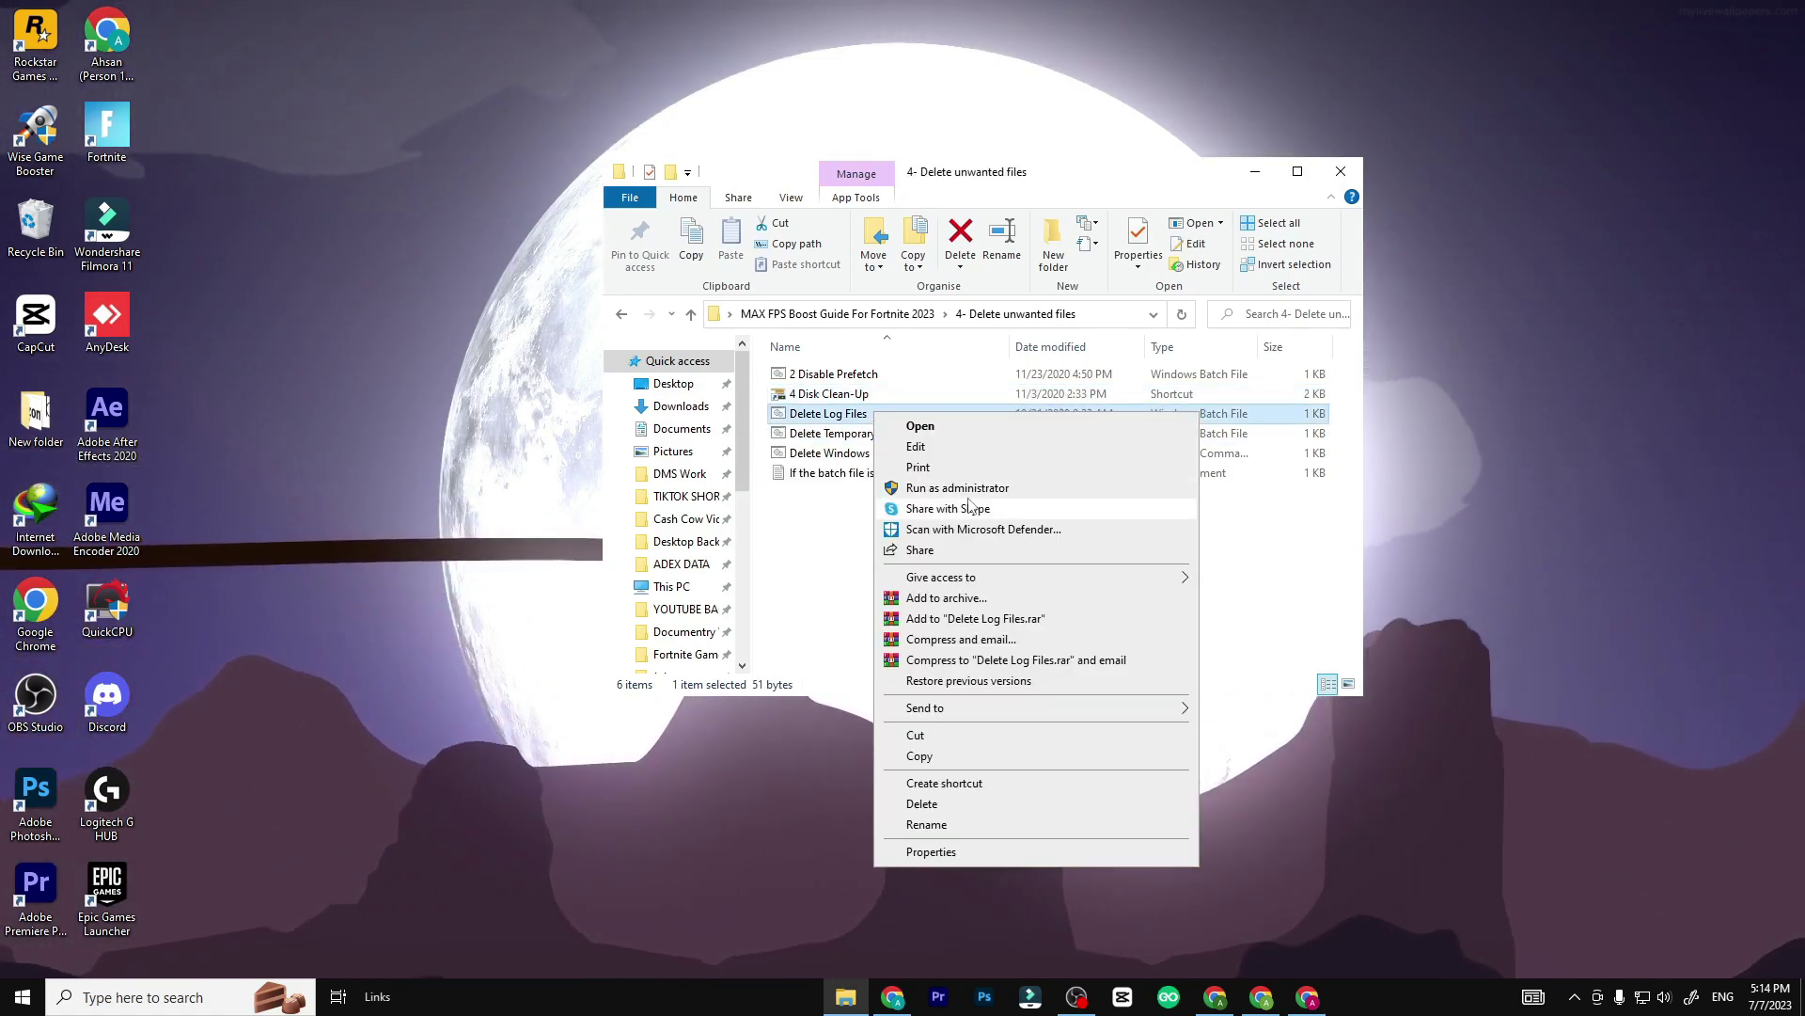
{"action": "left_click", "coordinate": [851, 433]}
{"action": "right_click", "coordinate": [856, 434]}
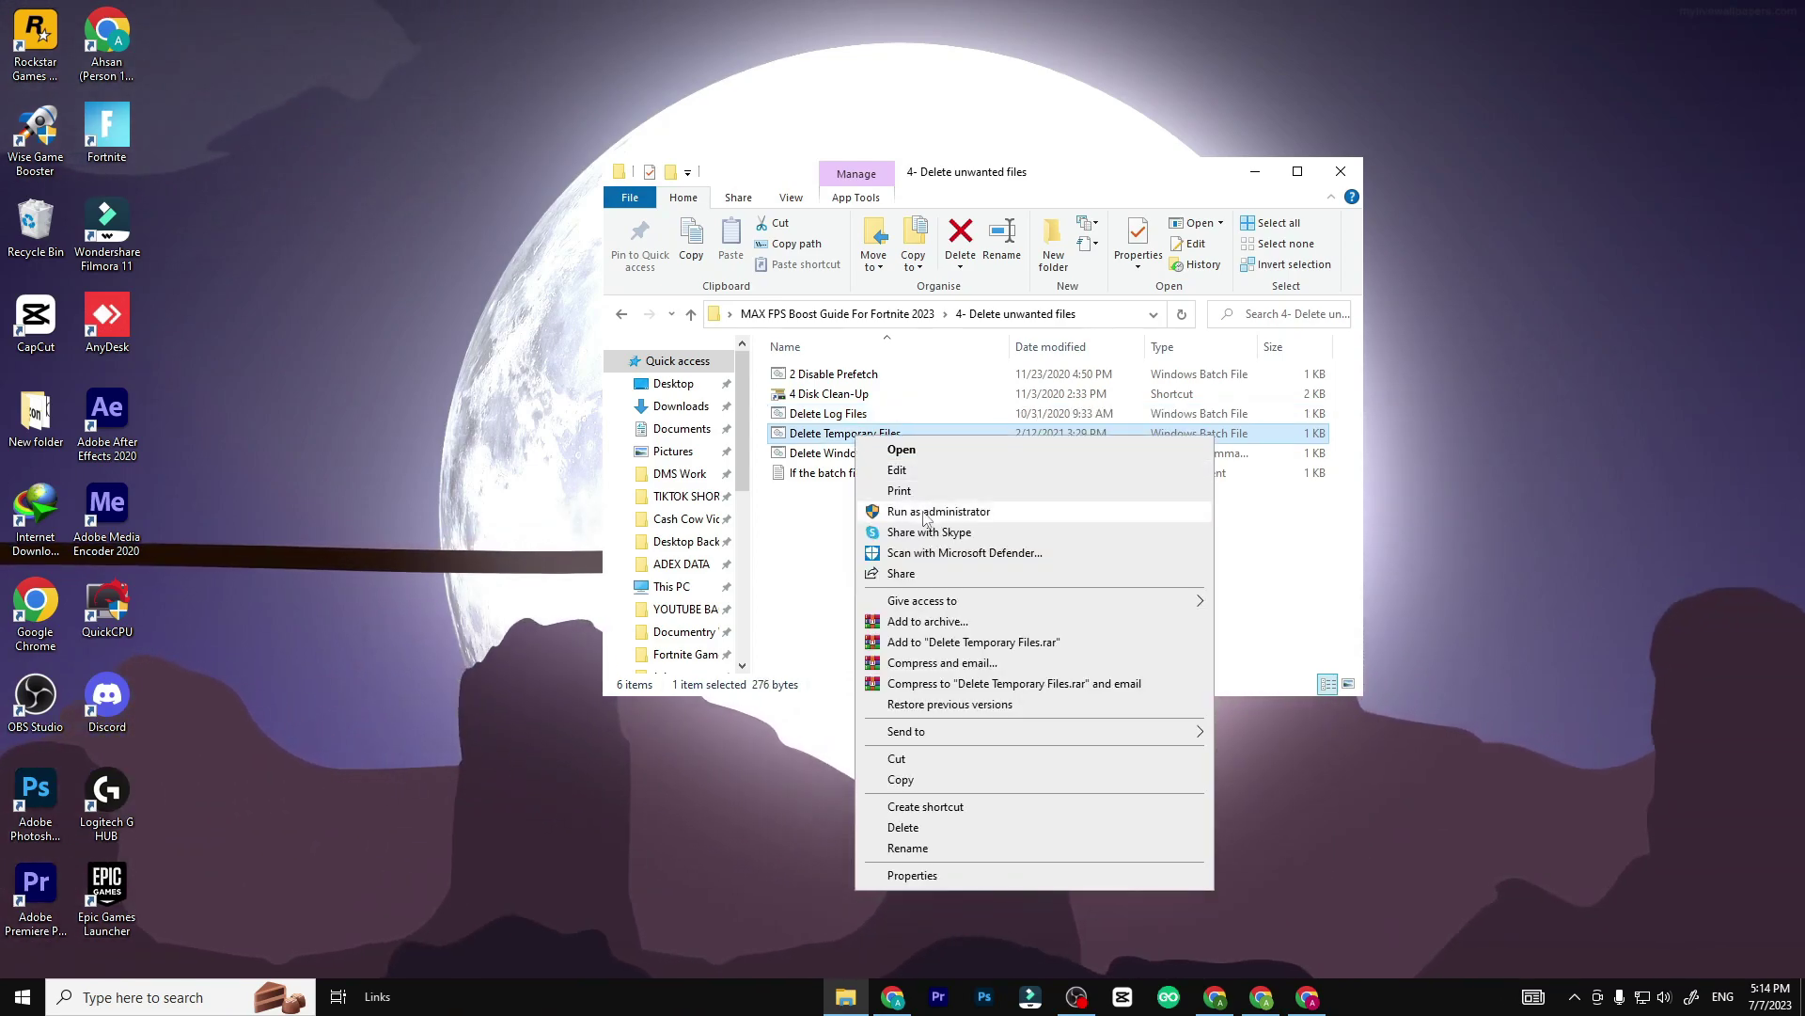
{"action": "right_click", "coordinate": [850, 459]}
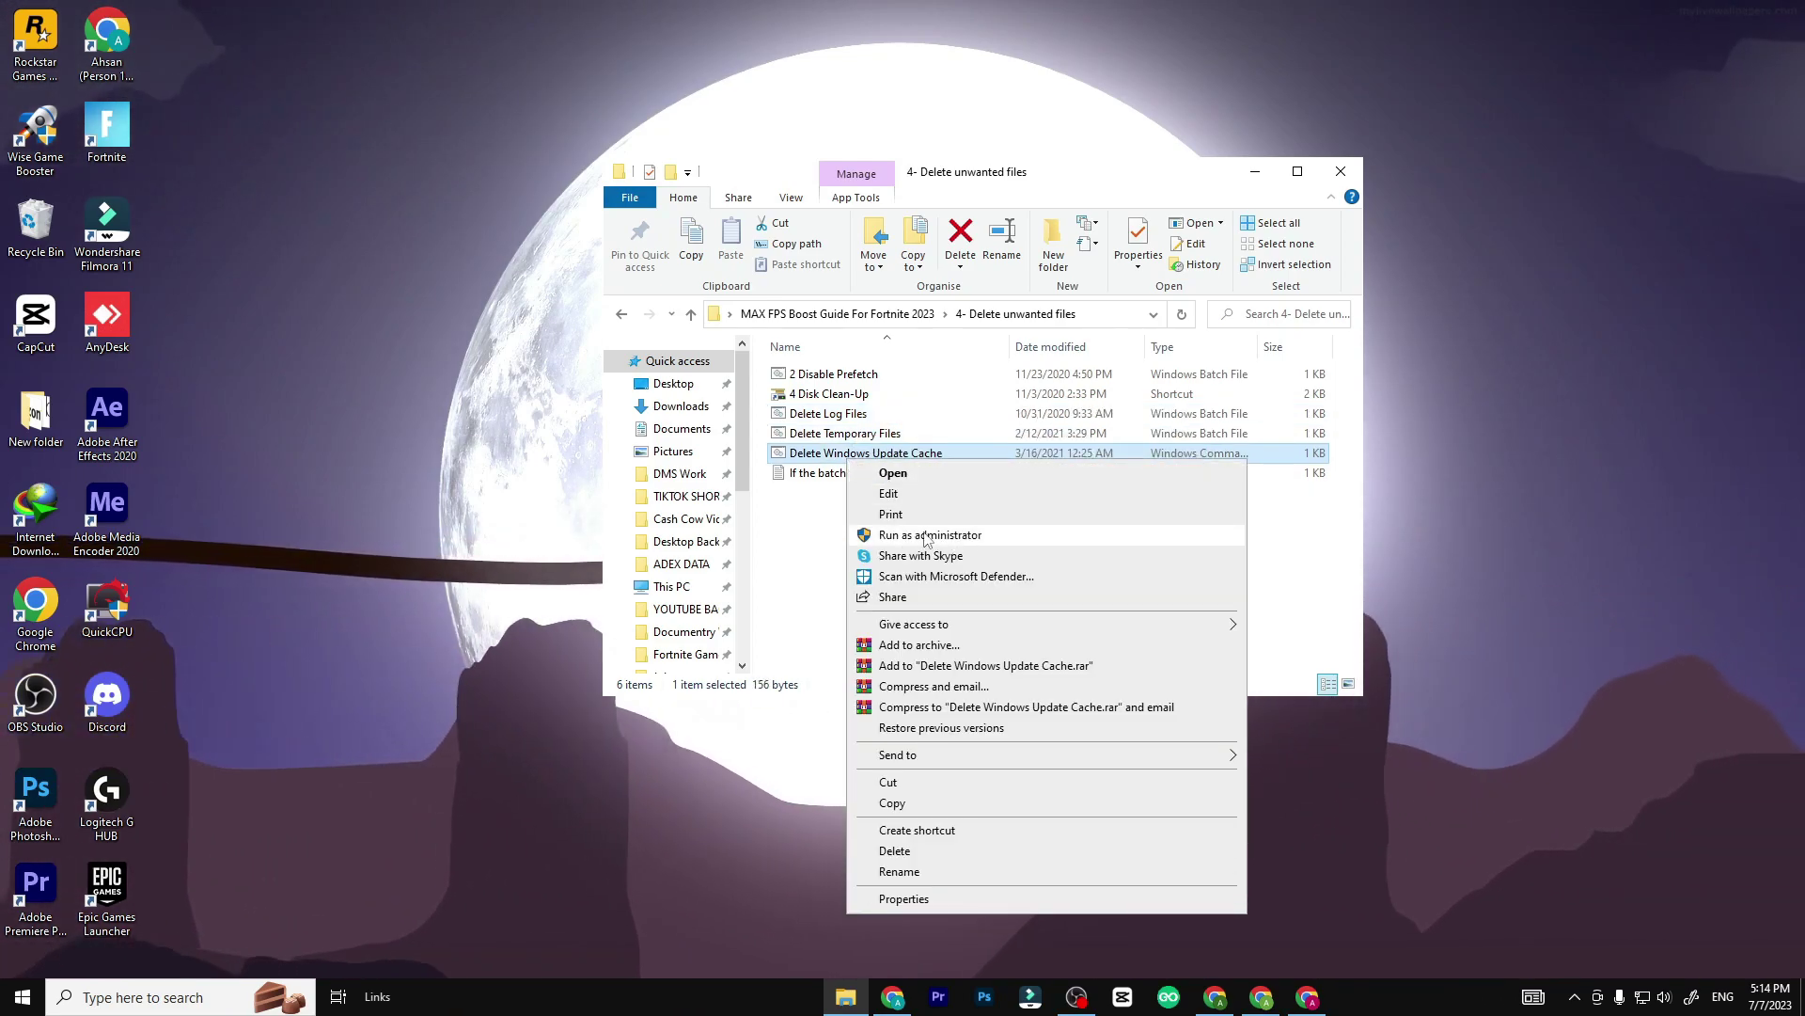
{"action": "left_click_drag", "start_coordinate": [835, 522], "coordinate": [840, 454]}
Open Ultimate High Performance Code from the main guide folder and copy its powercfg -duplicatescheme line.
{"action": "key", "text": "alt+Left"}
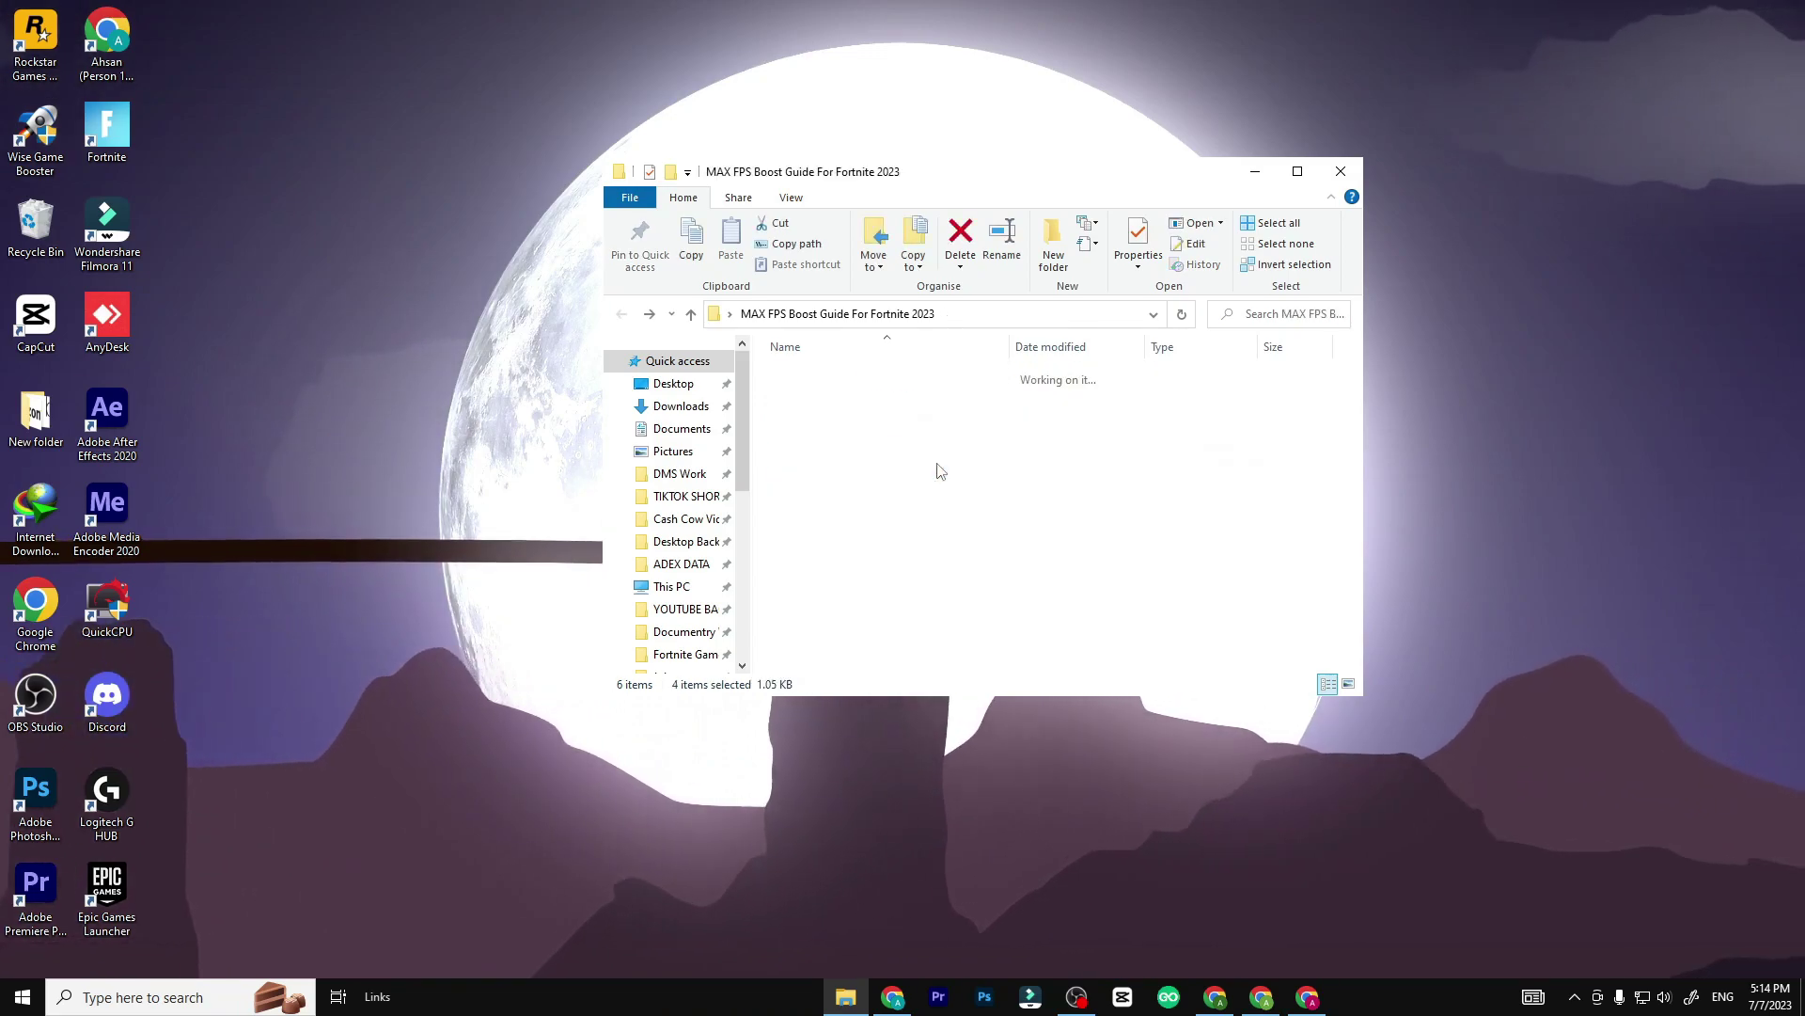
{"action": "double_click", "coordinate": [851, 473]}
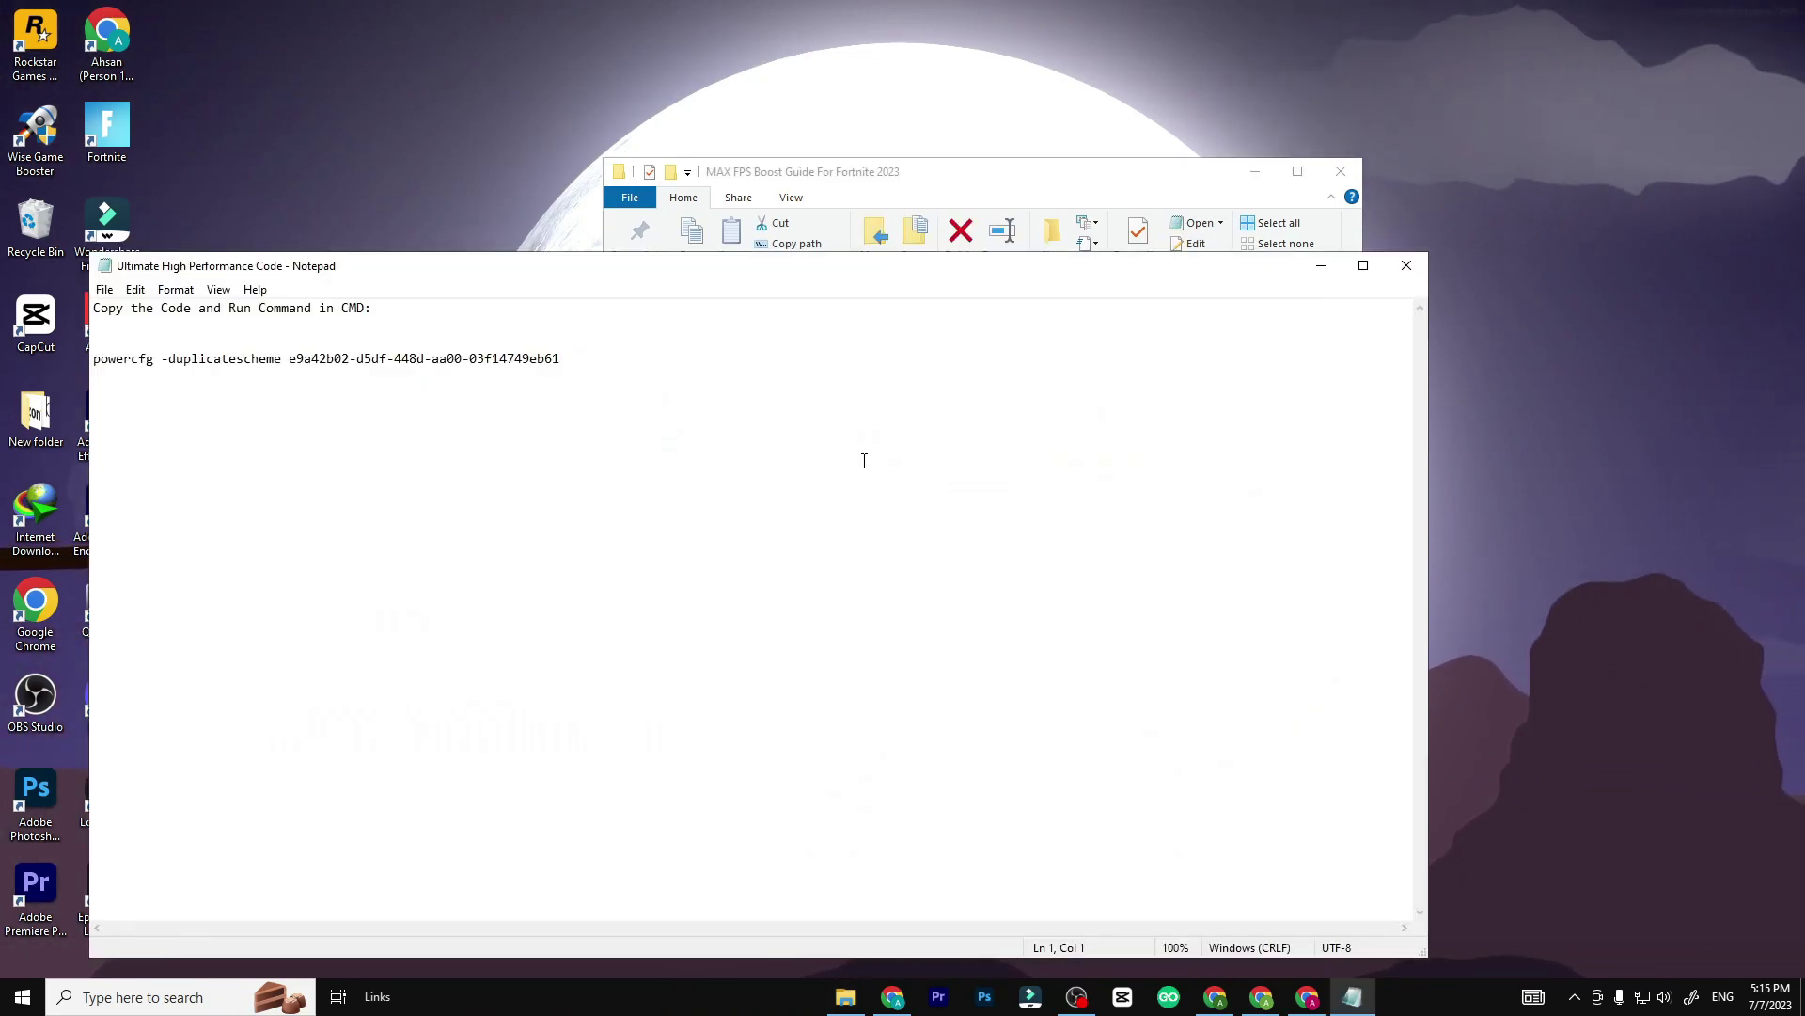
{"action": "left_click_drag", "start_coordinate": [576, 366], "coordinate": [118, 366]}
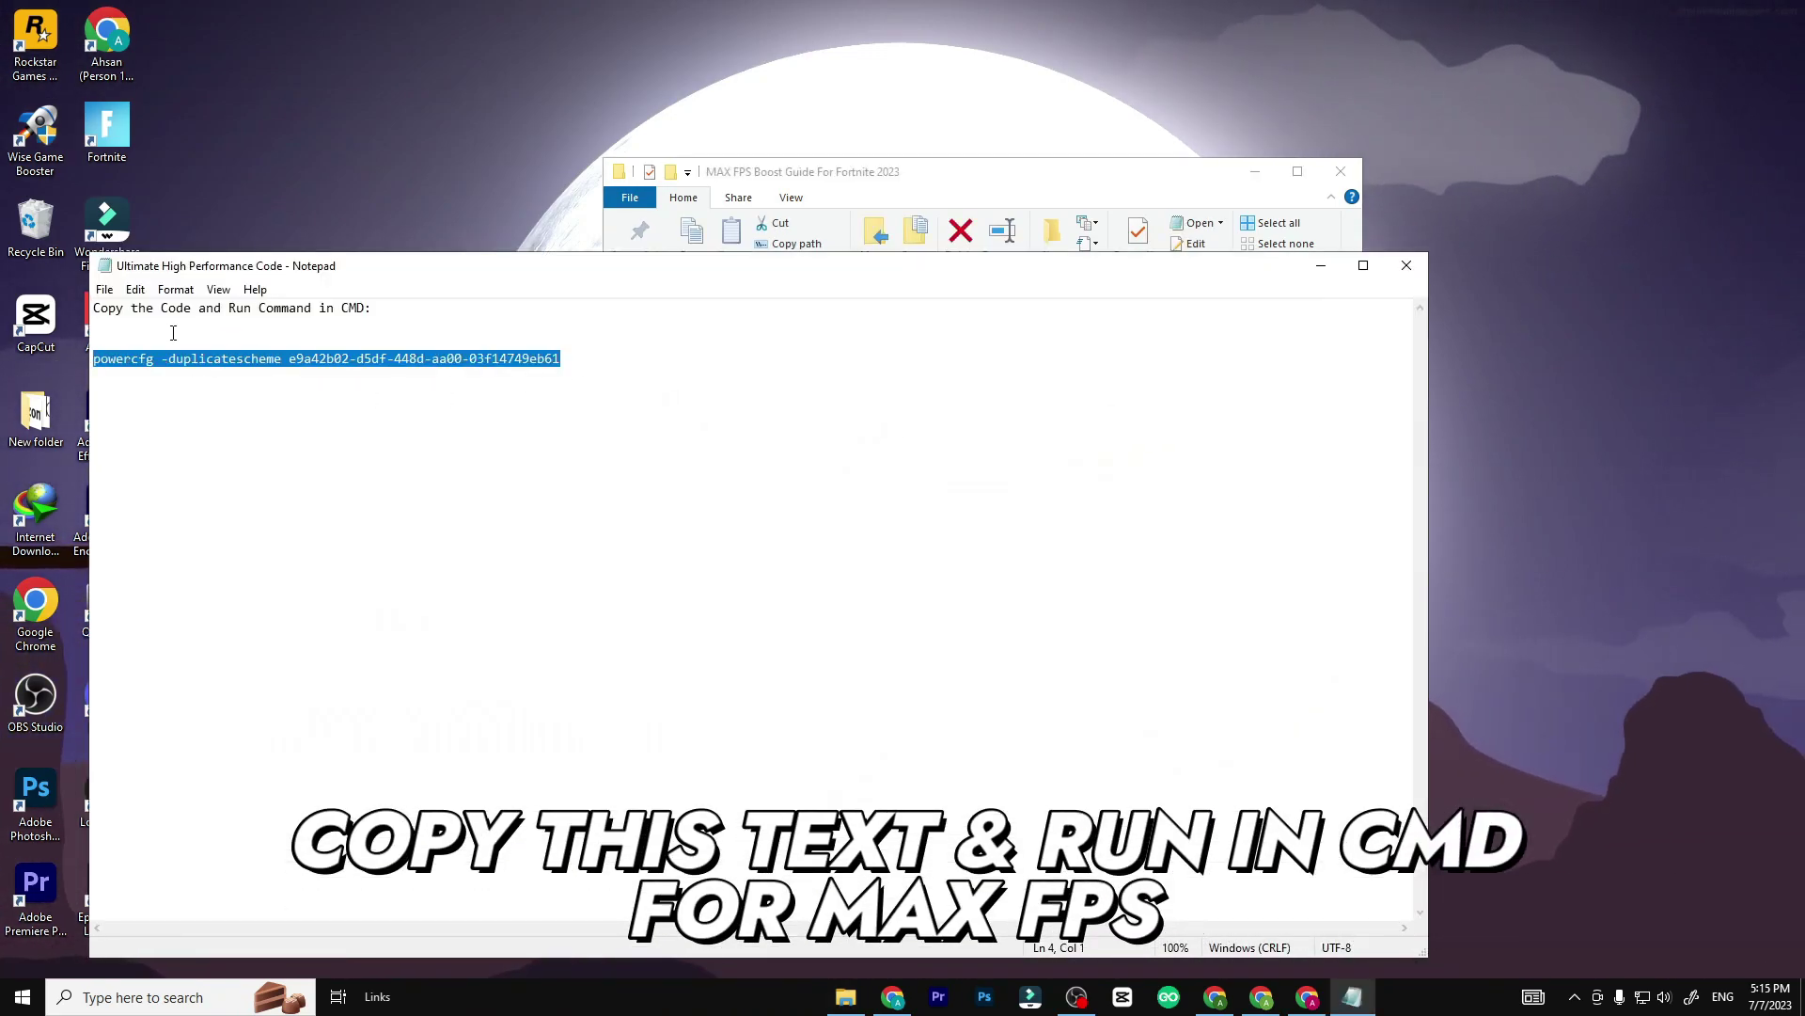
{"action": "right_click", "coordinate": [284, 364]}
{"action": "left_click", "coordinate": [331, 423]}
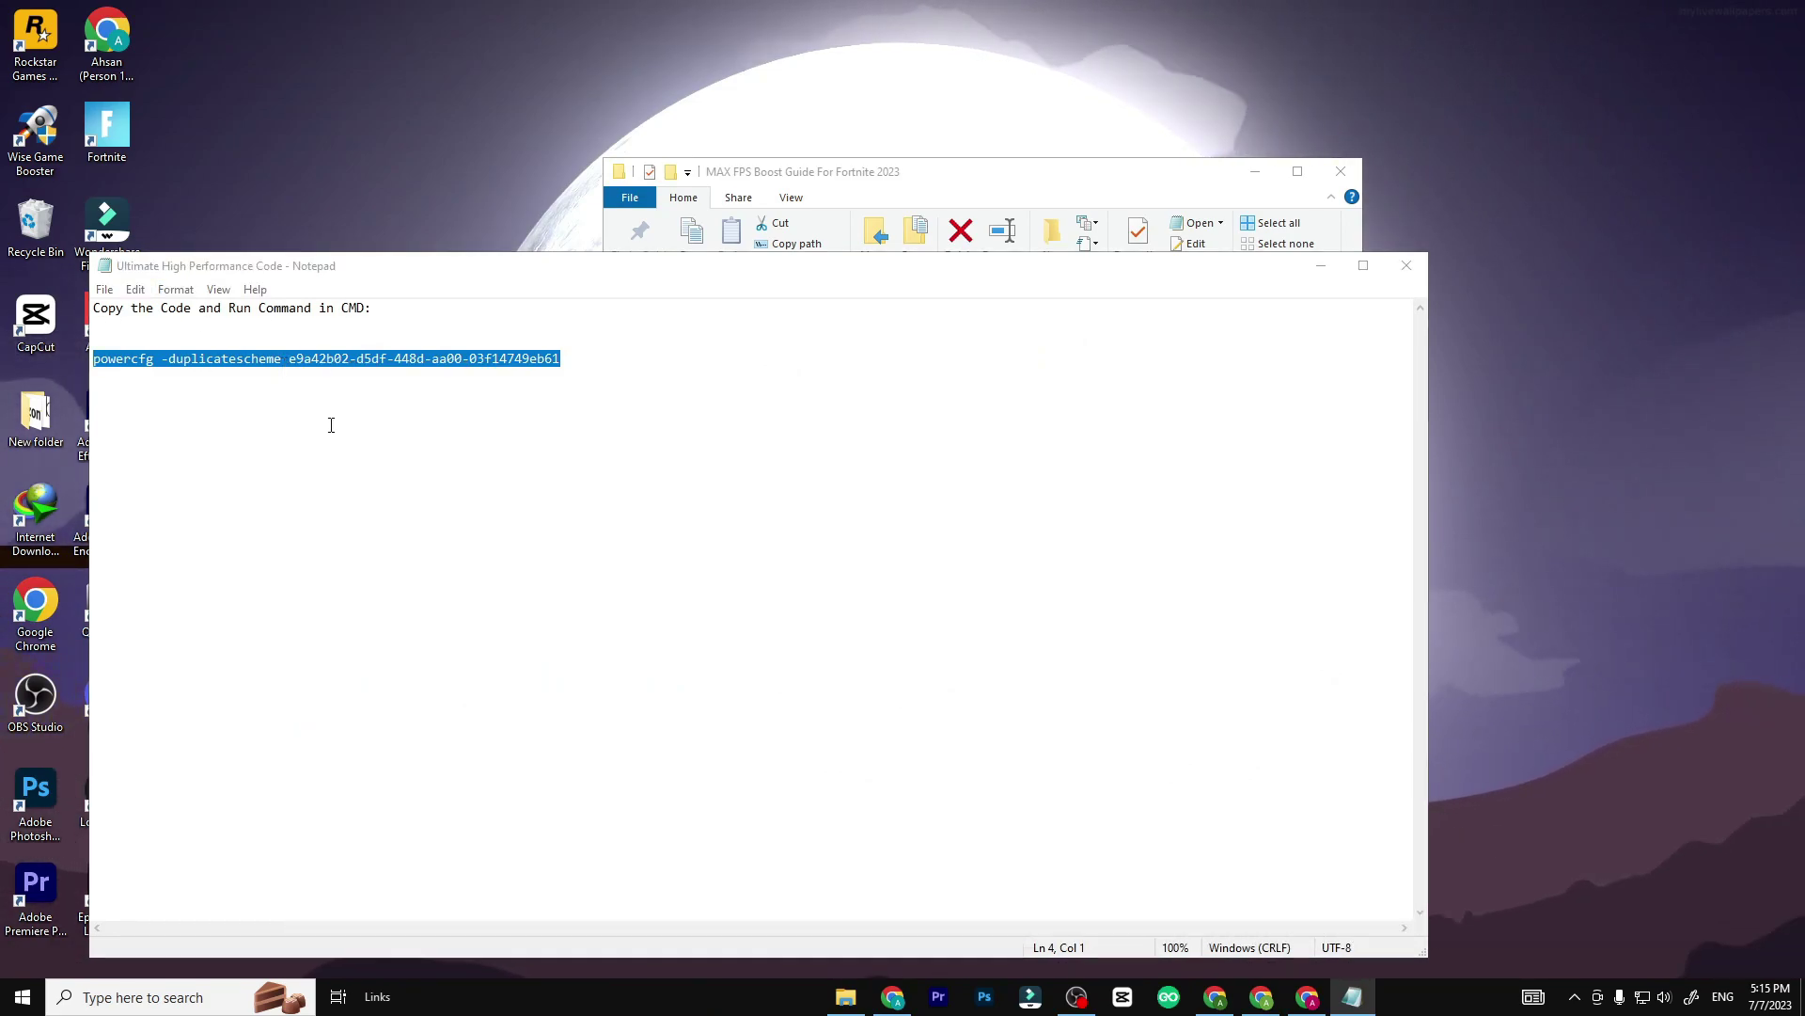
Run powercfg -duplicatescheme e9a42b02-d5df-448d-aa00-03f14749eb61 in Command Prompt as administrator, and close Command Prompt and Notepad.
{"action": "key", "text": "super"}
{"action": "type", "text": "cmd"}
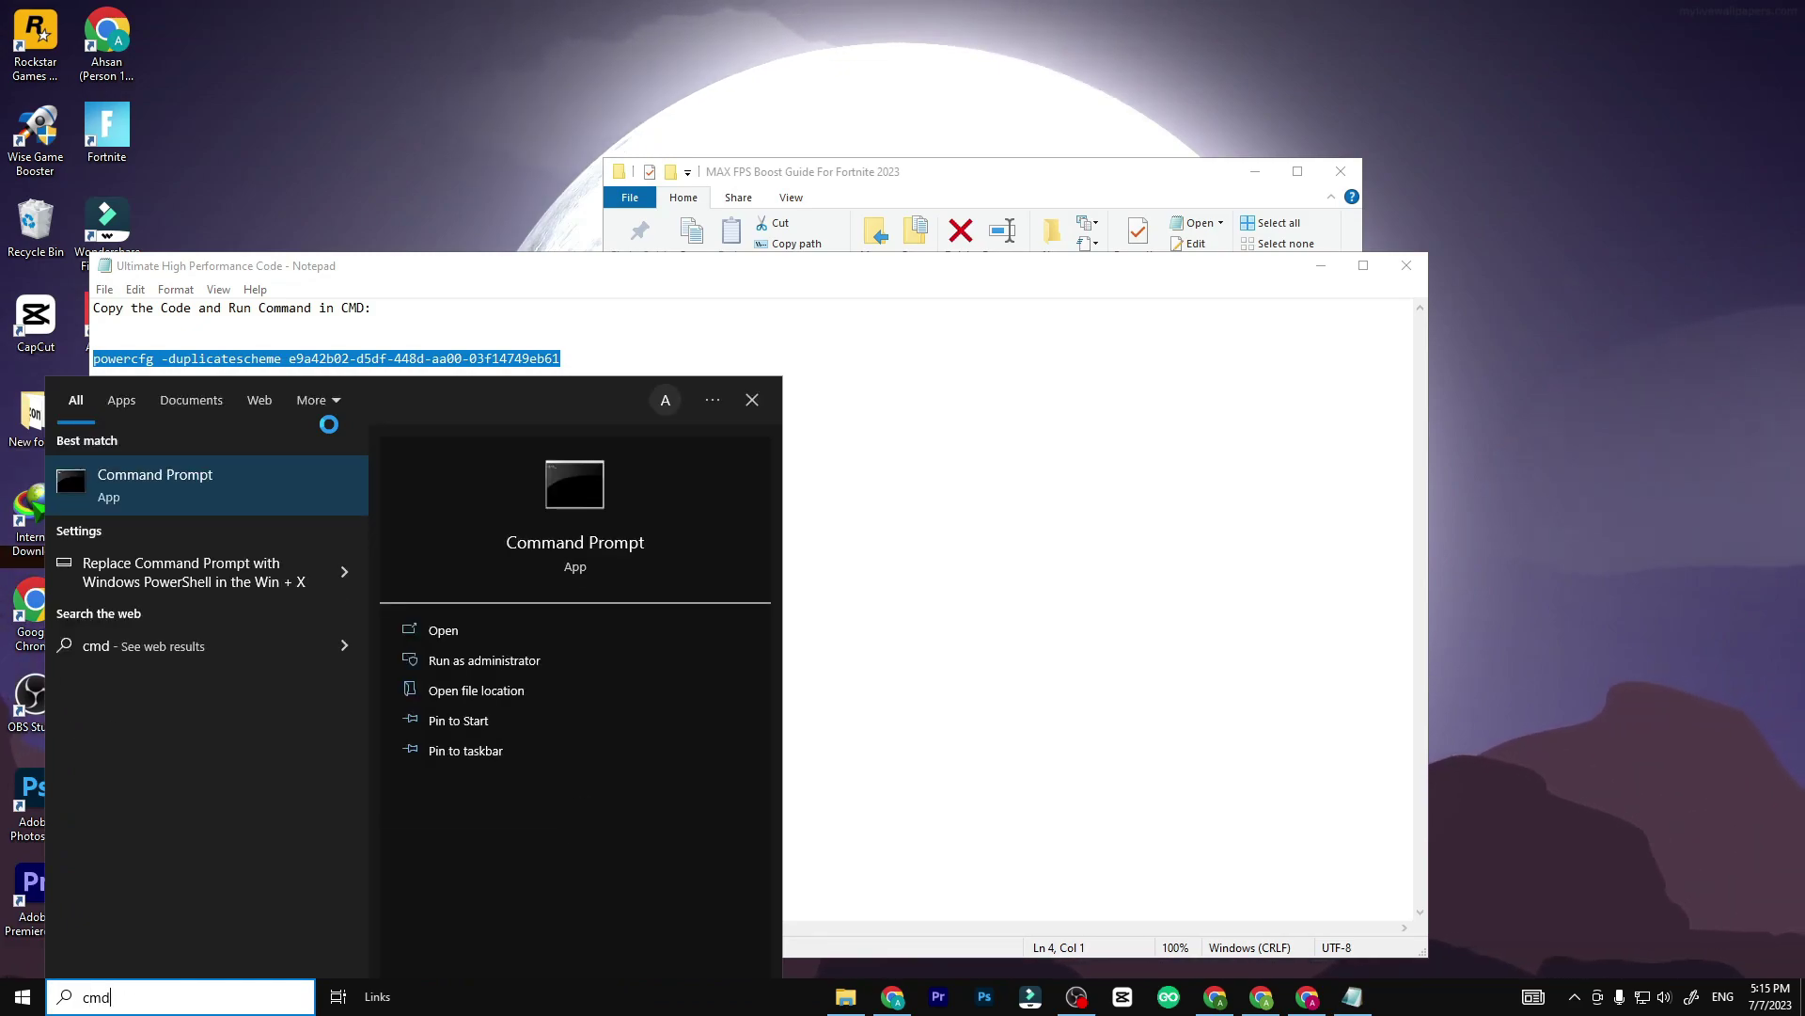
{"action": "left_click", "coordinate": [484, 661]}
{"action": "left_click", "coordinate": [879, 627]}
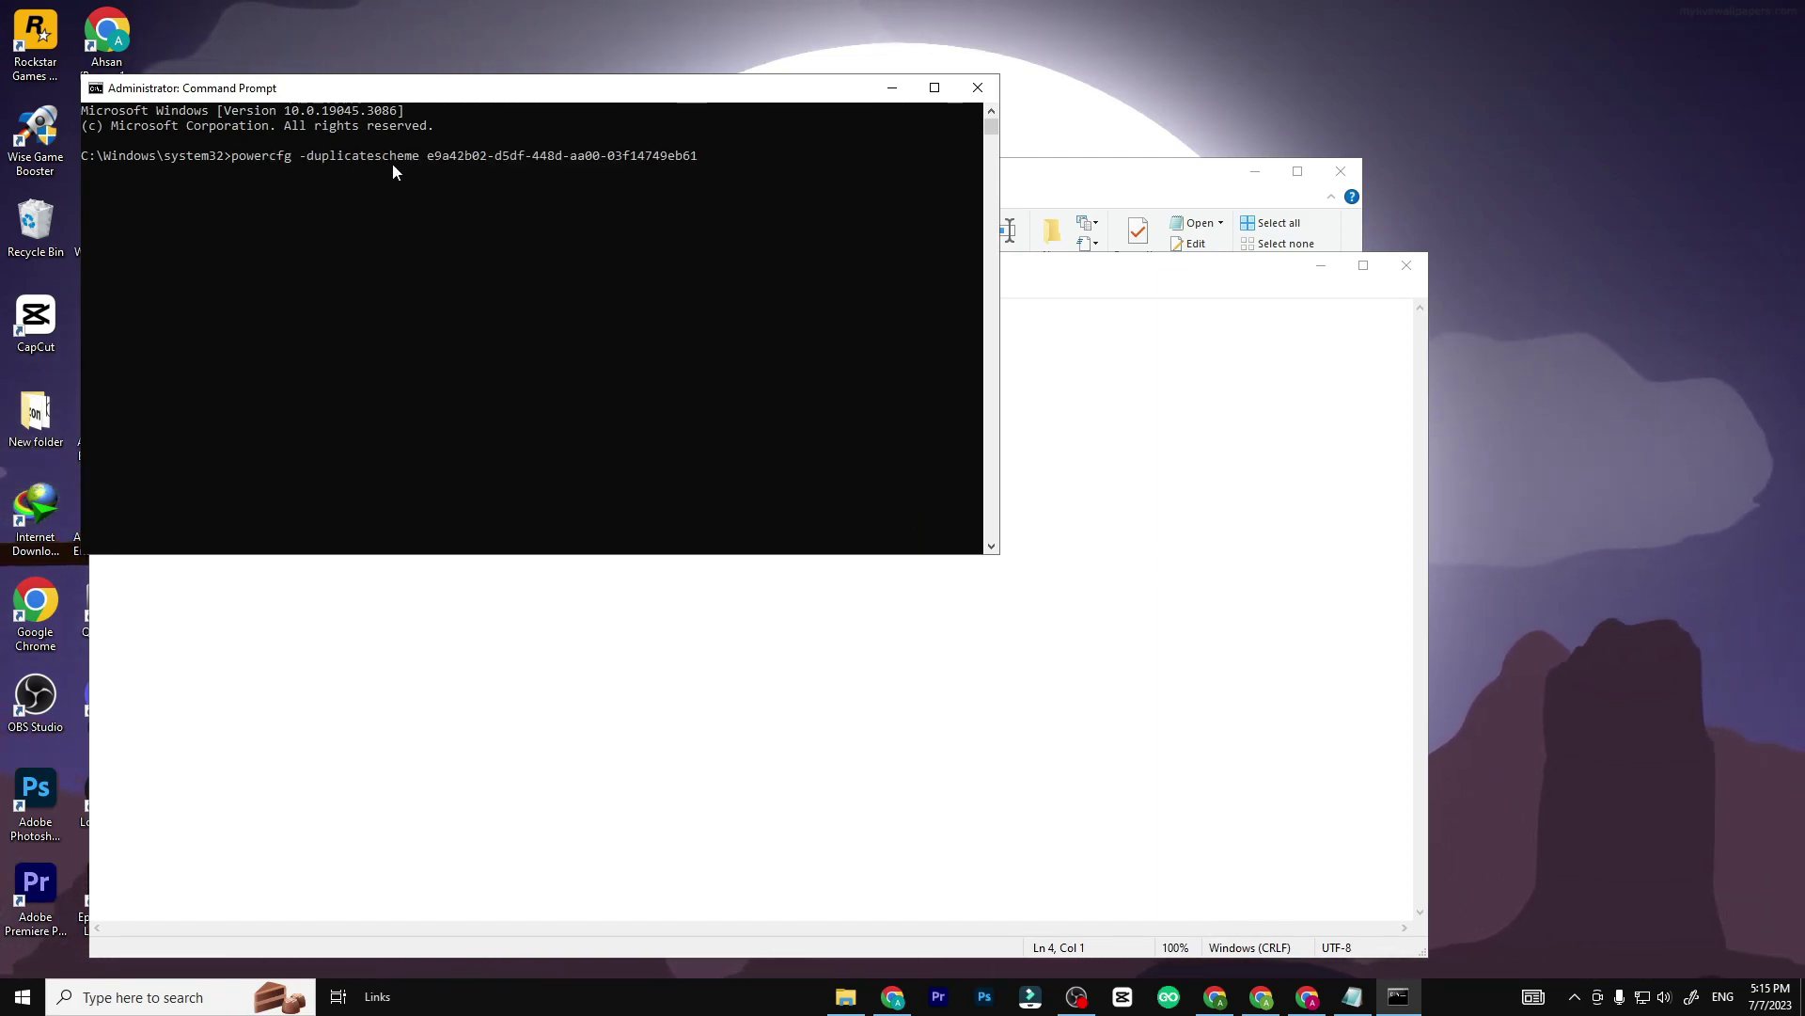
{"action": "key", "text": "Return"}
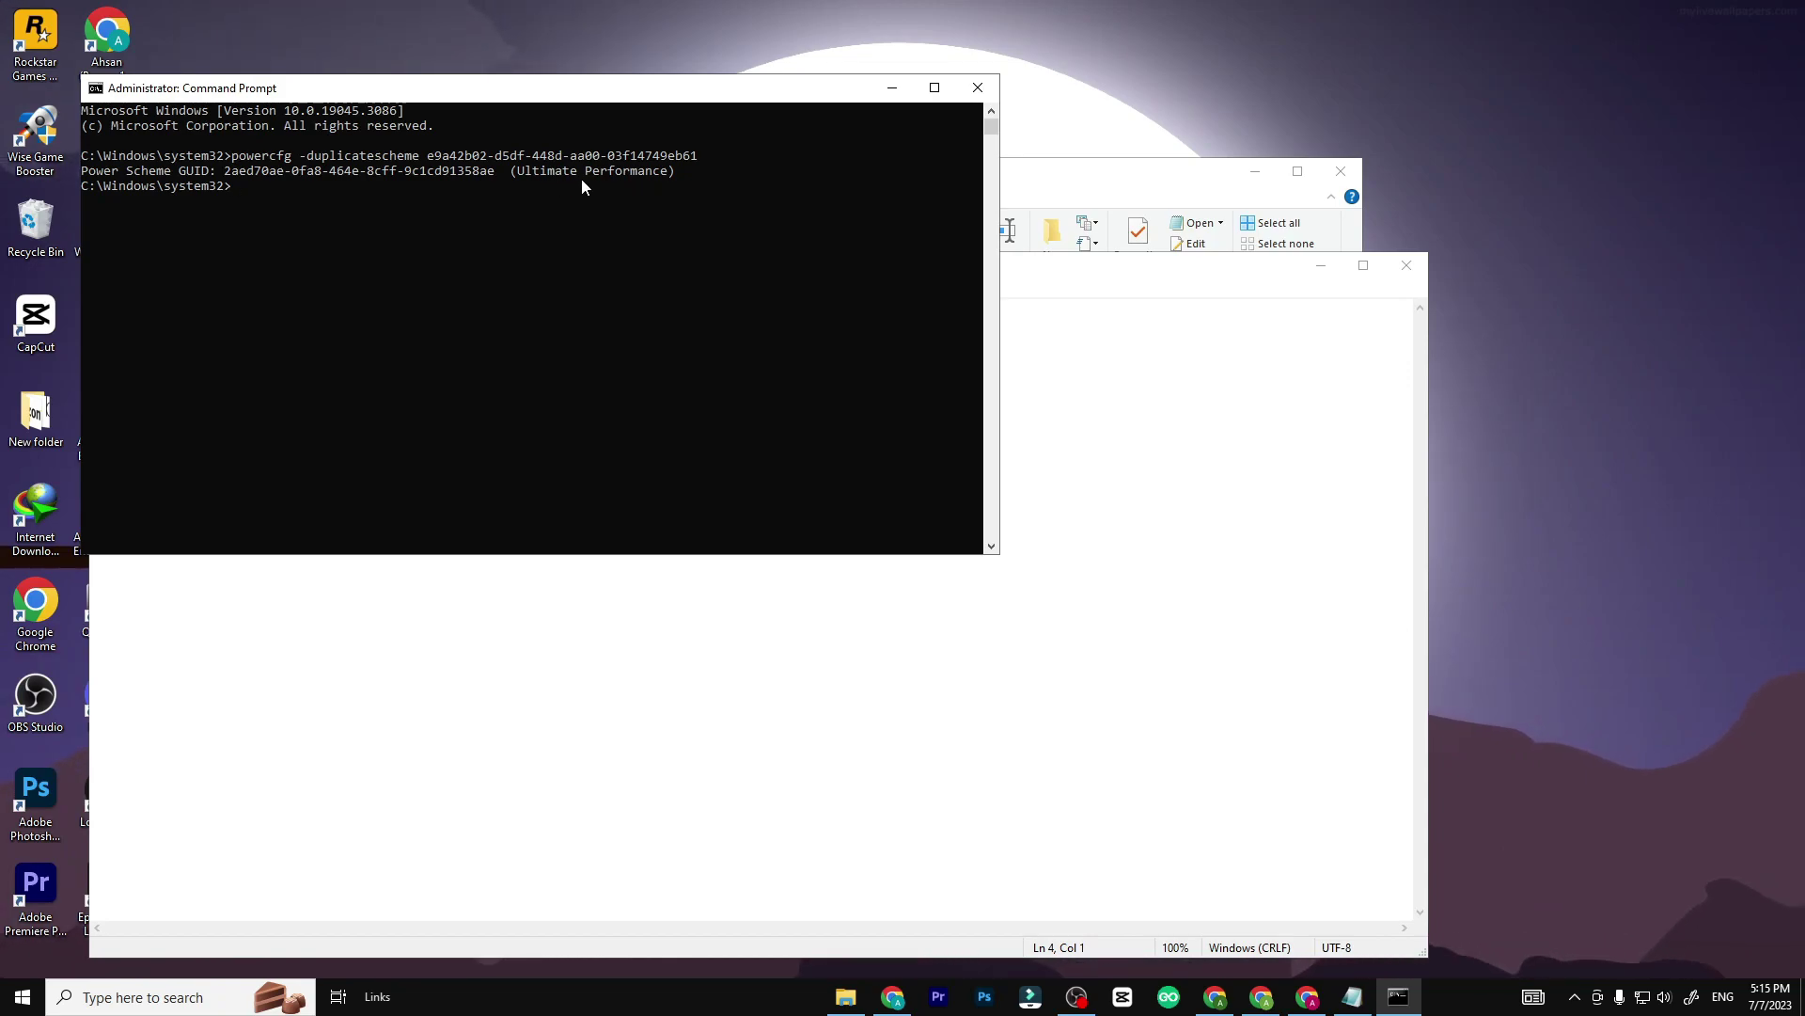
{"action": "left_click", "coordinate": [976, 89]}
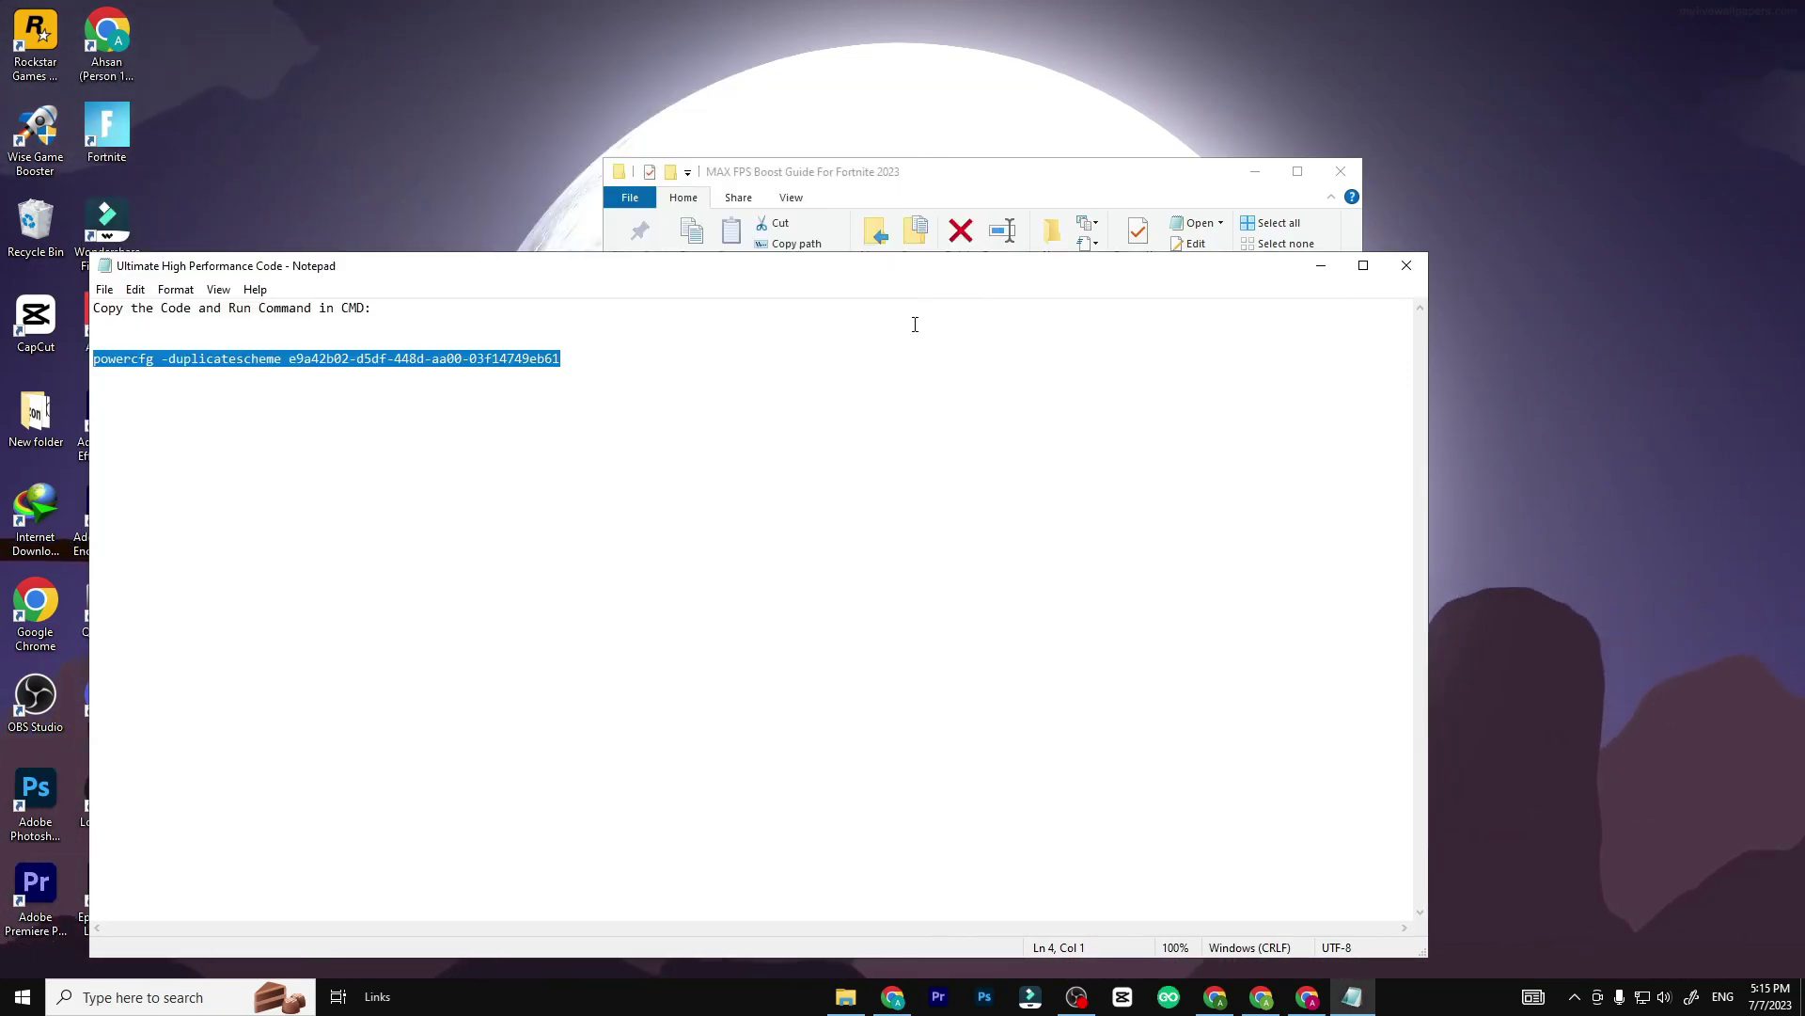
{"action": "left_click", "coordinate": [1407, 266]}
Launch Unpark CPU with permission to make changes and view its system power plan choices, keeping High performance.
{"action": "left_click", "coordinate": [885, 493]}
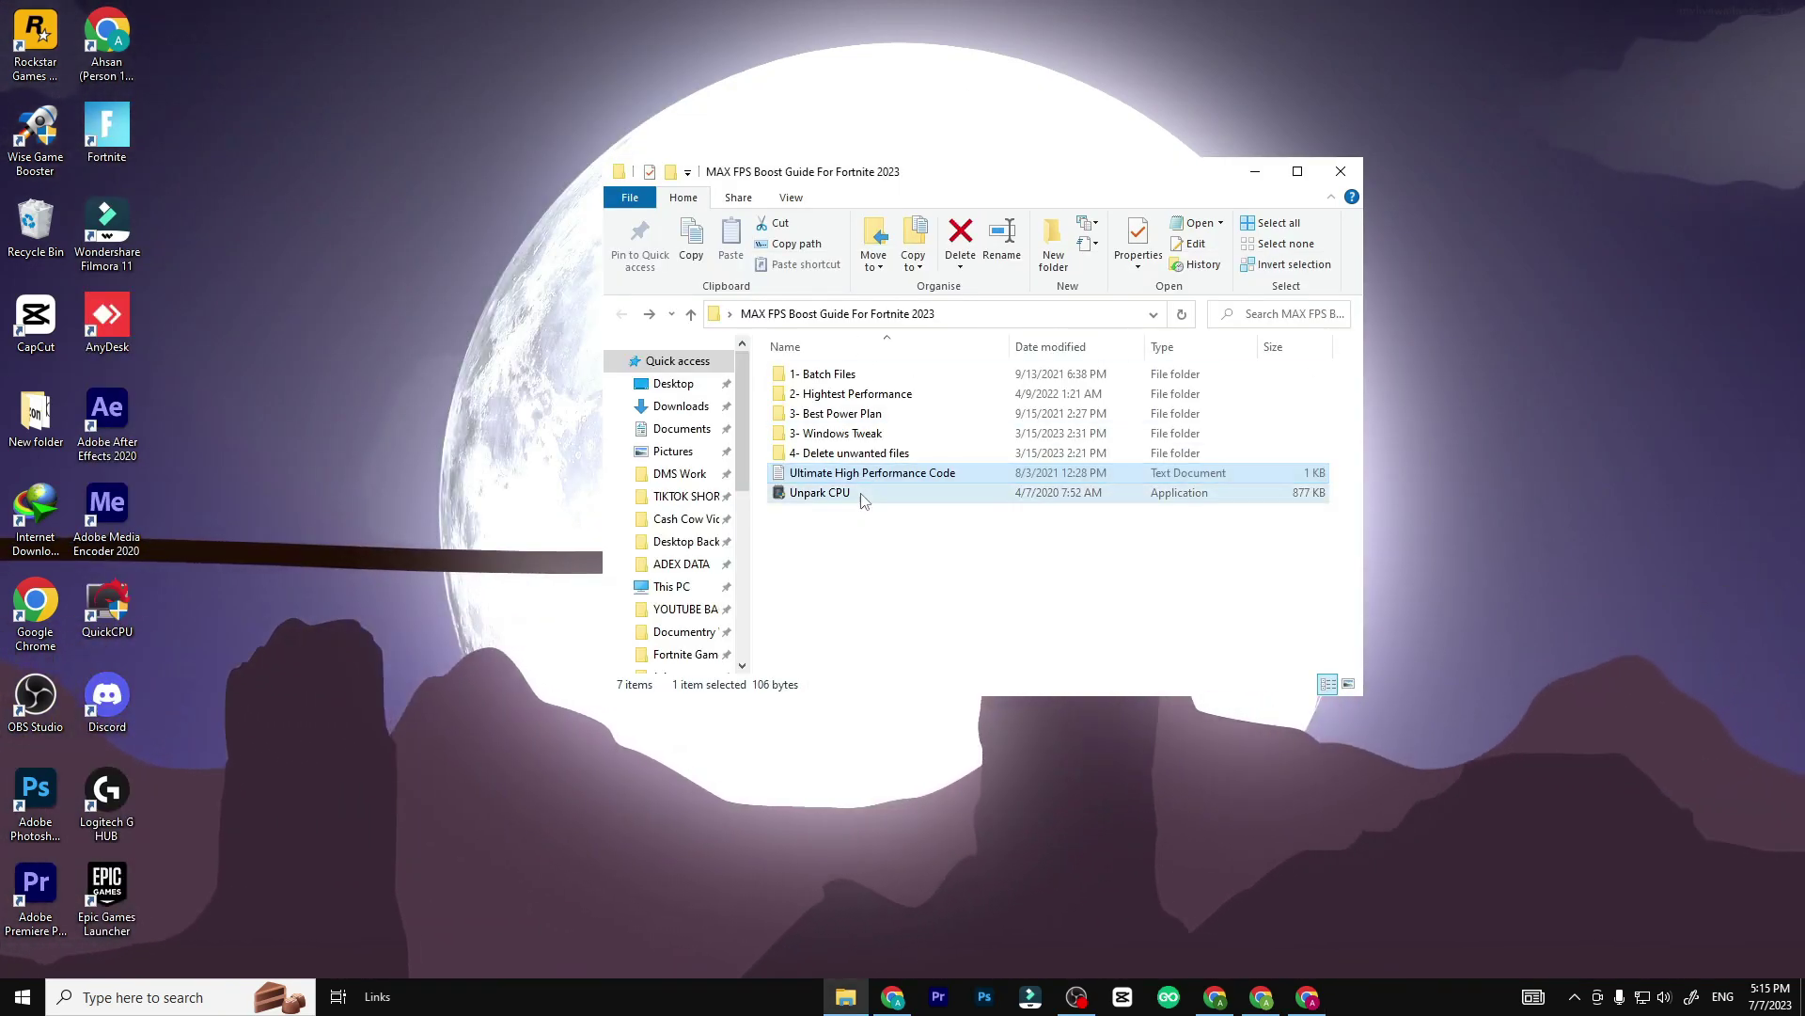
{"action": "double_click", "coordinate": [887, 494]}
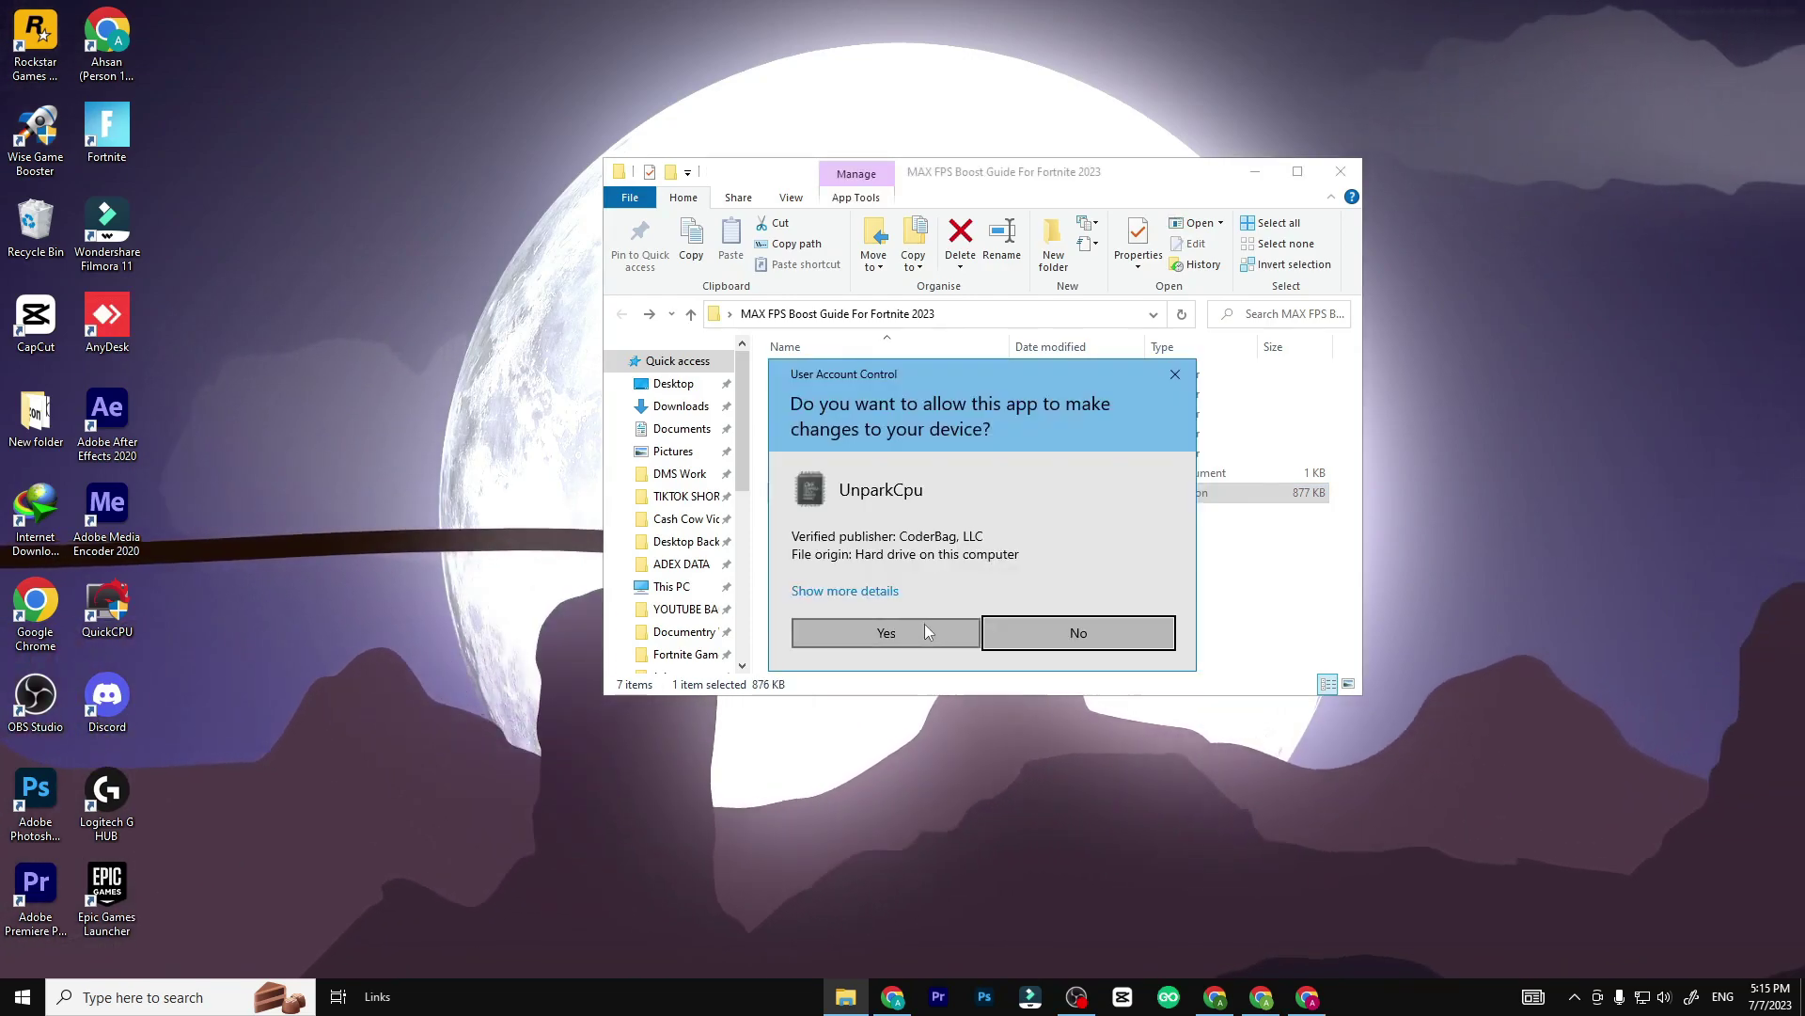
{"action": "left_click", "coordinate": [923, 624]}
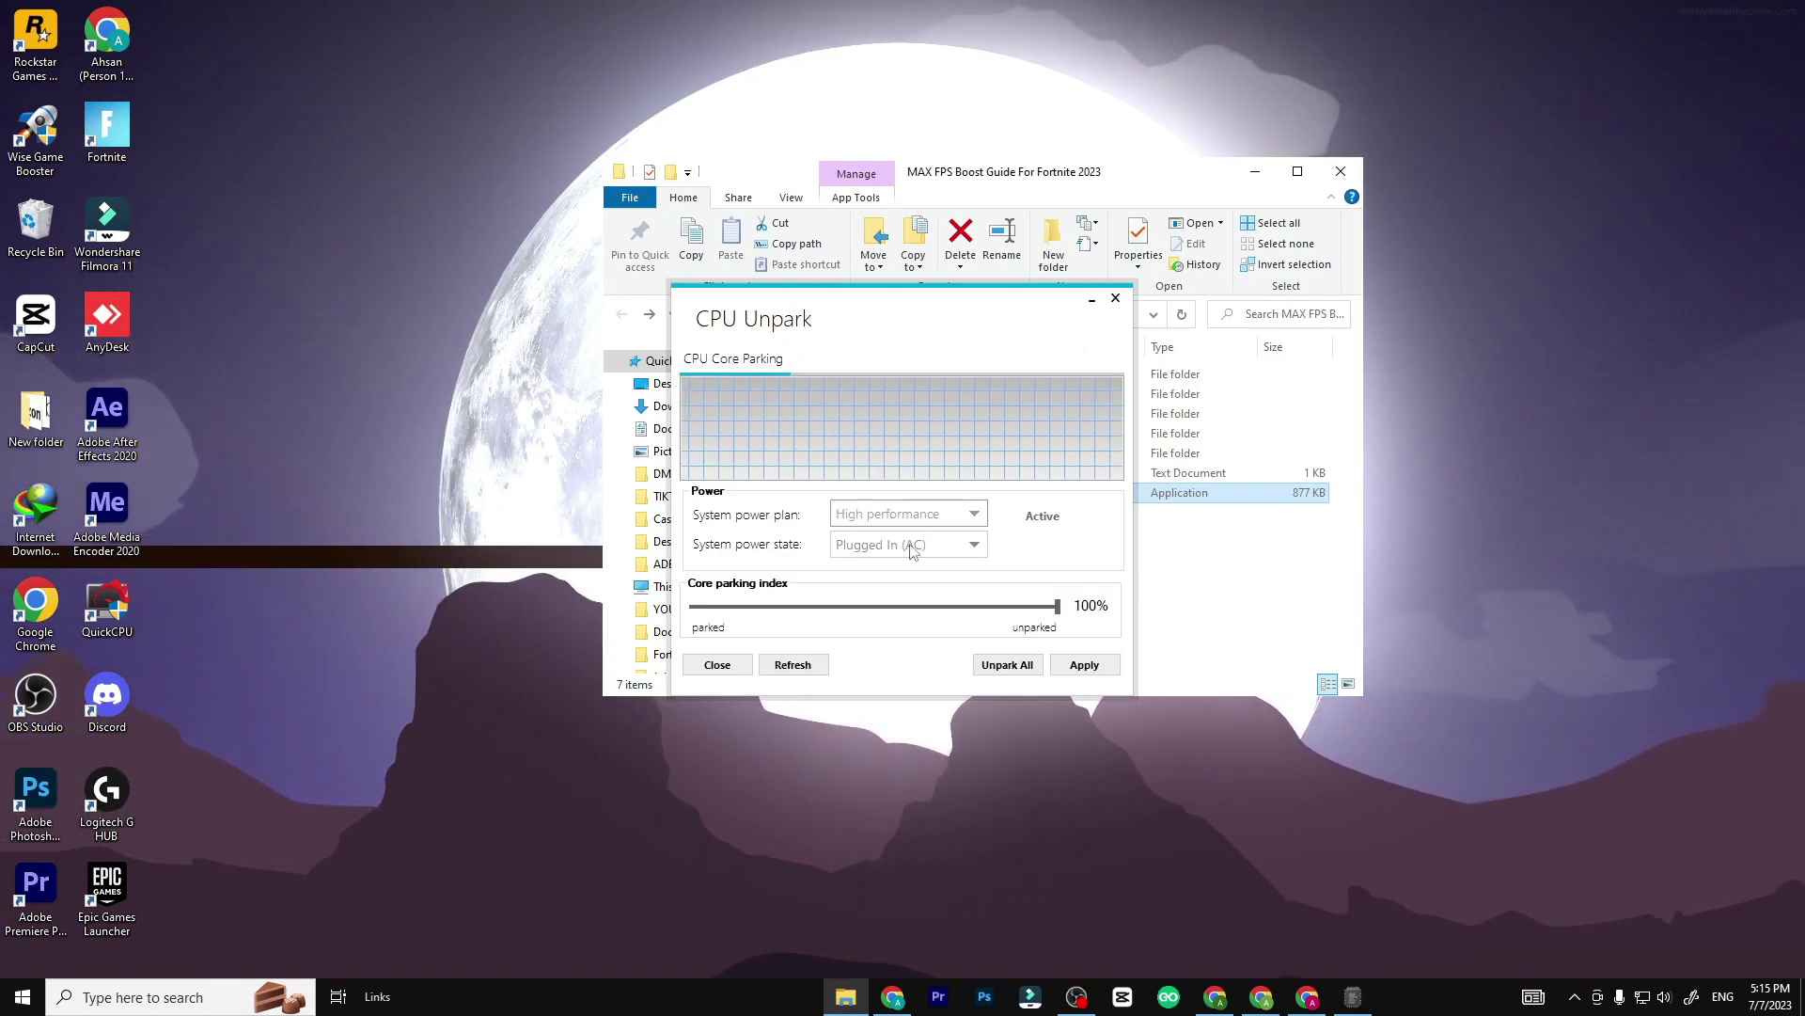
{"action": "left_click", "coordinate": [920, 517]}
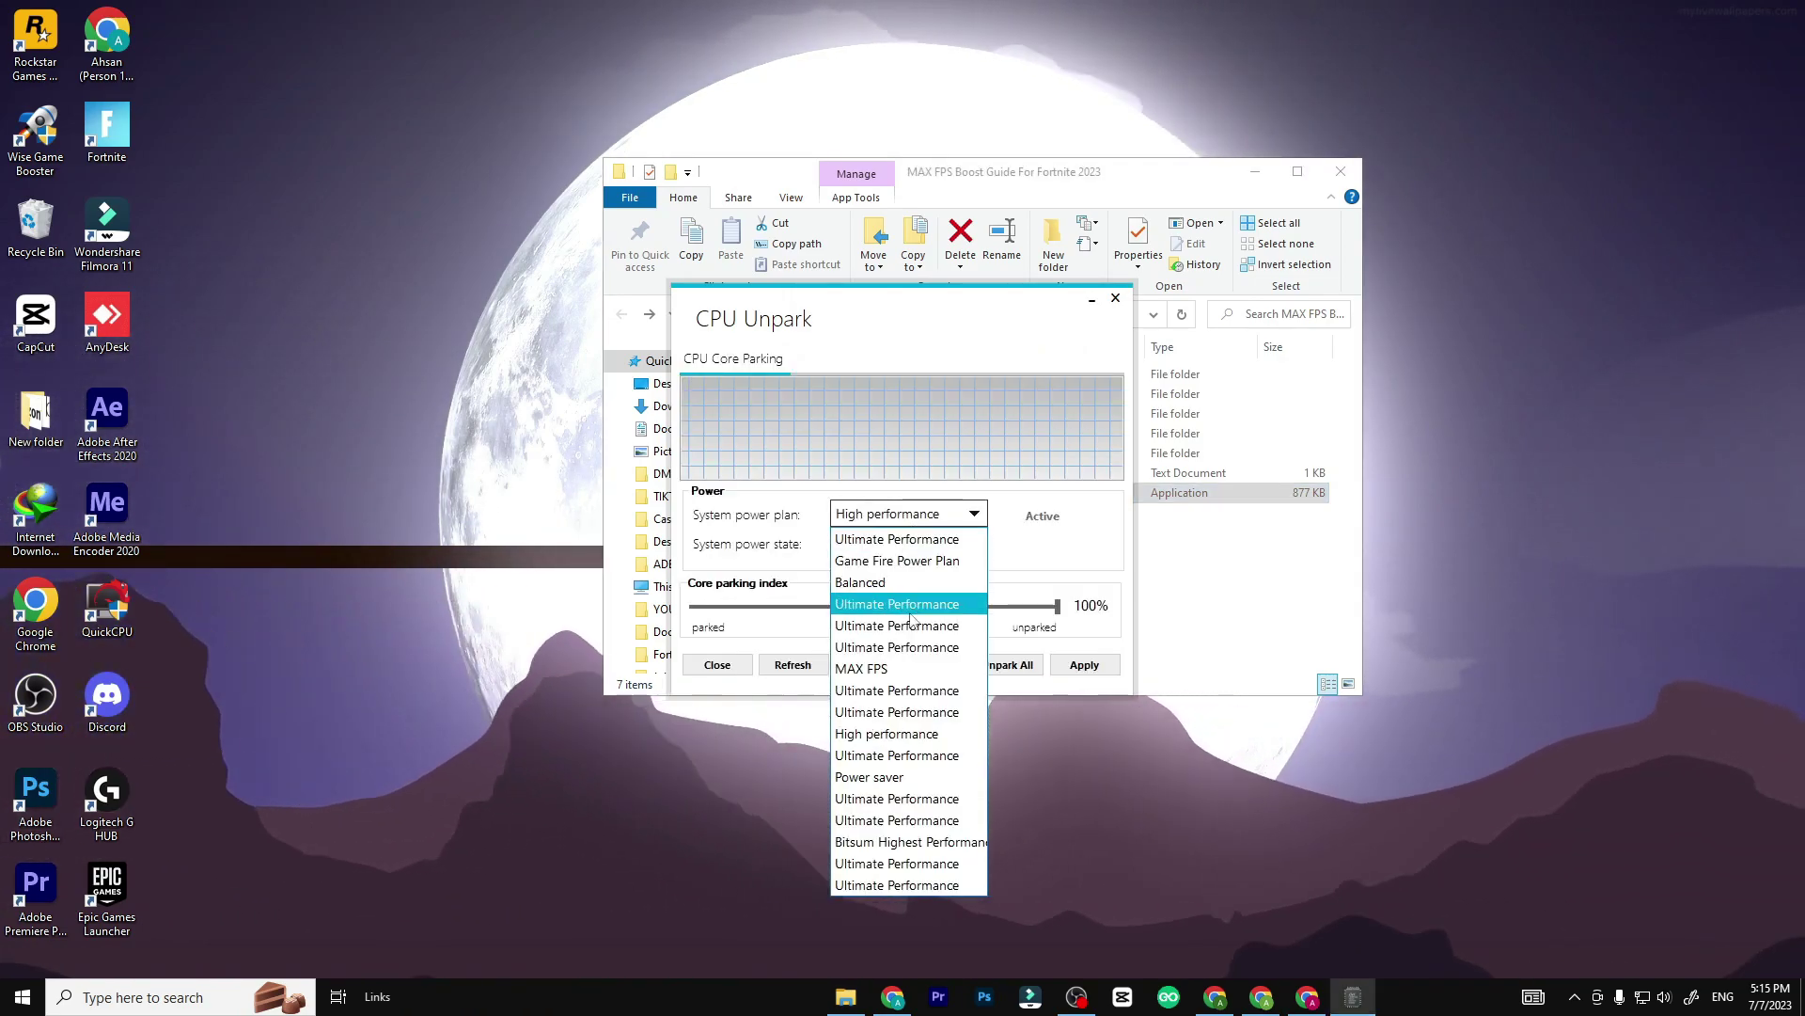
{"action": "left_click", "coordinate": [824, 519]}
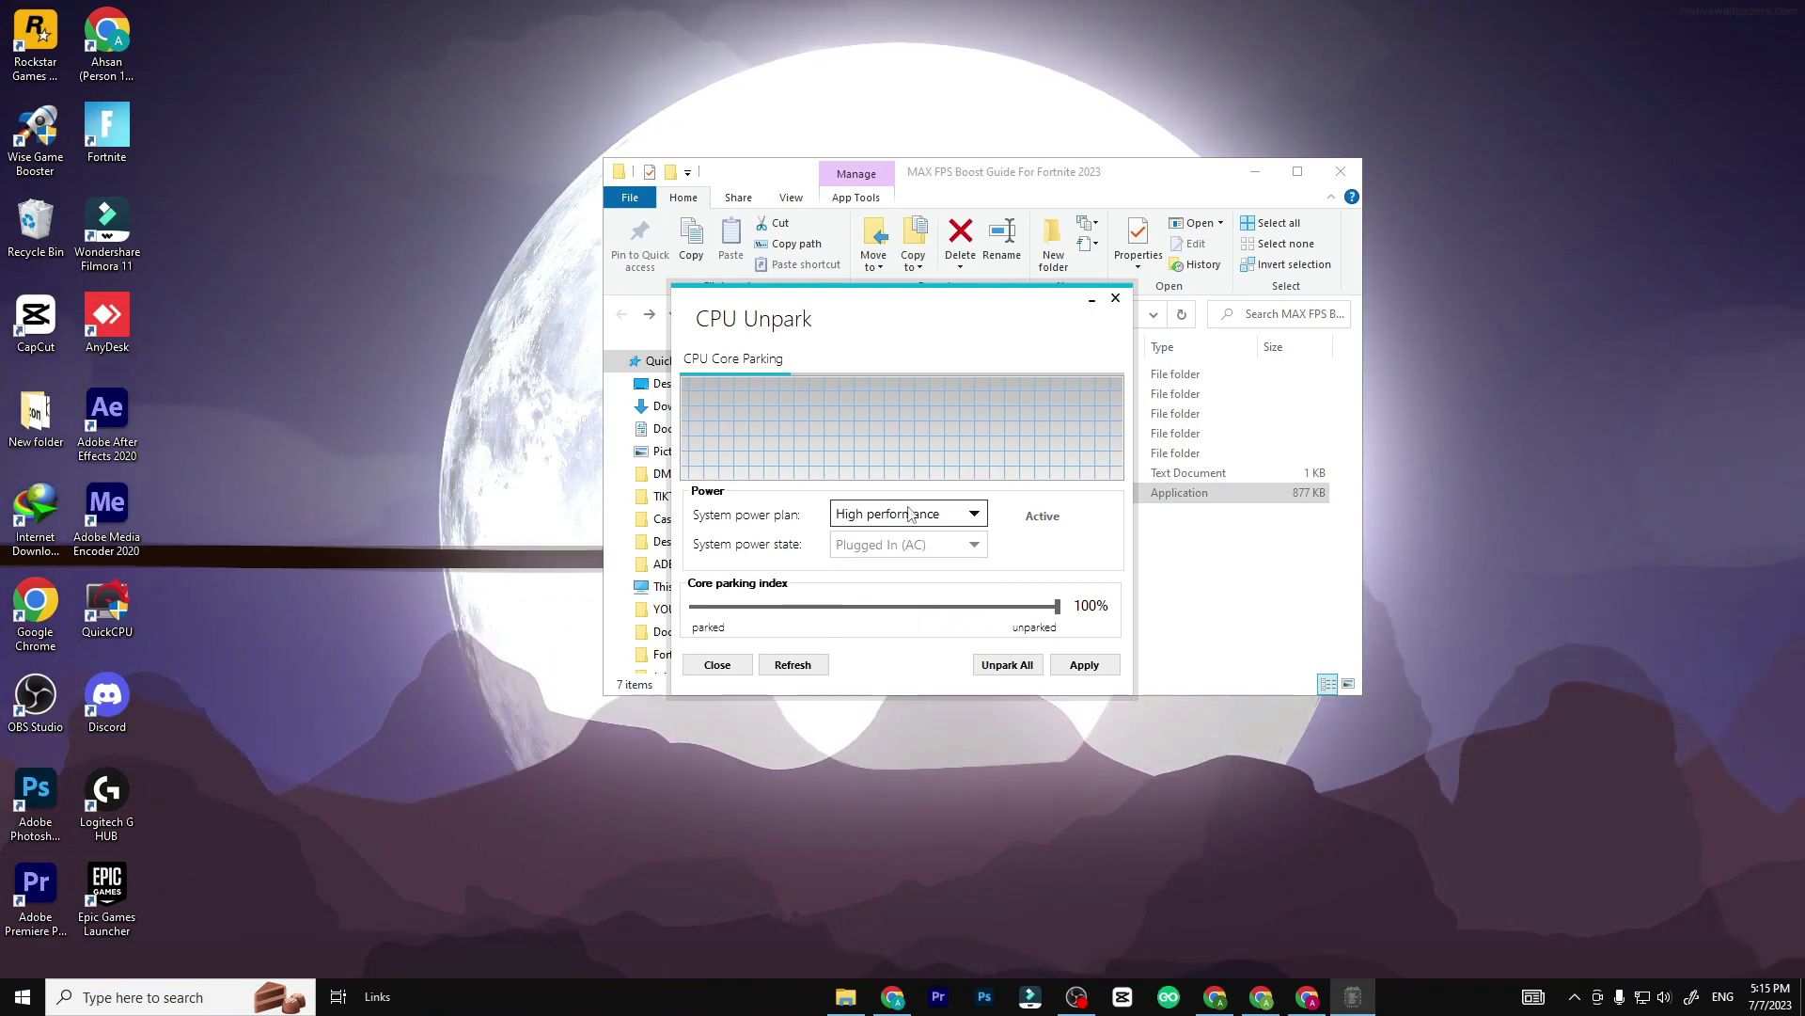
{"action": "left_click", "coordinate": [837, 515]}
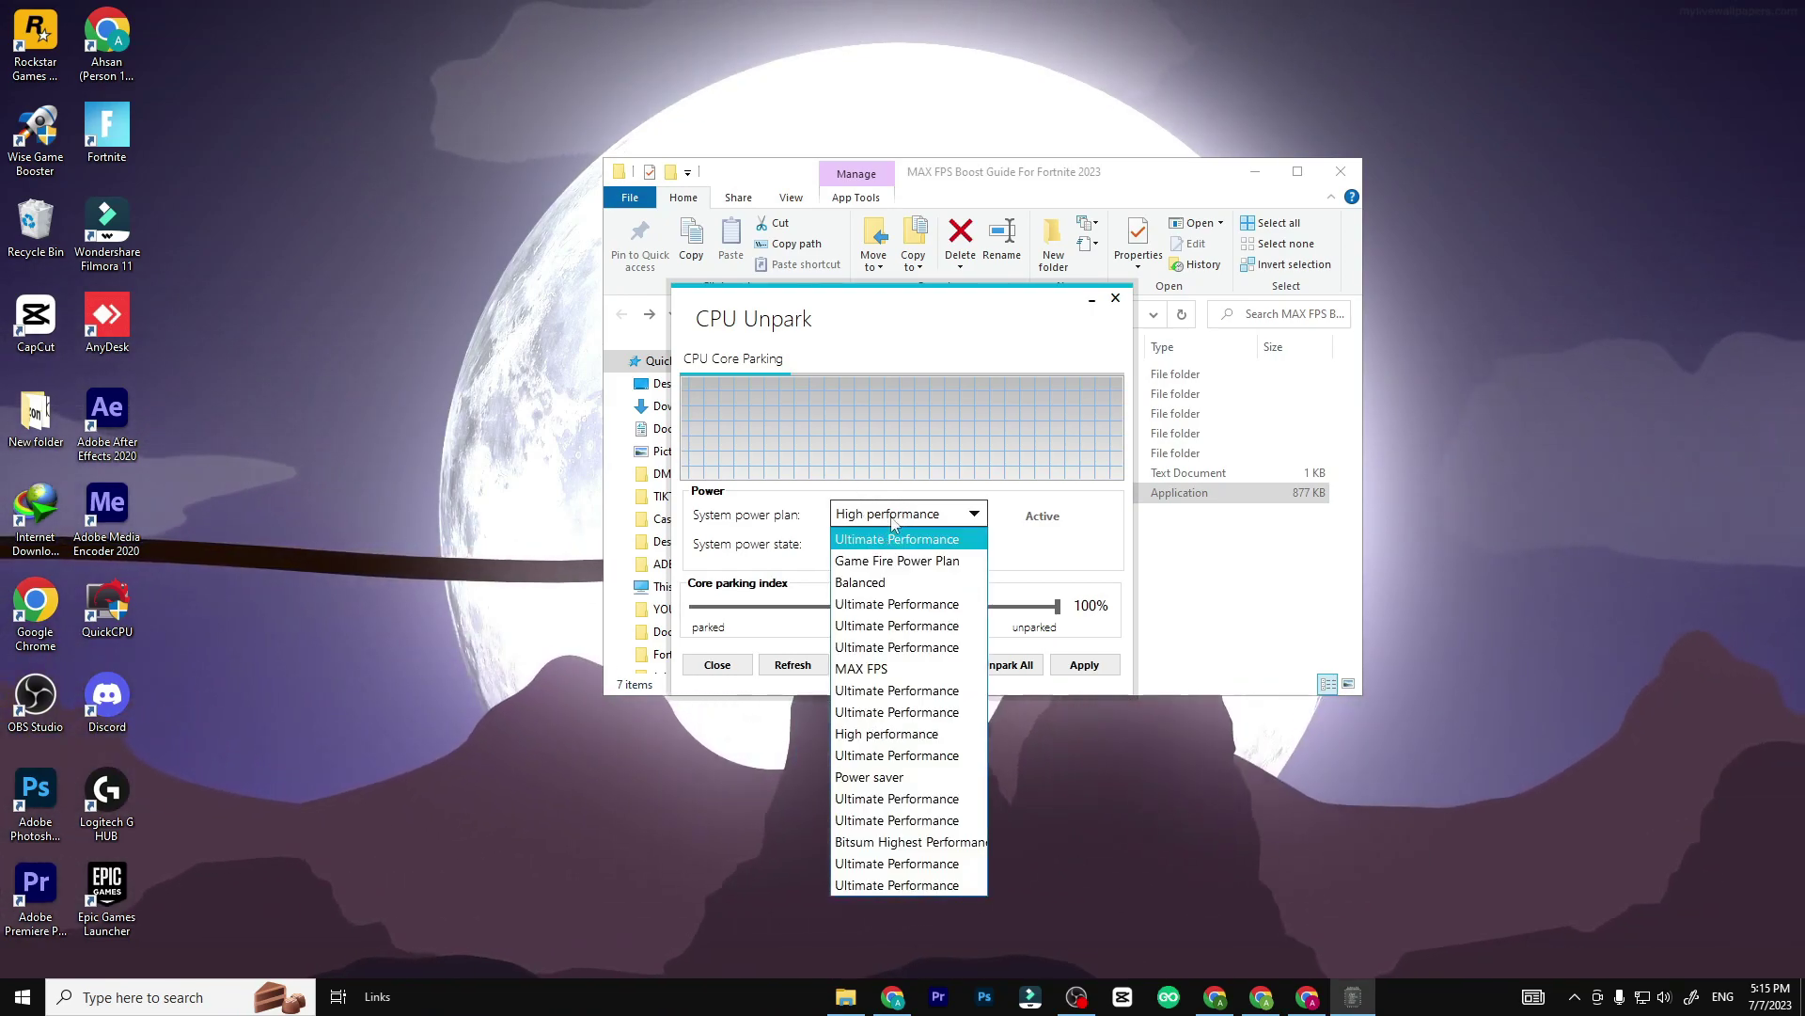
{"action": "left_click", "coordinate": [849, 500]}
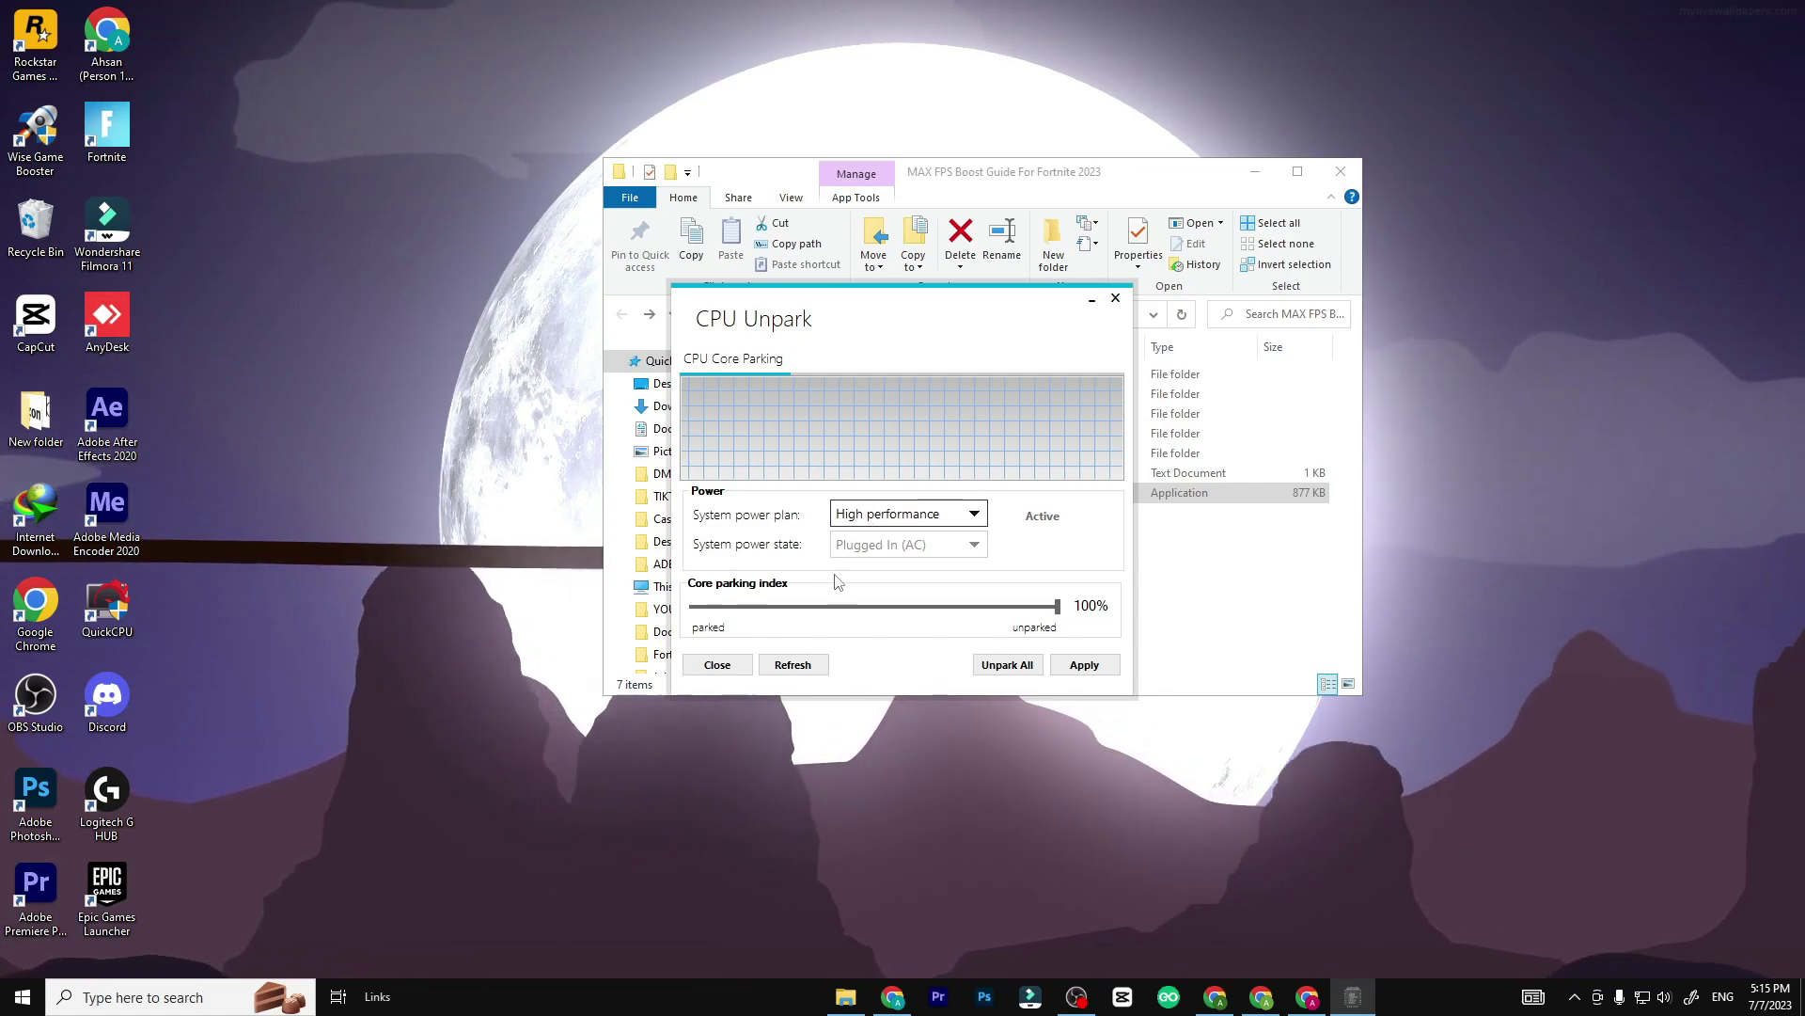
Keep the core parking index at 100%, unpark all CPU cores and apply the changes.
{"action": "mouse_move", "coordinate": [1057, 606]}
{"action": "left_mouse_down"}
{"action": "mouse_move", "coordinate": [955, 607]}
{"action": "mouse_move", "coordinate": [1061, 606]}
{"action": "left_mouse_up"}
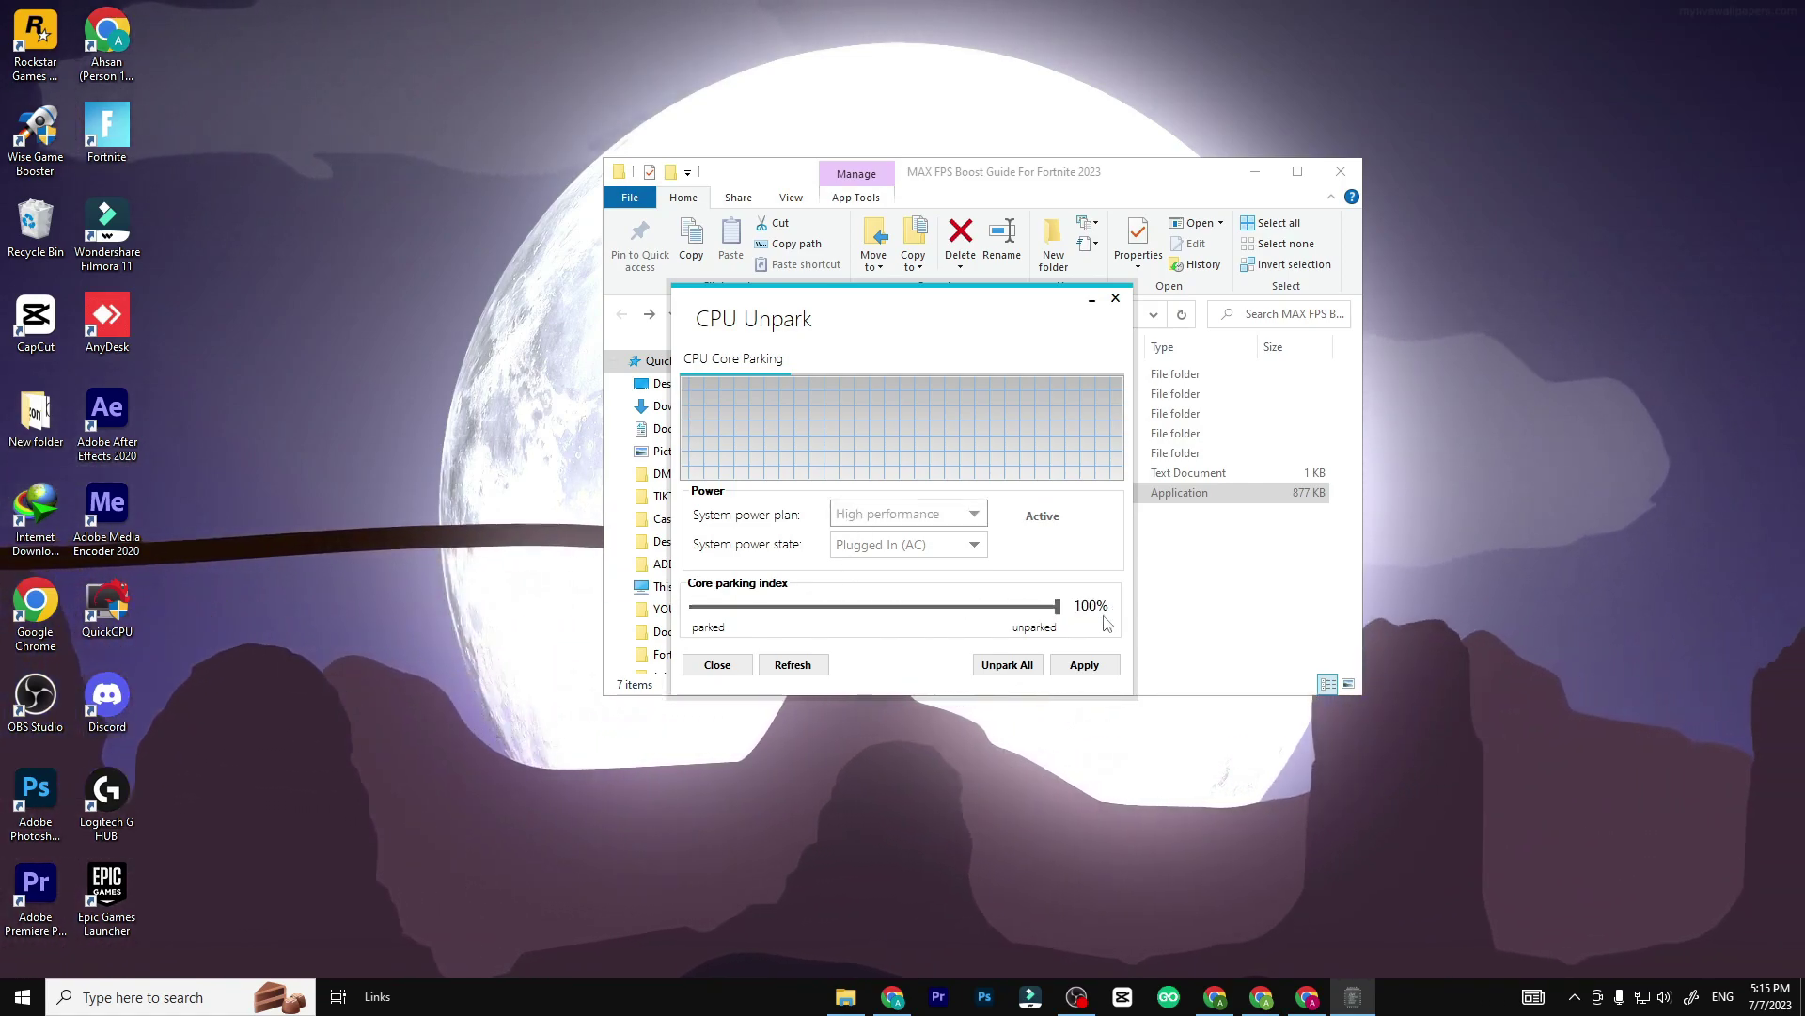
{"action": "left_click", "coordinate": [1007, 665]}
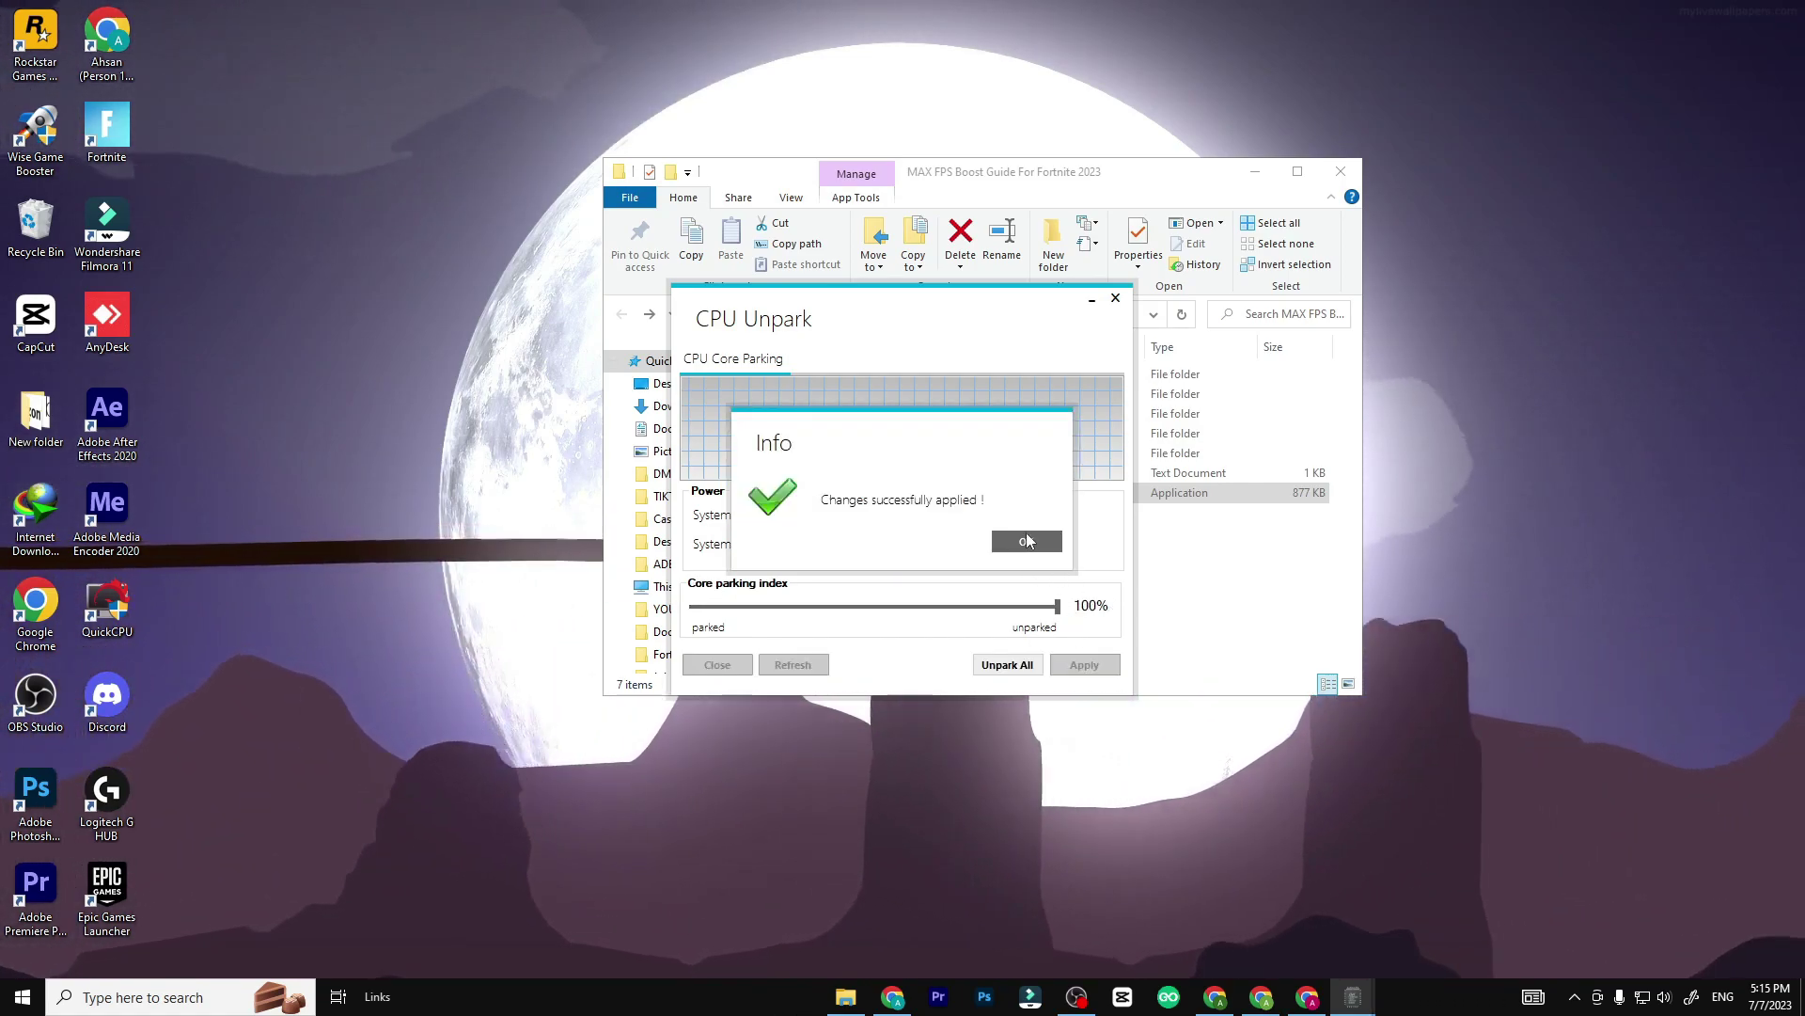
{"action": "left_click", "coordinate": [1039, 537]}
{"action": "left_click", "coordinate": [1084, 664]}
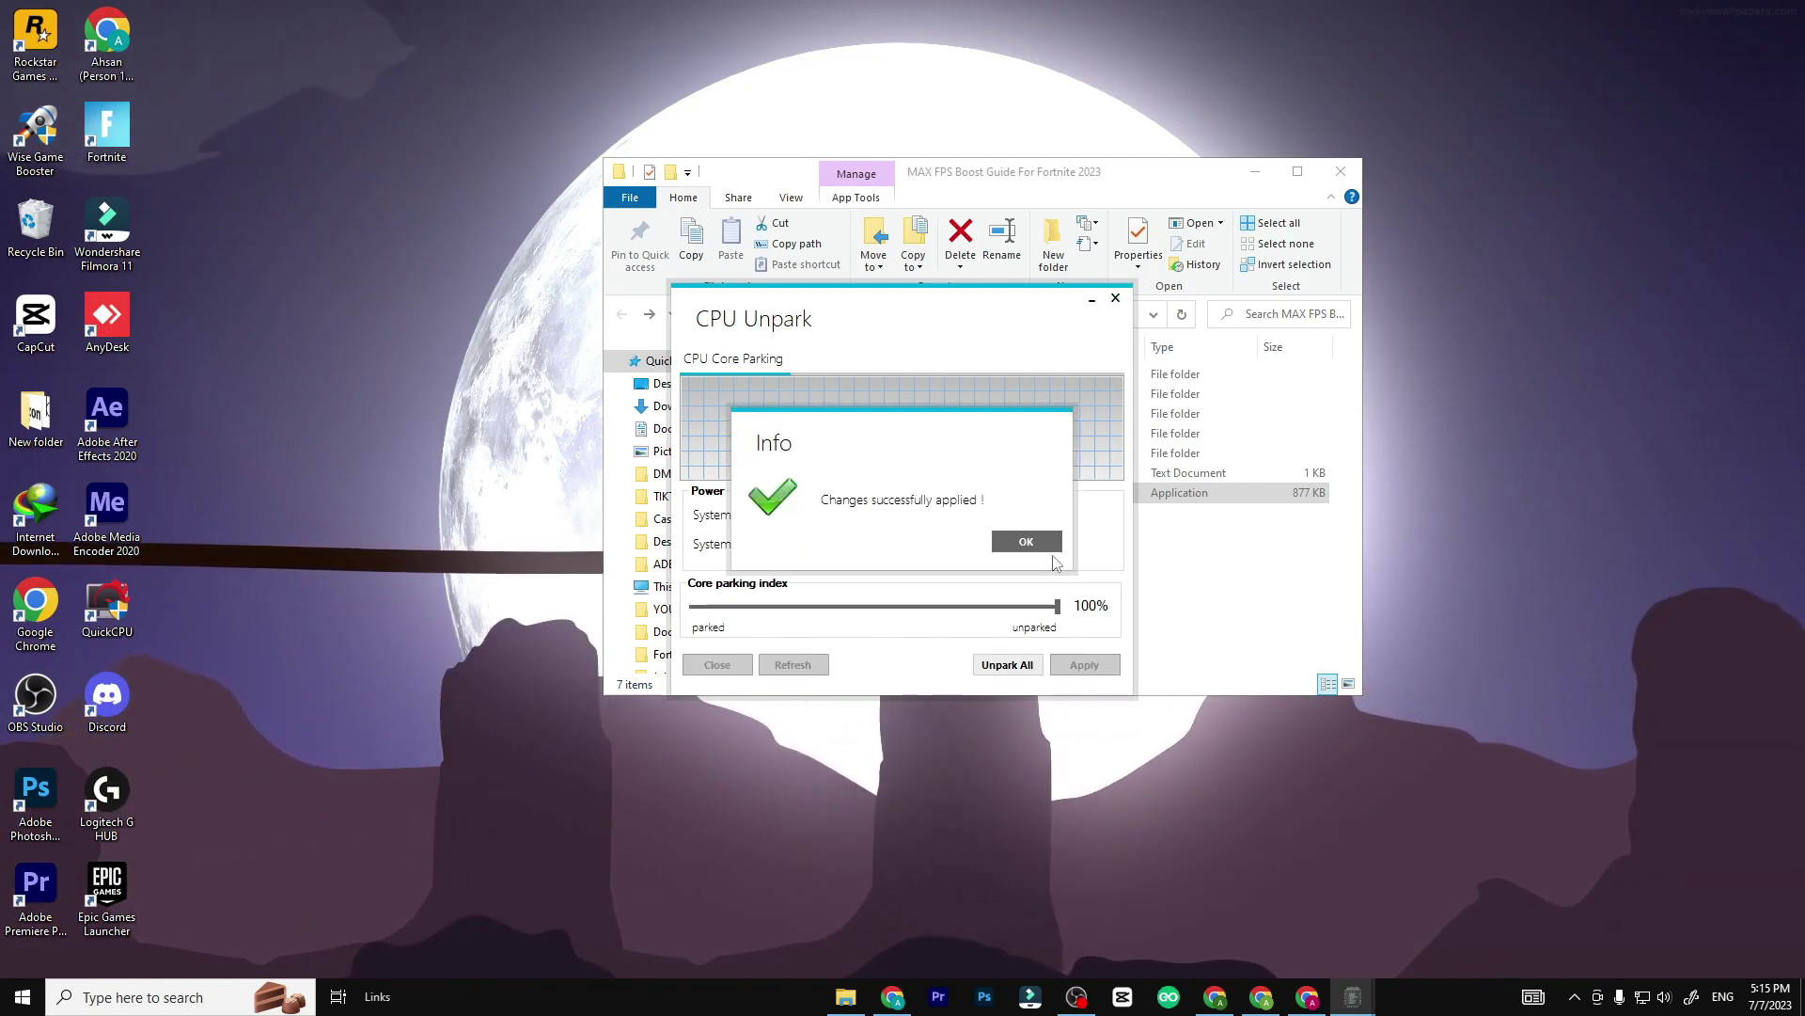
{"action": "left_click", "coordinate": [1035, 539]}
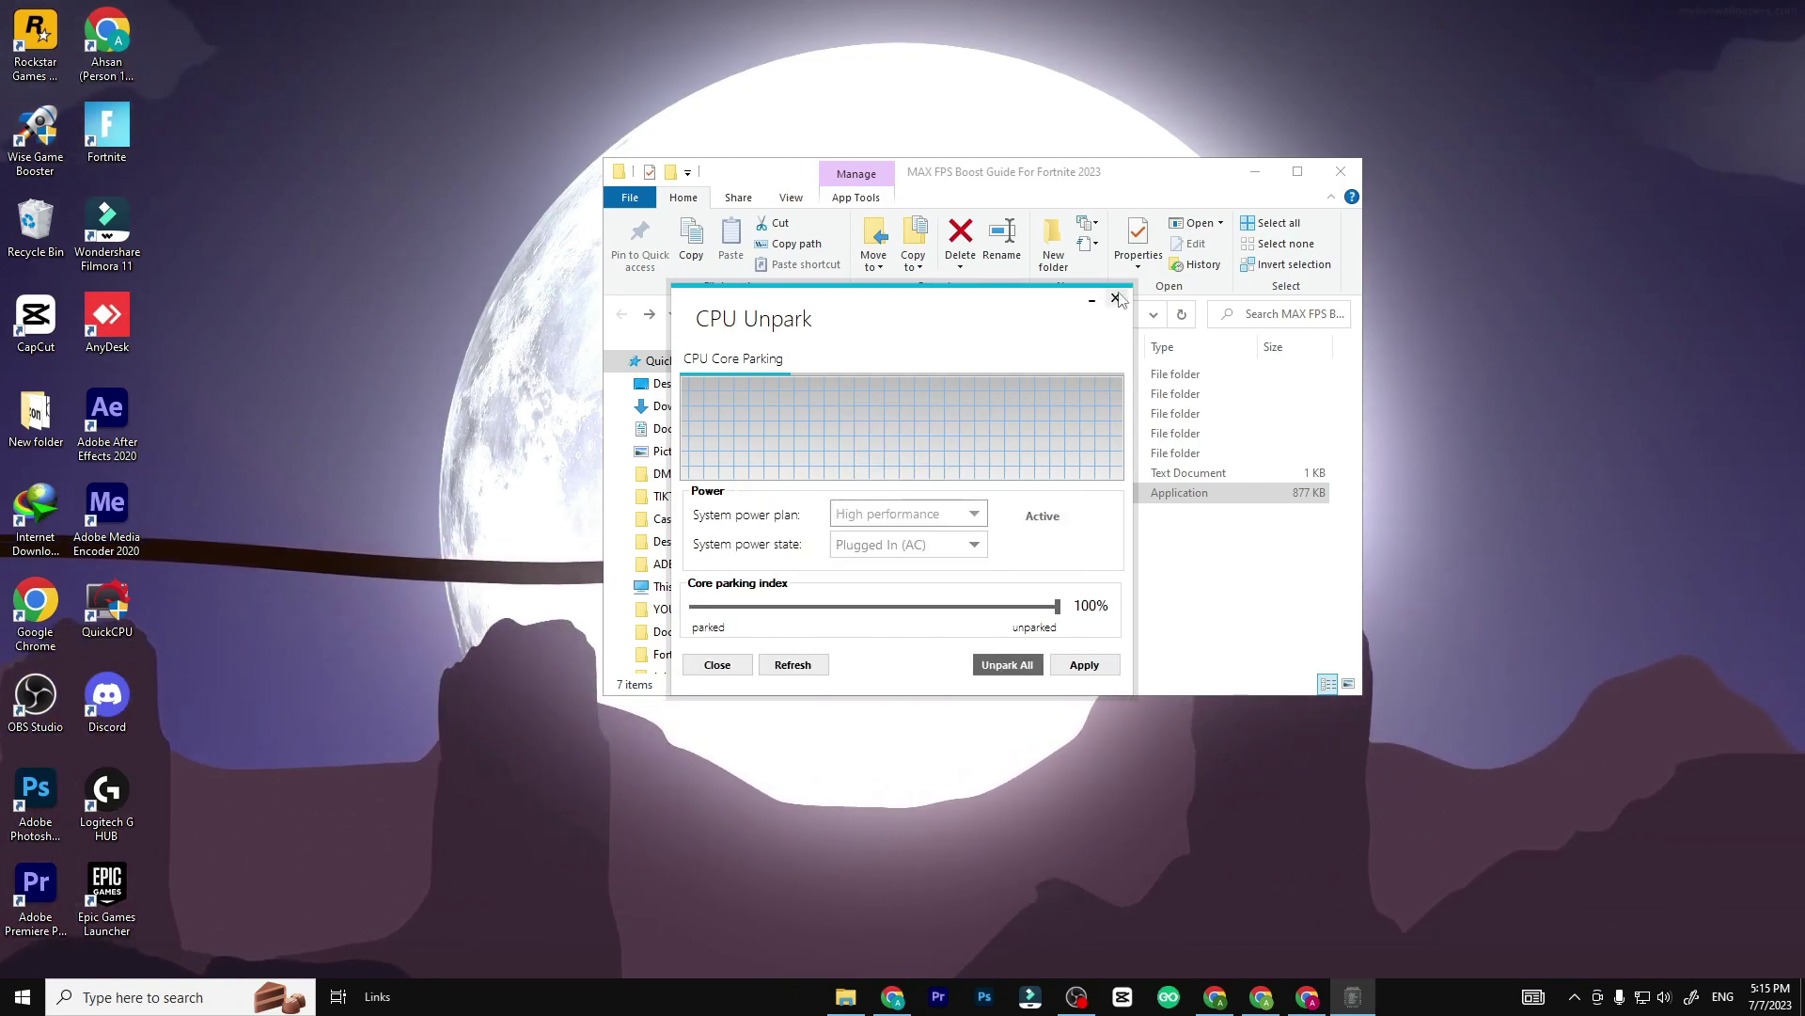
Minimize CPU Unpark and the MAX FPS Boost Guide For Fortnite 2023 folder to clear the desktop.
{"action": "left_click", "coordinate": [1094, 299]}
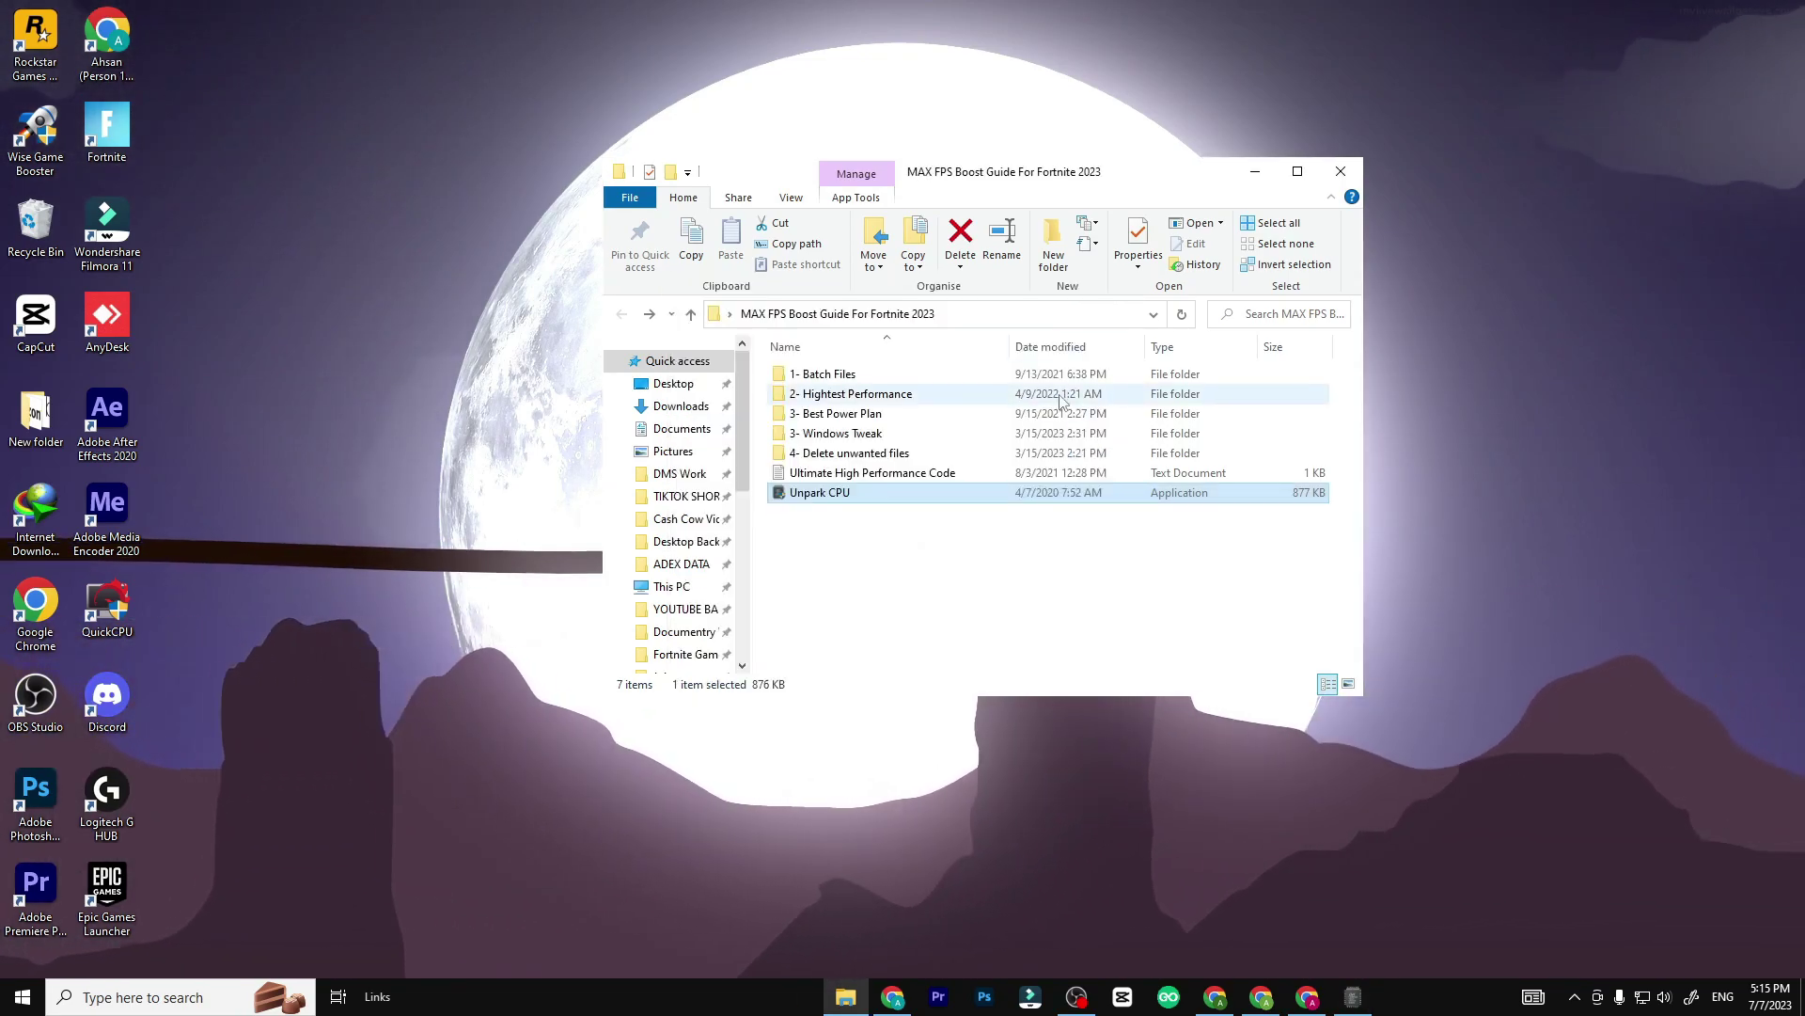
{"action": "left_click", "coordinate": [1255, 172]}
{"action": "right_click", "coordinate": [998, 371]}
{"action": "left_click", "coordinate": [978, 393]}
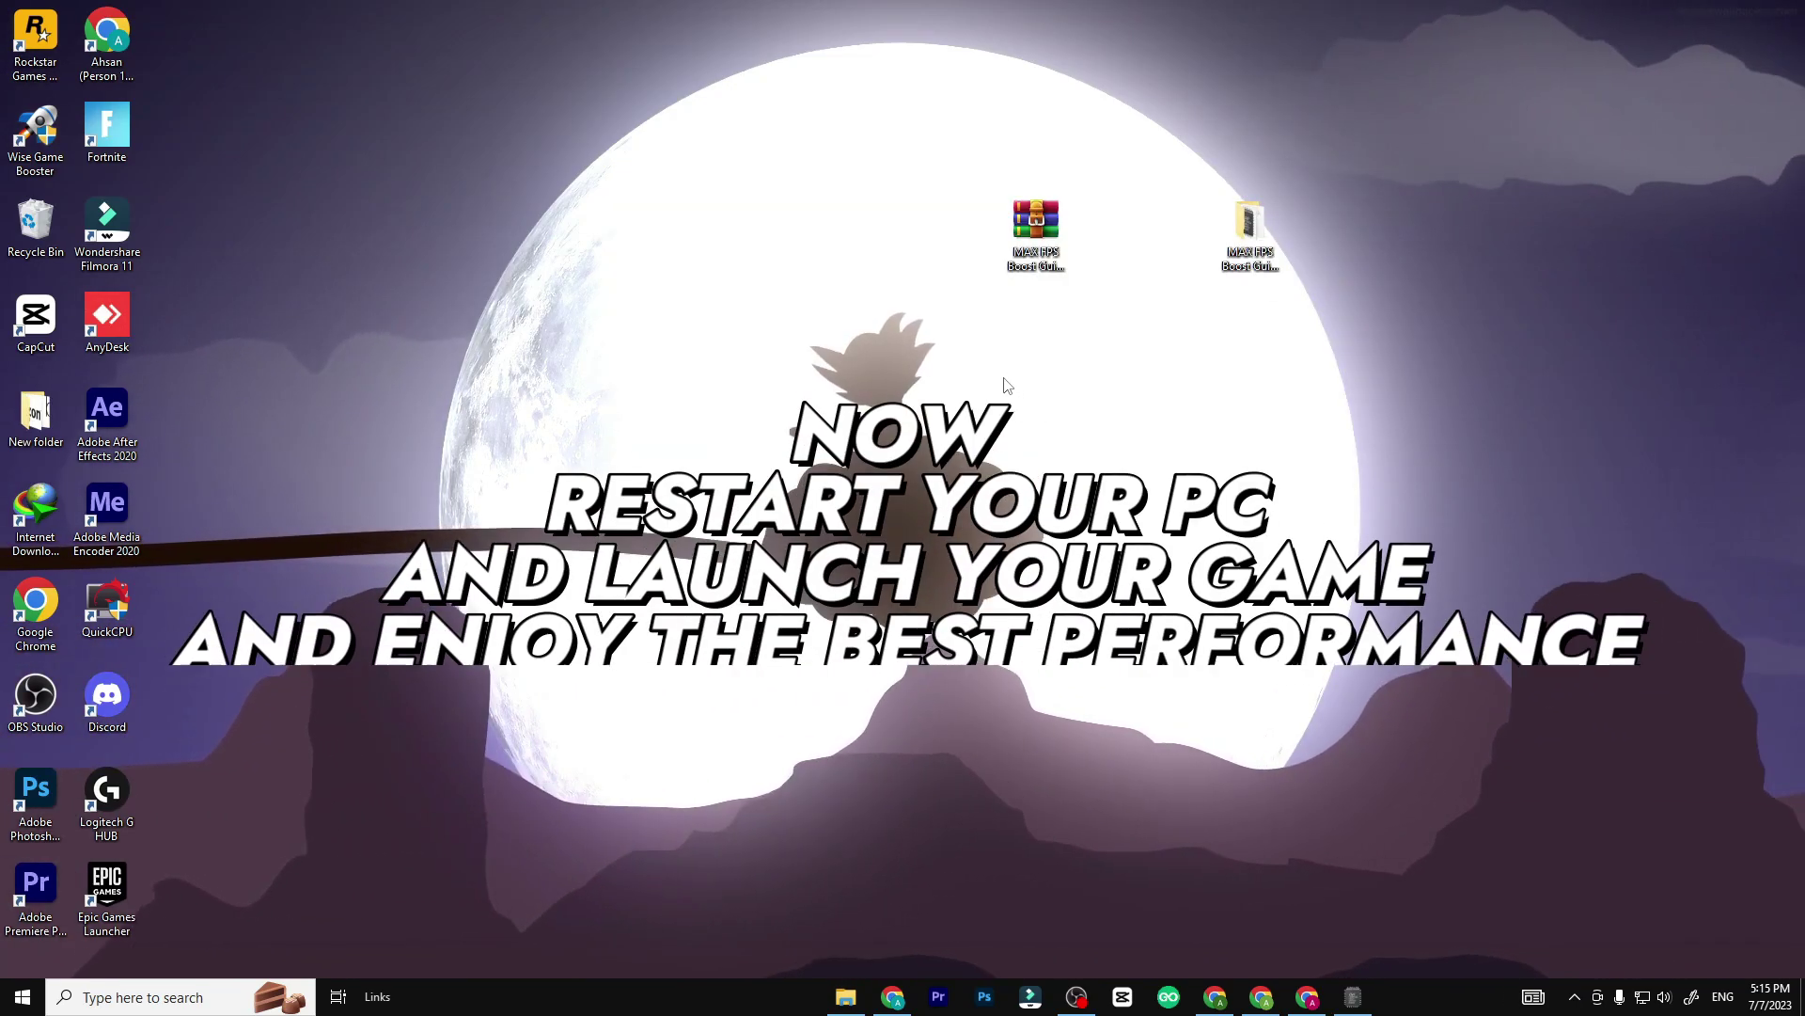